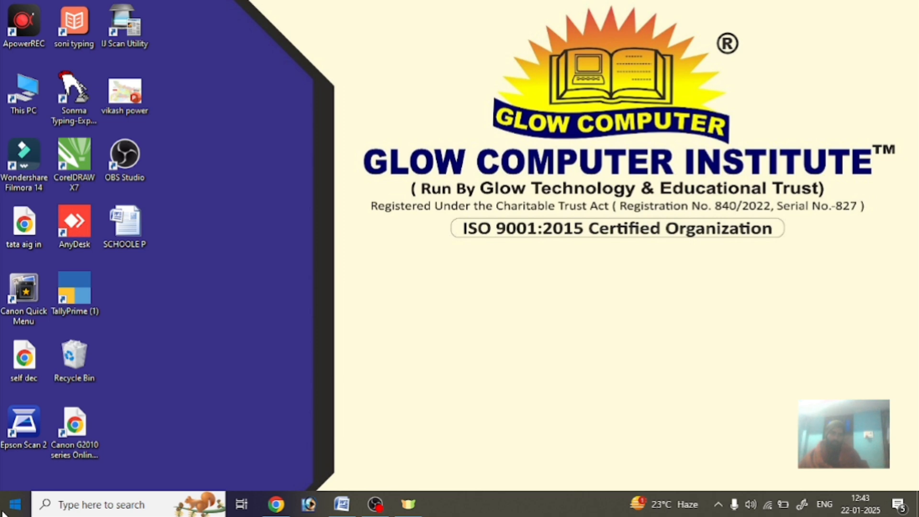
Launch Microsoft Office Word 2007 from the Start menu's Microsoft Office folder.
click(4, 512)
scroll(99, 316, down, 10)
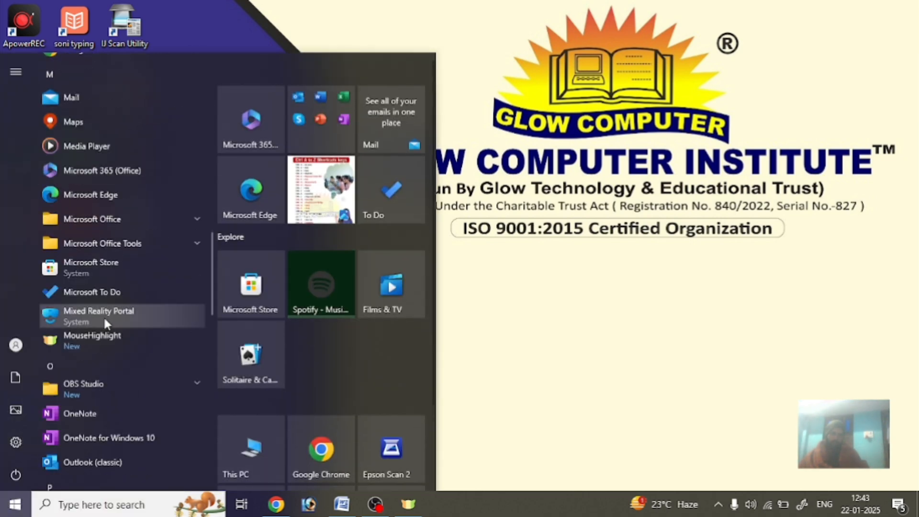
click(125, 219)
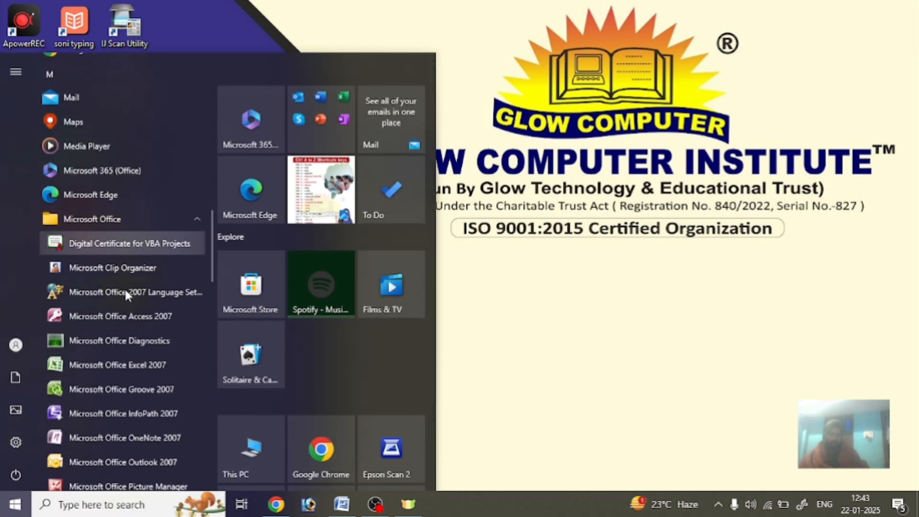
scroll(125, 288, down, 5)
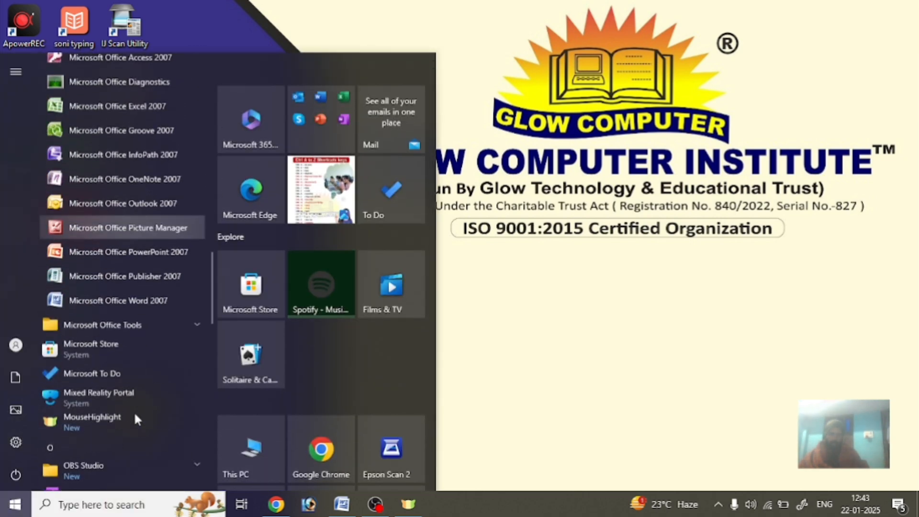
click(150, 295)
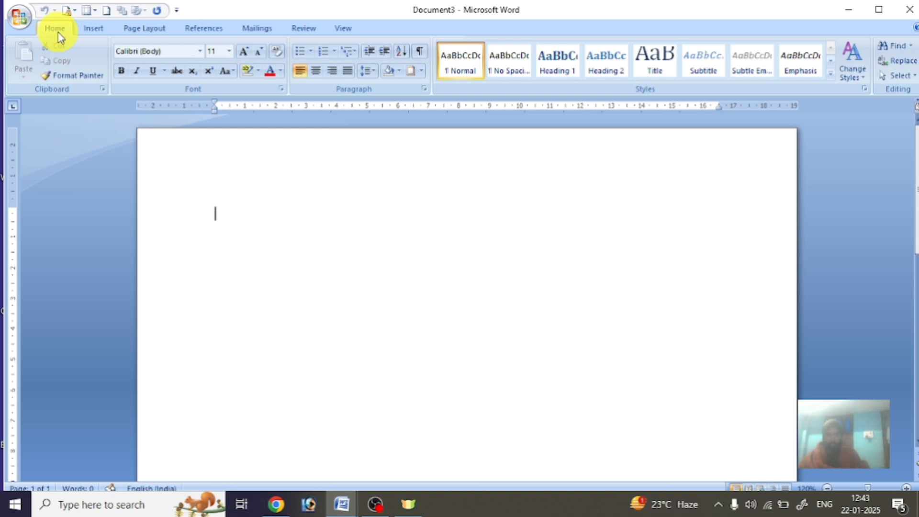
Show the Insert ribbon and close the Table dropdown without inserting a table.
click(96, 28)
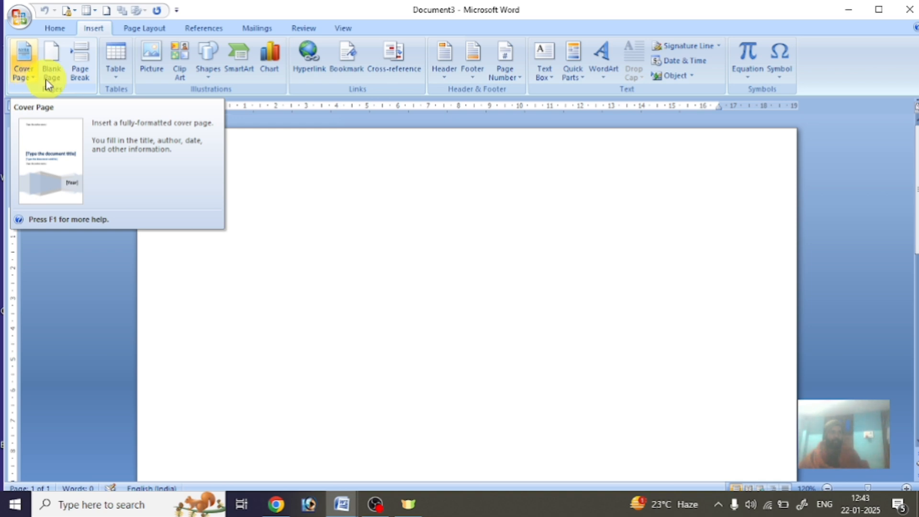
click(123, 86)
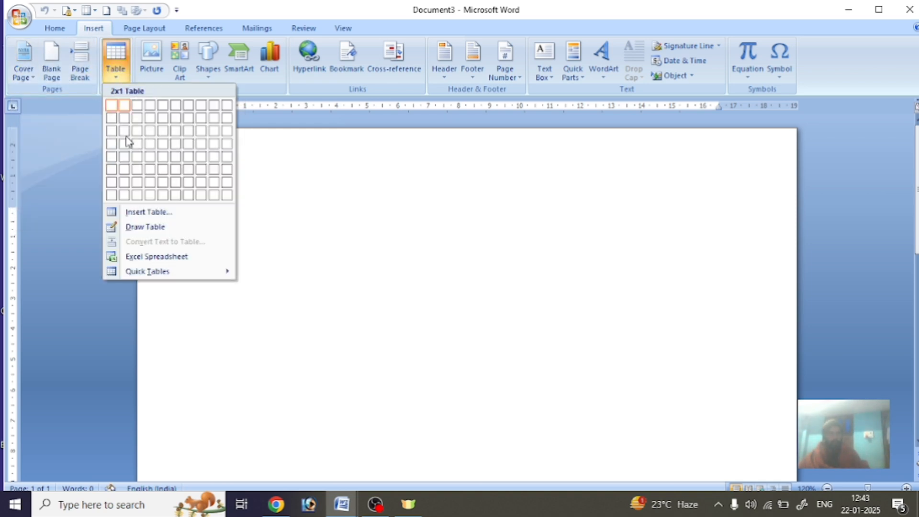
click(308, 249)
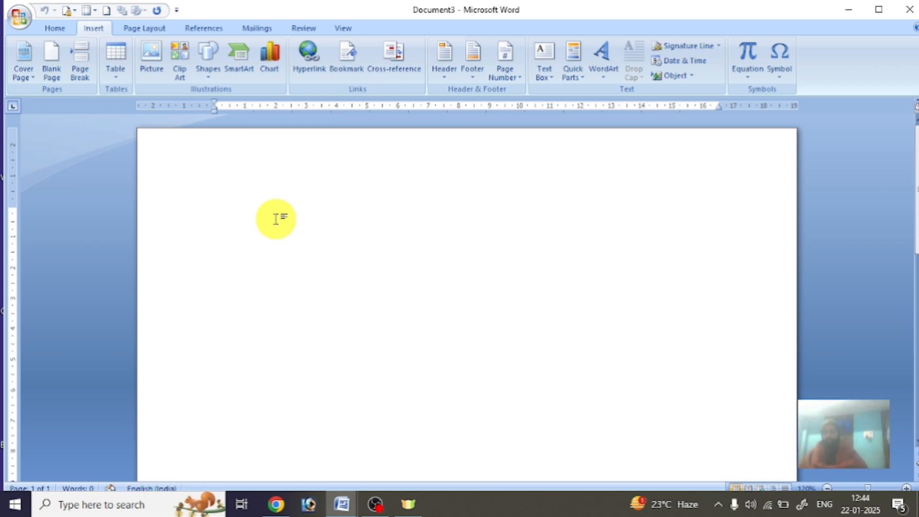
Generate sample paragraphs with =rand() and place the cursor after 'template.'.
text(=rand)
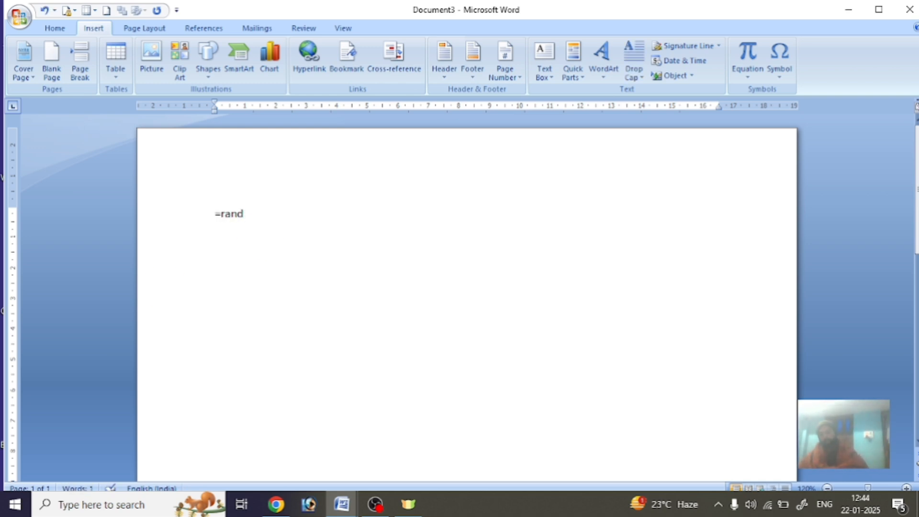
text(())
key(Return)
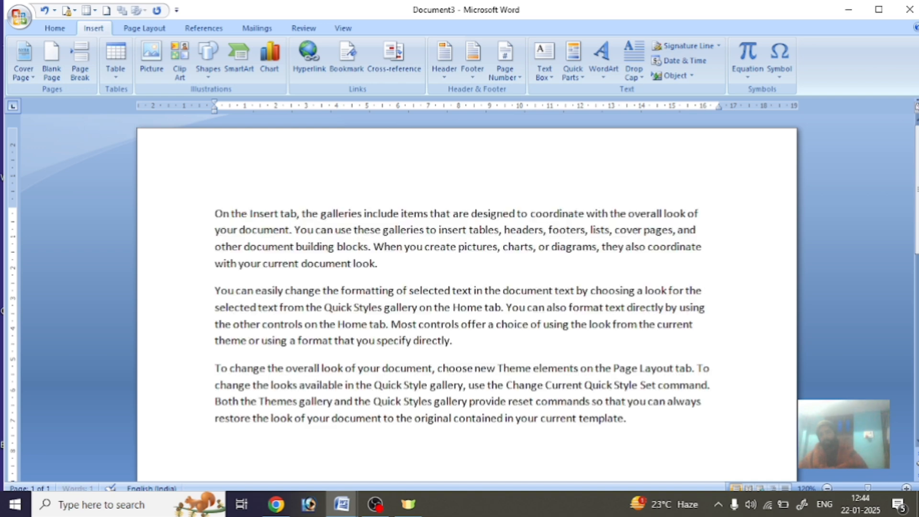
scroll(376, 328, down, 3)
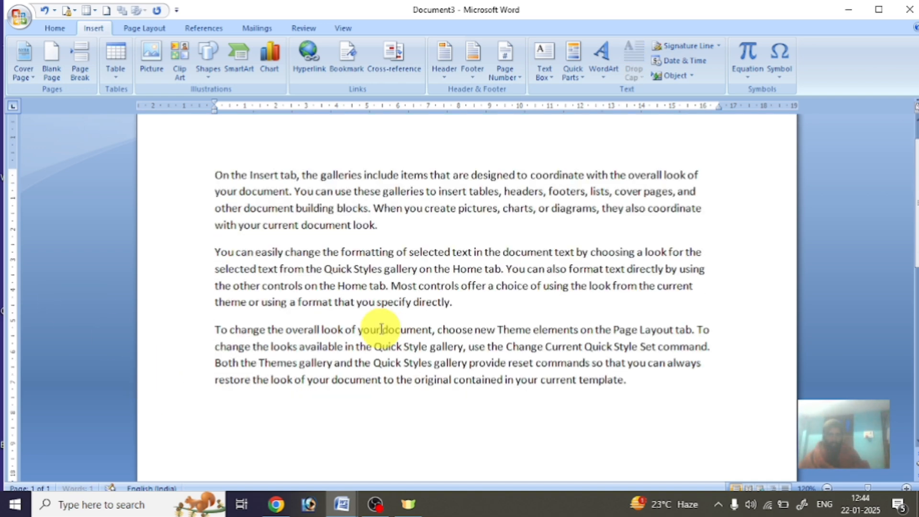
scroll(367, 335, up, 2)
scroll(369, 338, down, 1)
scroll(378, 311, down, 10)
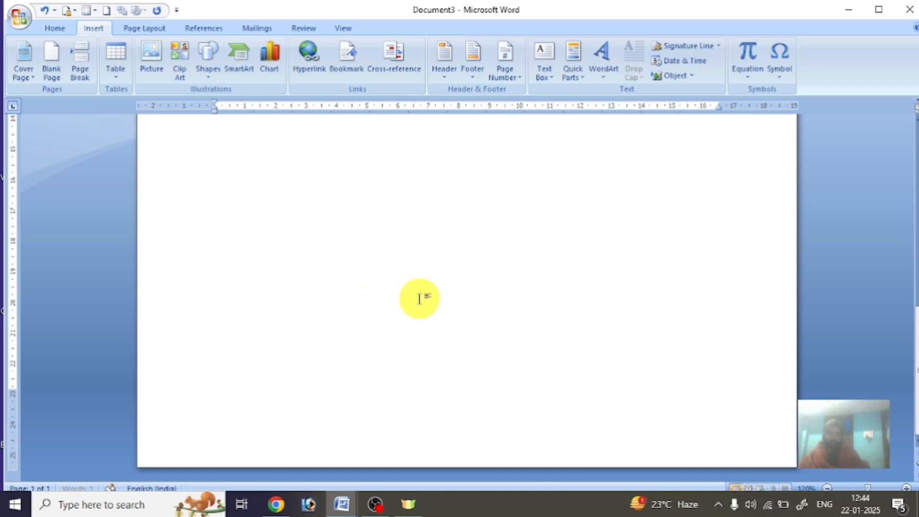
scroll(407, 291, up, 10)
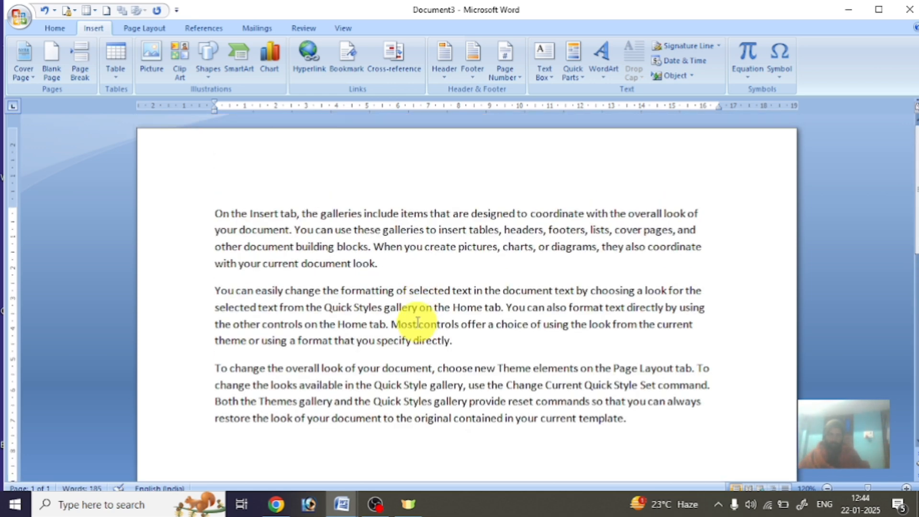
scroll(324, 406, down, 10)
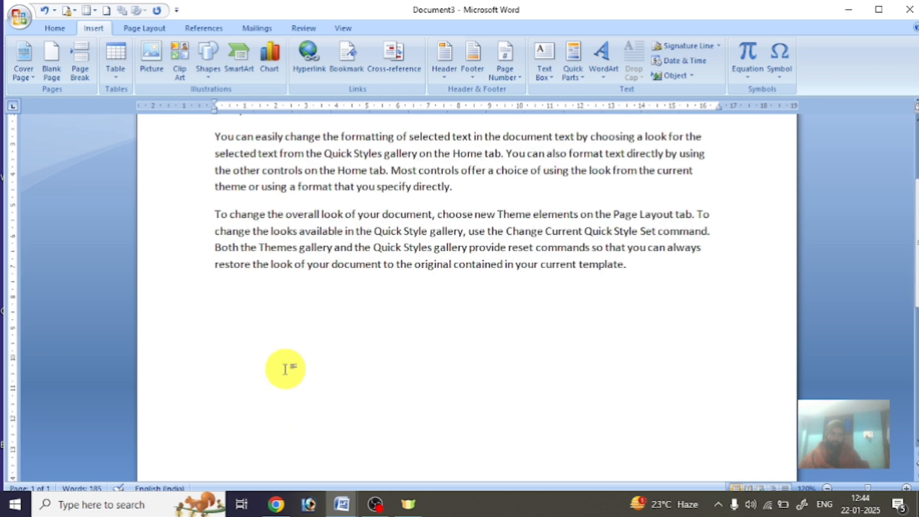
scroll(282, 287, down, 3)
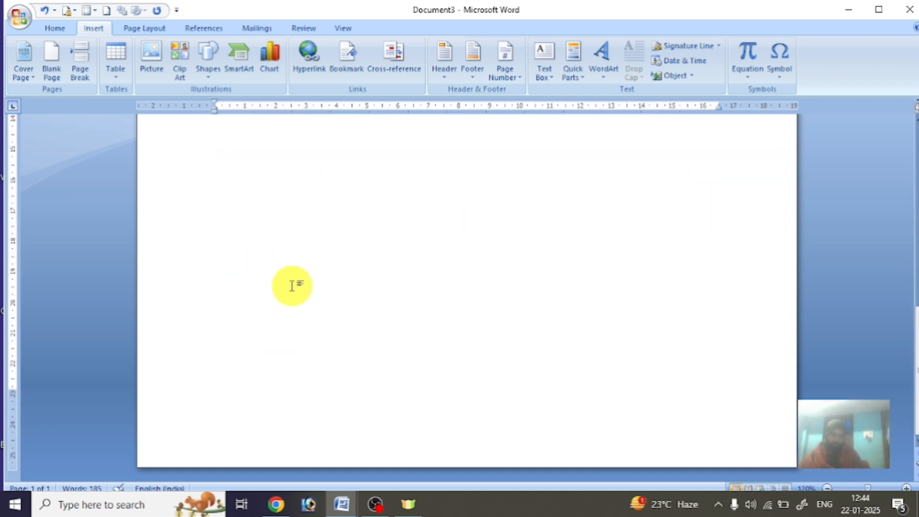
scroll(349, 322, up, 8)
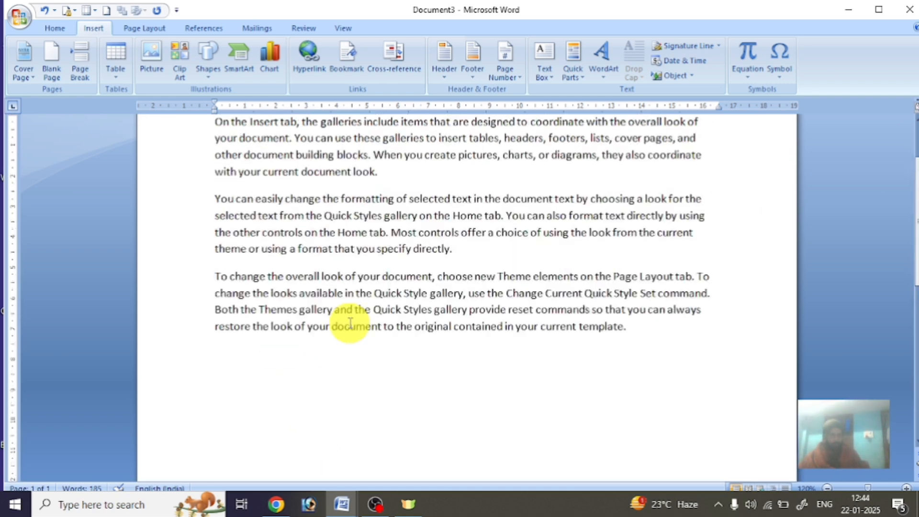
click(662, 333)
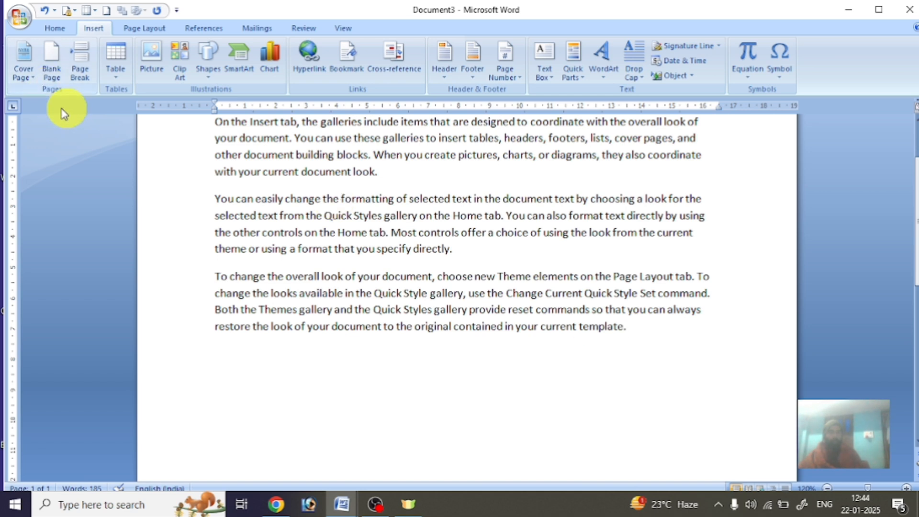
Insert a Blank Page after the sample text.
click(50, 67)
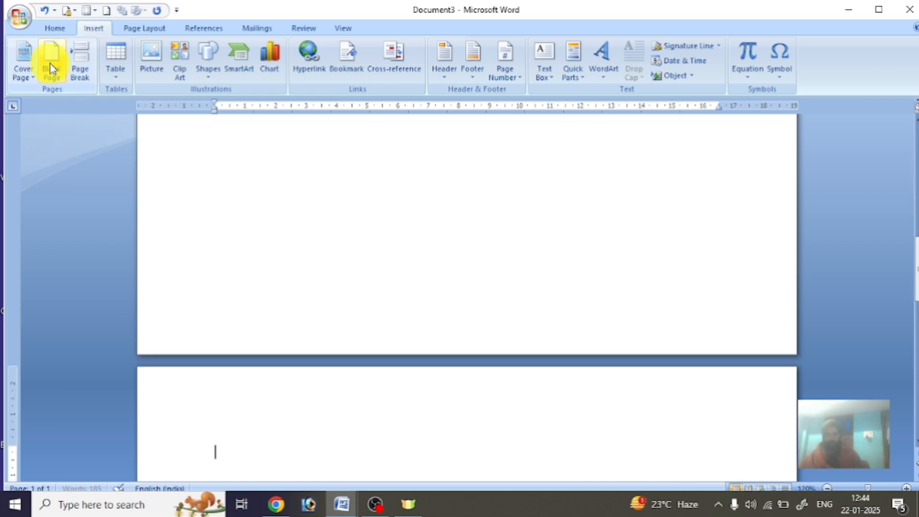
scroll(478, 379, up, 3)
scroll(478, 382, up, 5)
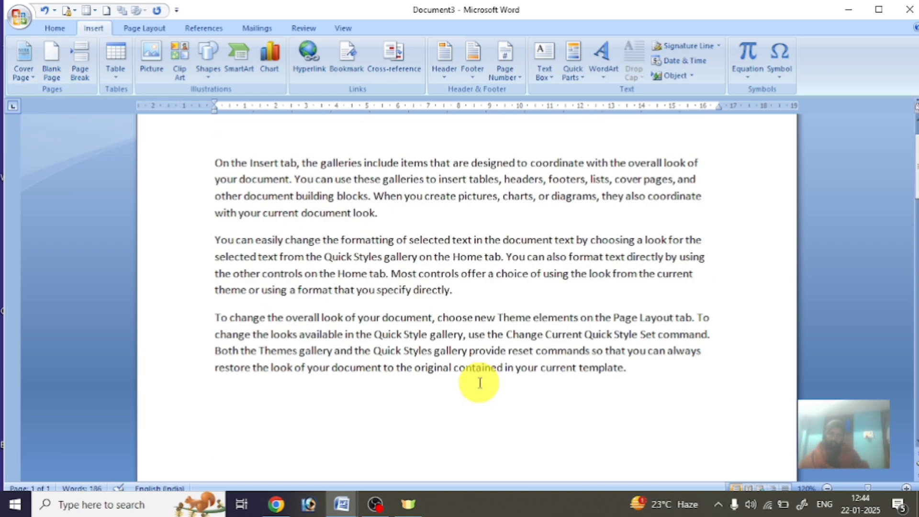
scroll(478, 382, down, 7)
scroll(573, 349, down, 6)
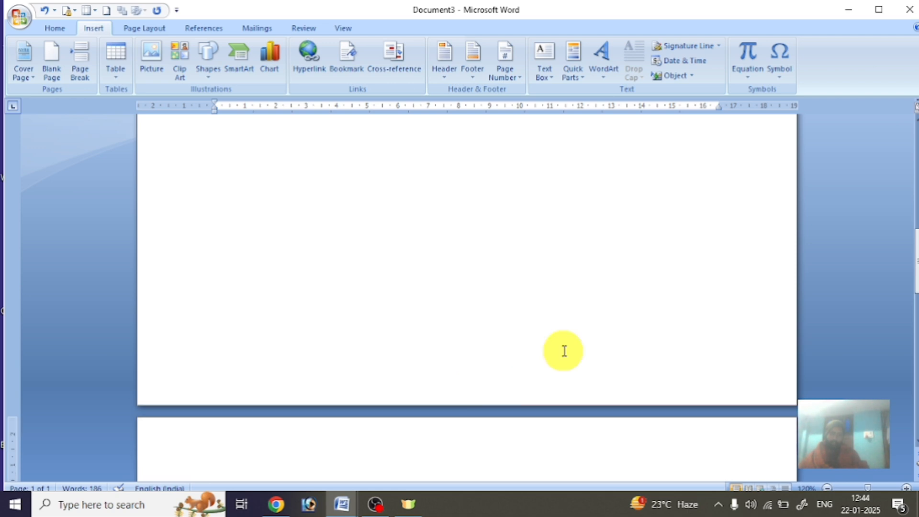
Maximize the window and delete the blank lines below 'template.', removing page 2.
click(878, 10)
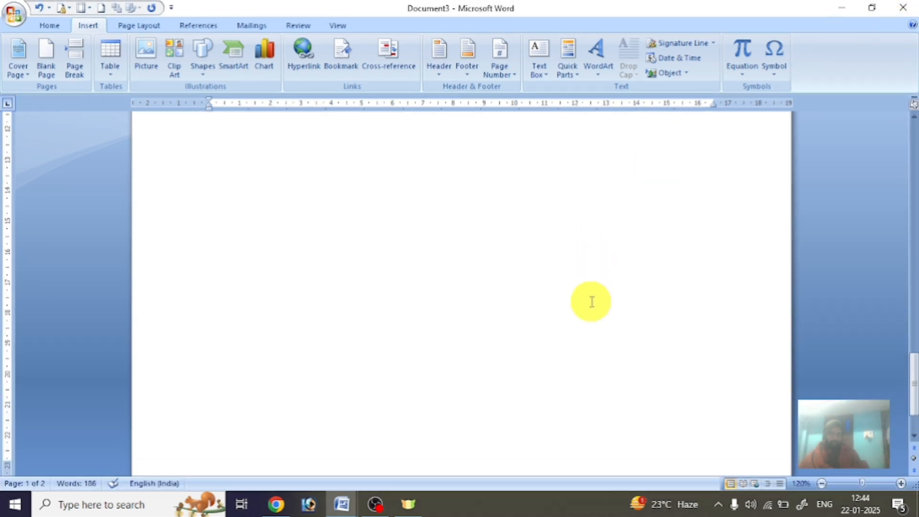
scroll(593, 297, up, 3)
scroll(592, 302, up, 10)
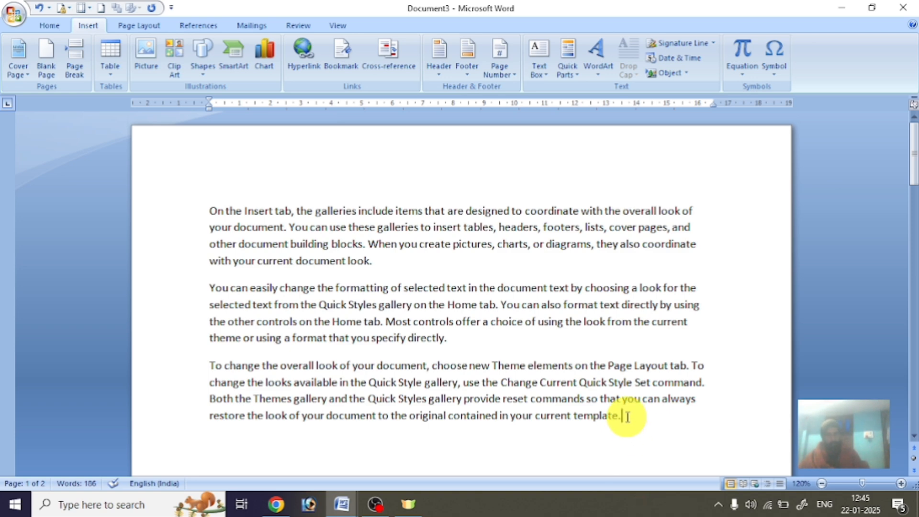
drag(627, 416, 633, 508)
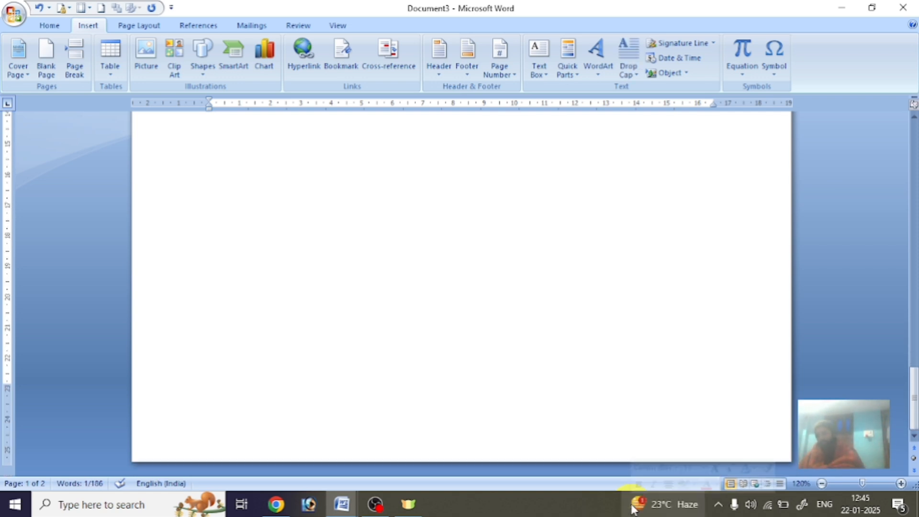
key(BackSpace)
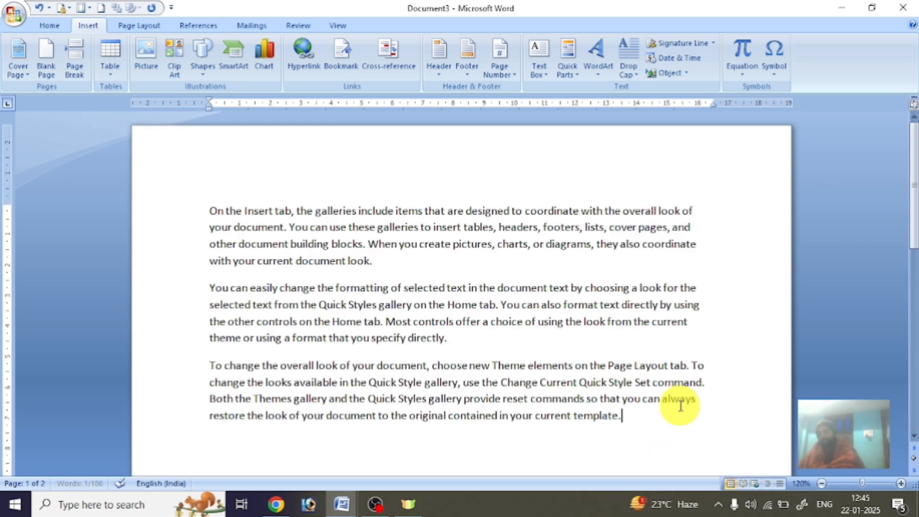
scroll(682, 402, down, 8)
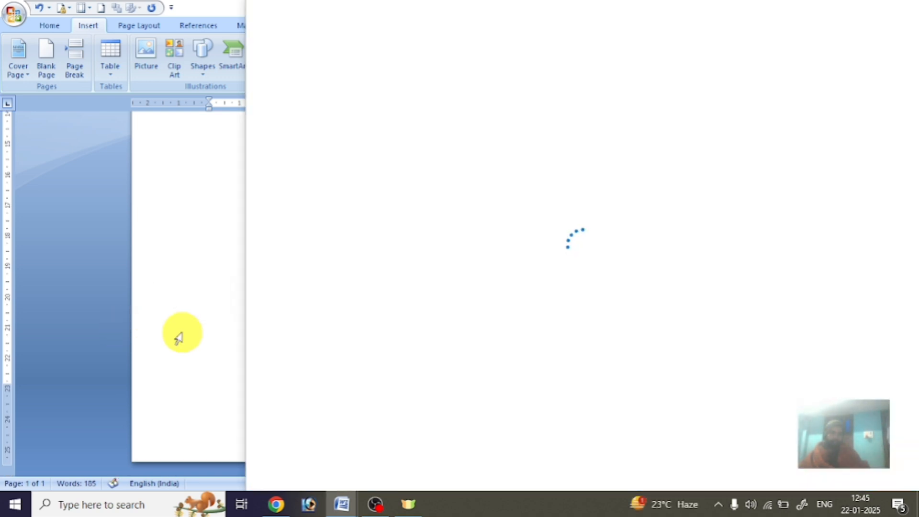
scroll(334, 343, up, 6)
scroll(437, 335, down, 10)
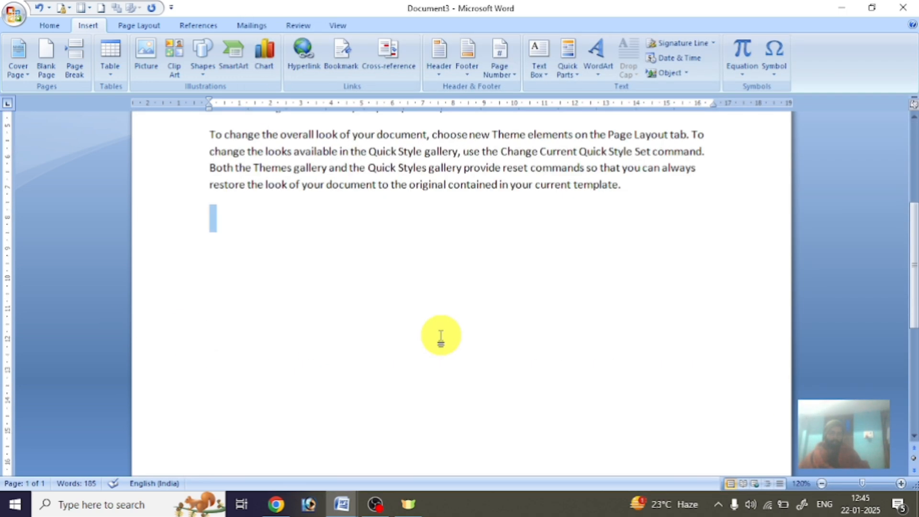
scroll(441, 335, up, 5)
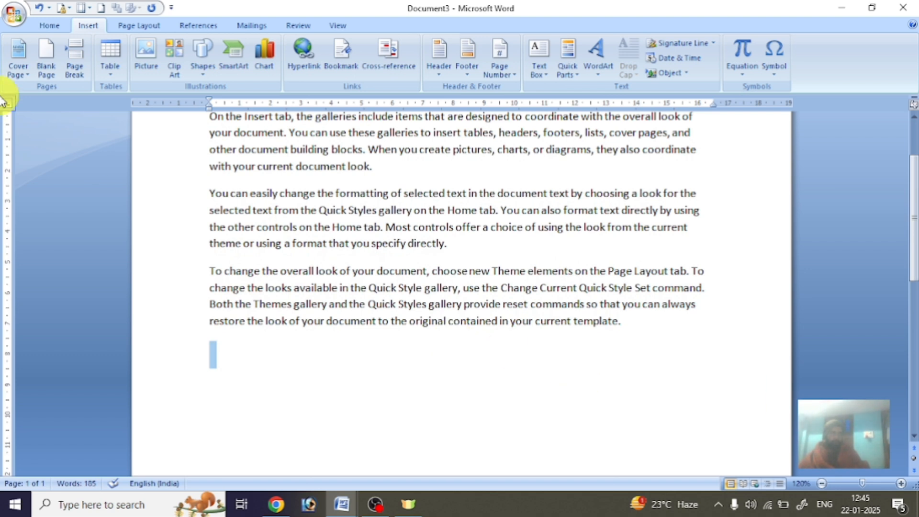
click(256, 345)
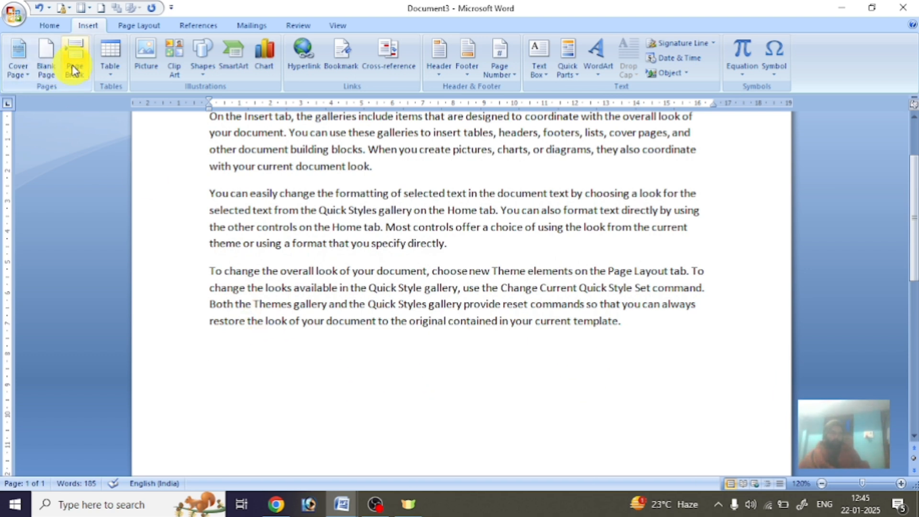
scroll(375, 273, up, 2)
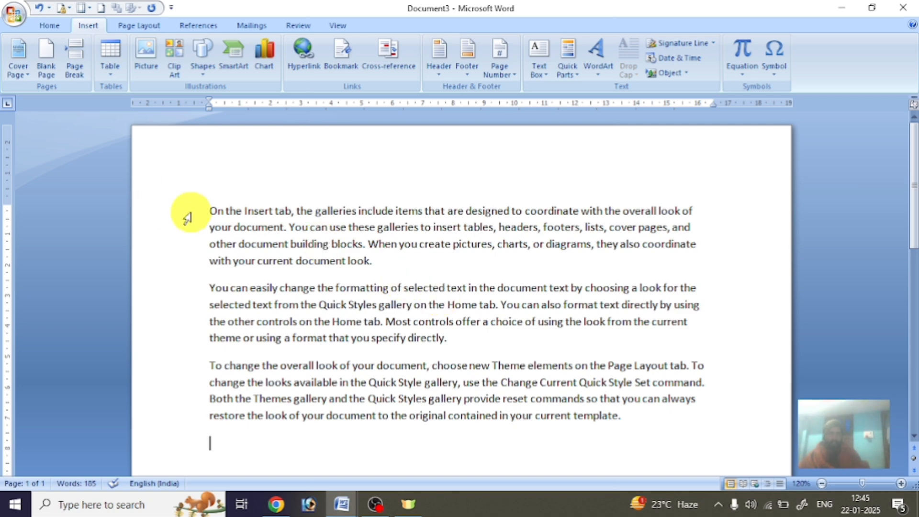
drag(188, 218, 211, 445)
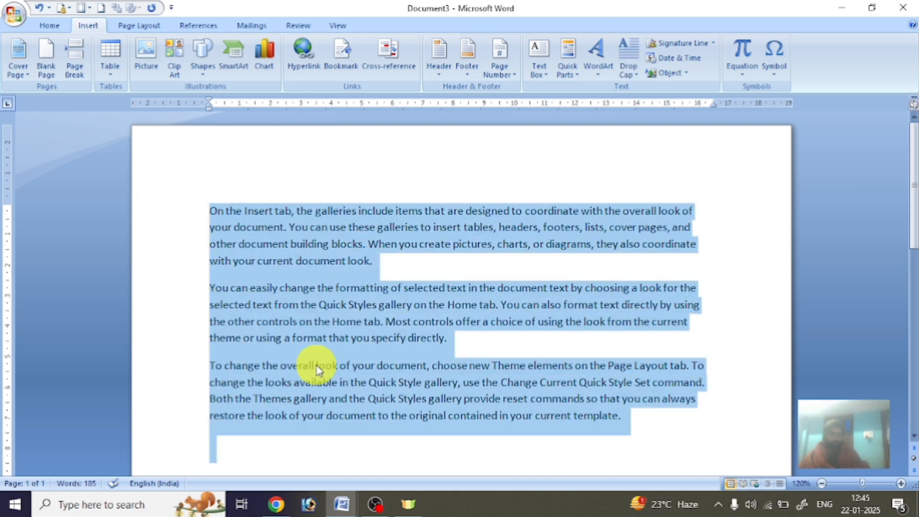
drag(455, 344, 219, 223)
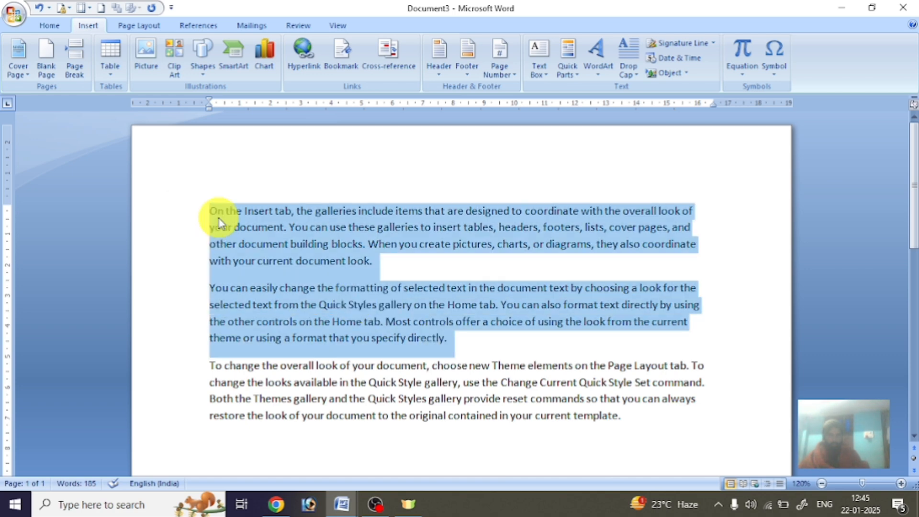
drag(189, 375, 215, 430)
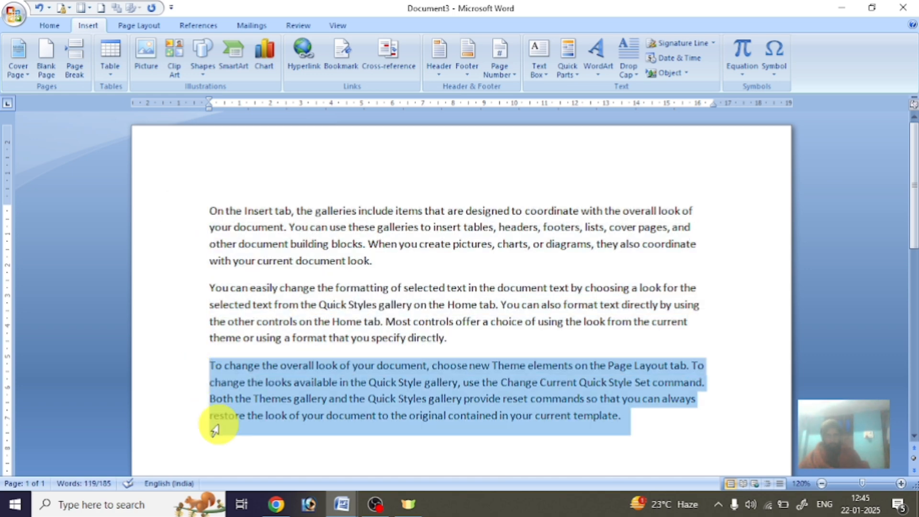
click(464, 343)
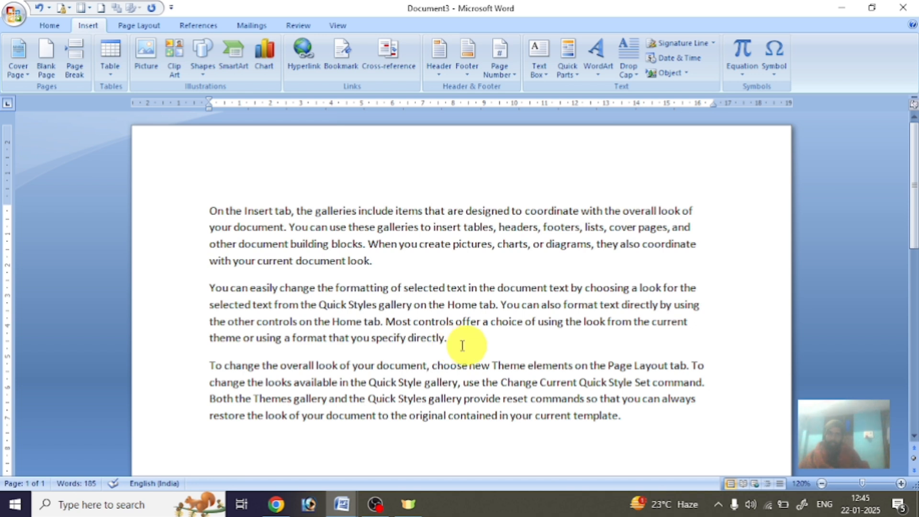
click(75, 64)
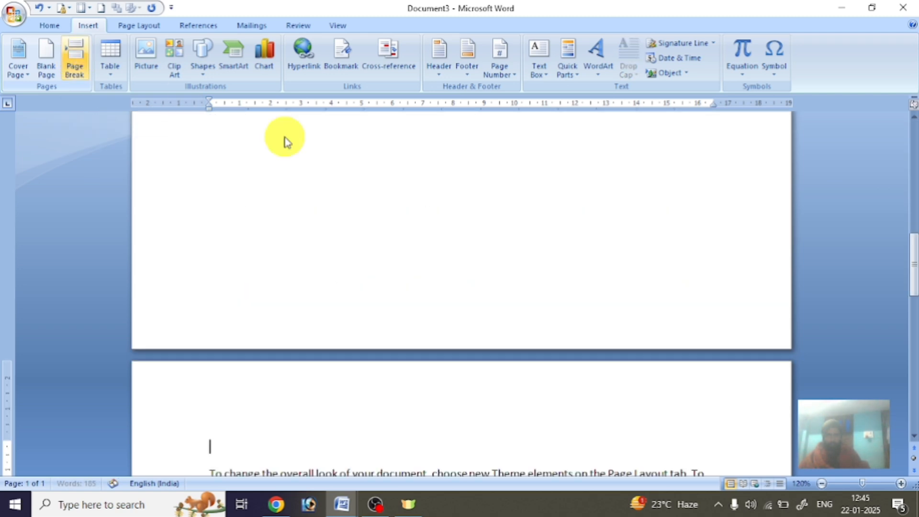
scroll(449, 286, up, 5)
scroll(449, 287, down, 5)
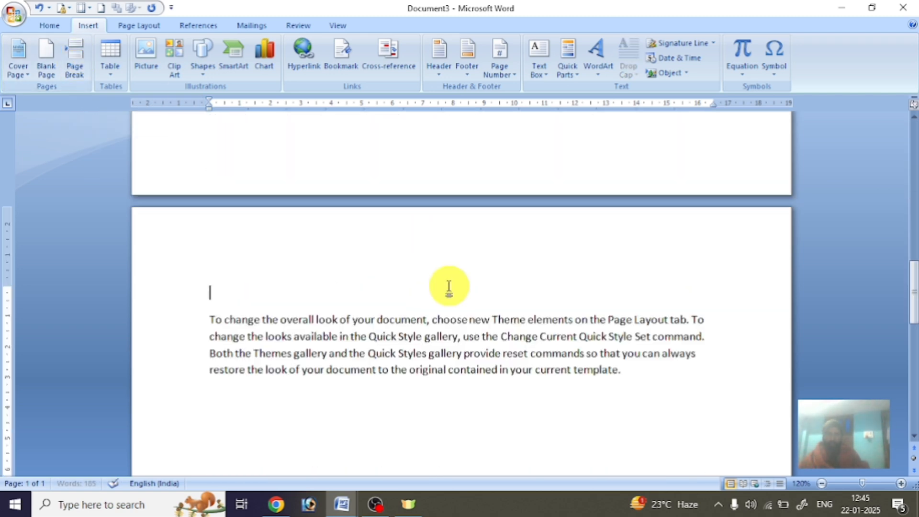
key(BackSpace)
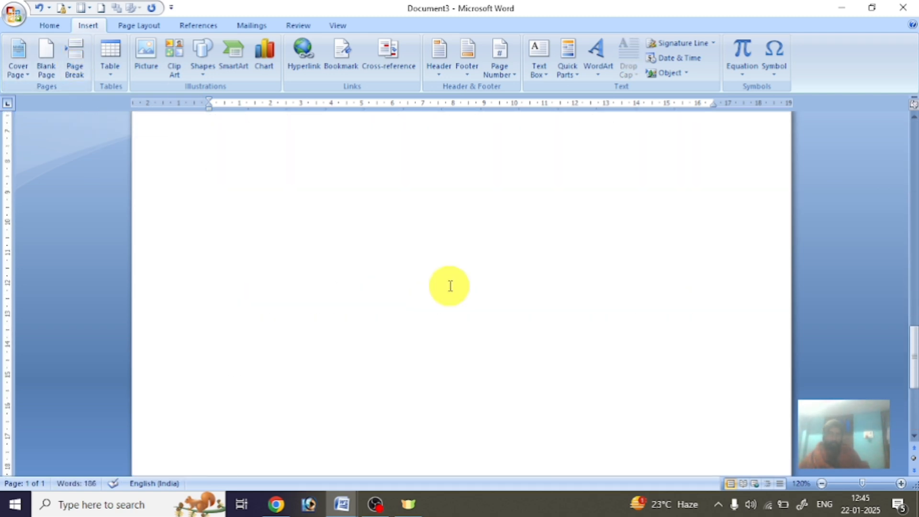
key(ctrl+z)
scroll(450, 286, up, 8)
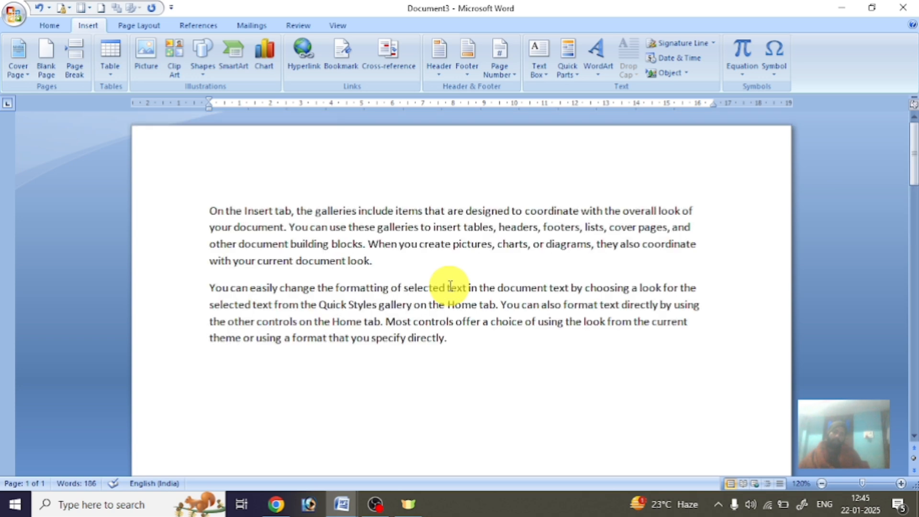
scroll(486, 338, down, 8)
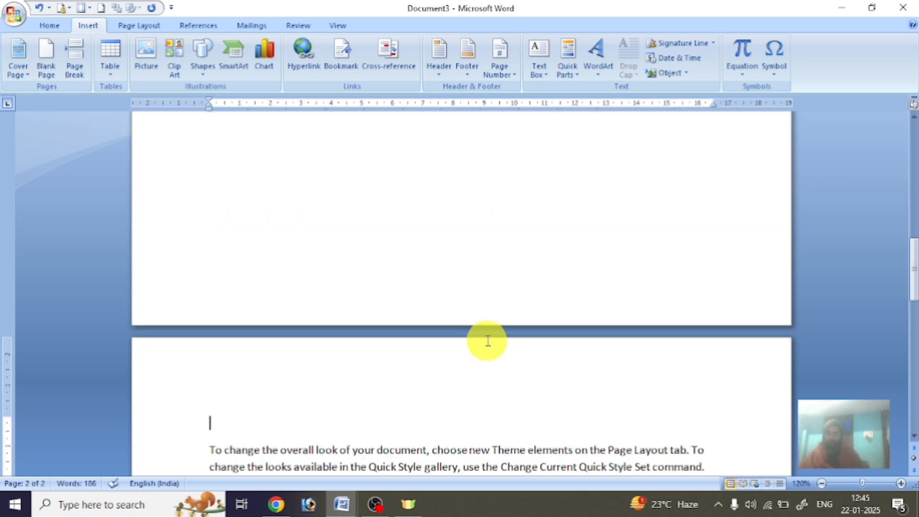
scroll(209, 448, down, 1)
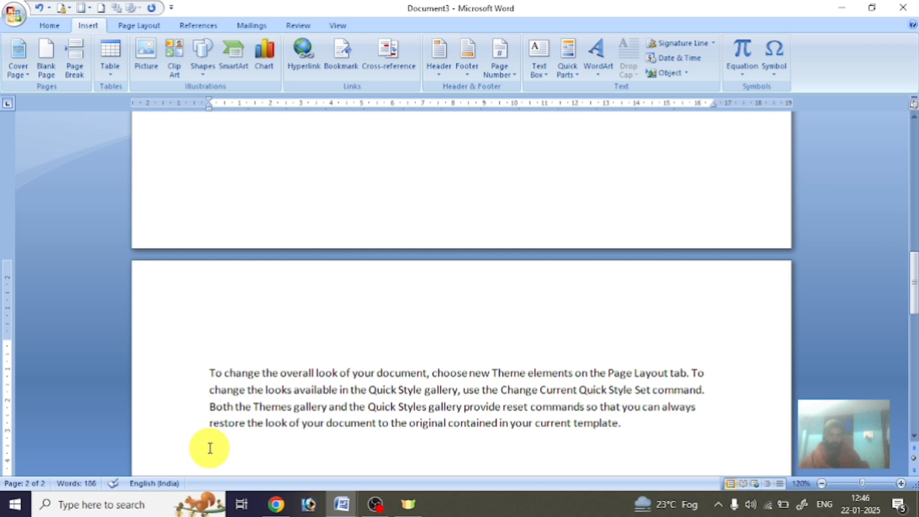
click(209, 373)
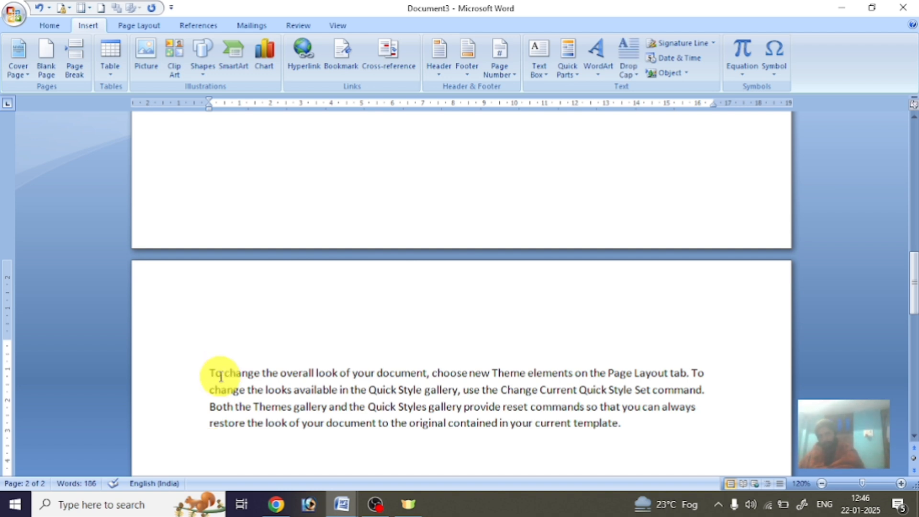
key(BackSpace)
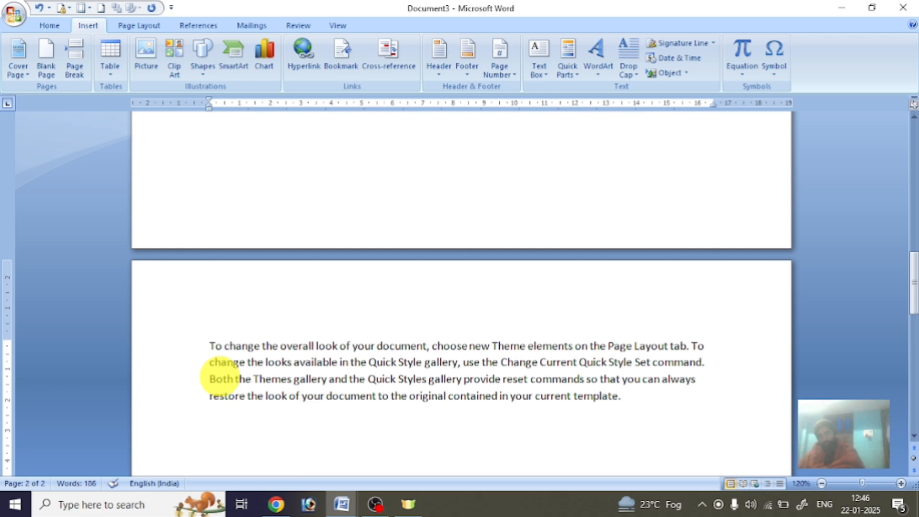
key(BackSpace)
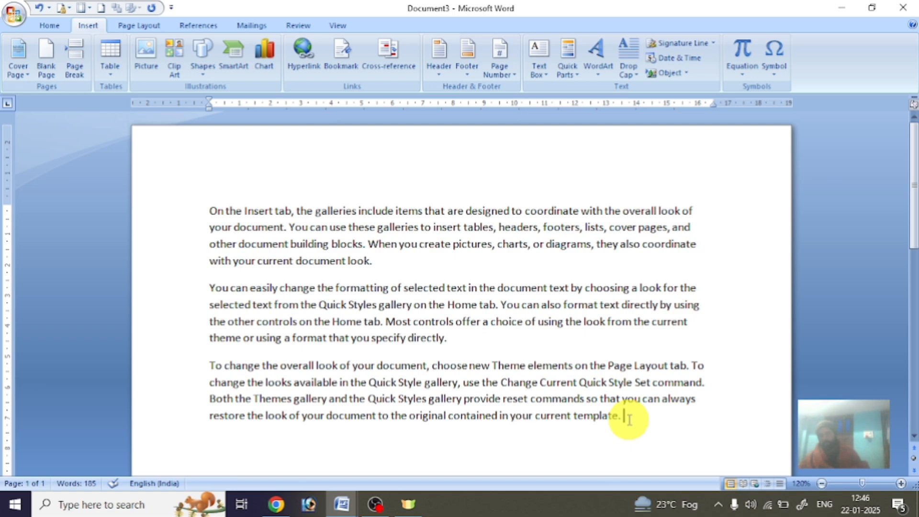
click(43, 64)
scroll(614, 301, up, 10)
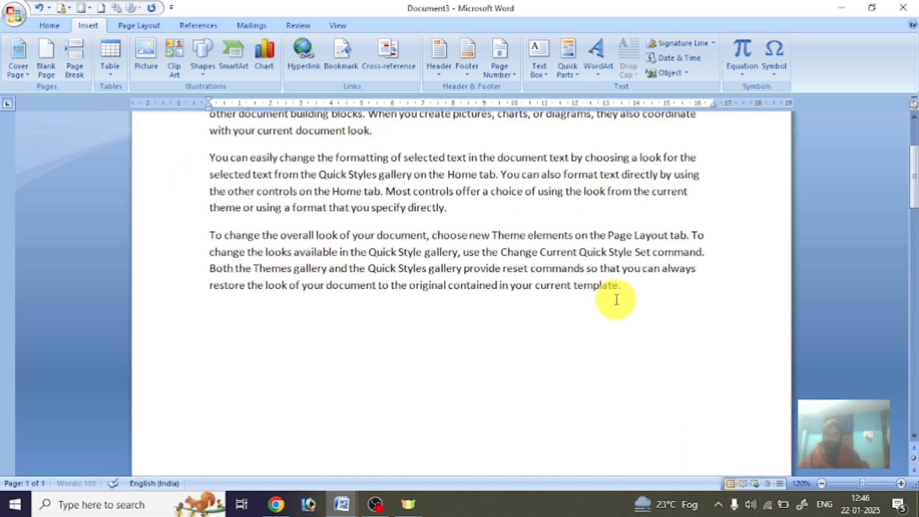
scroll(616, 300, down, 8)
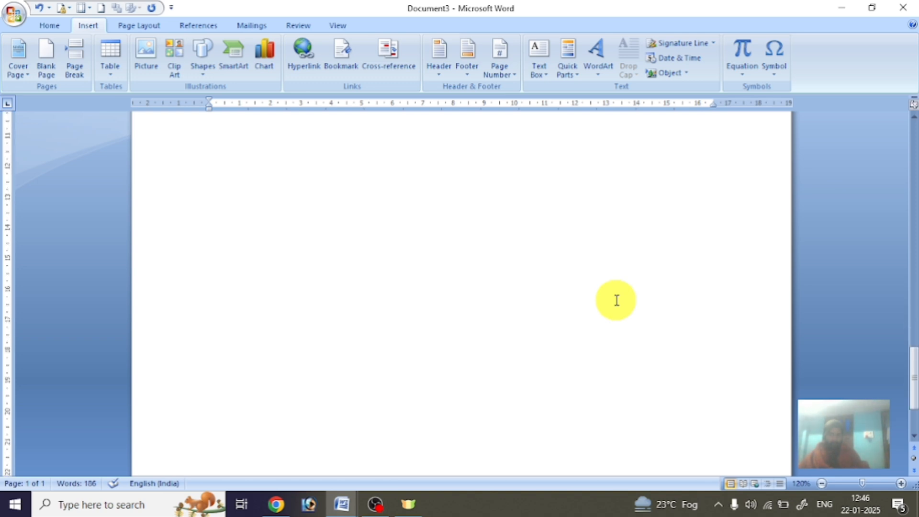
scroll(616, 300, down, 5)
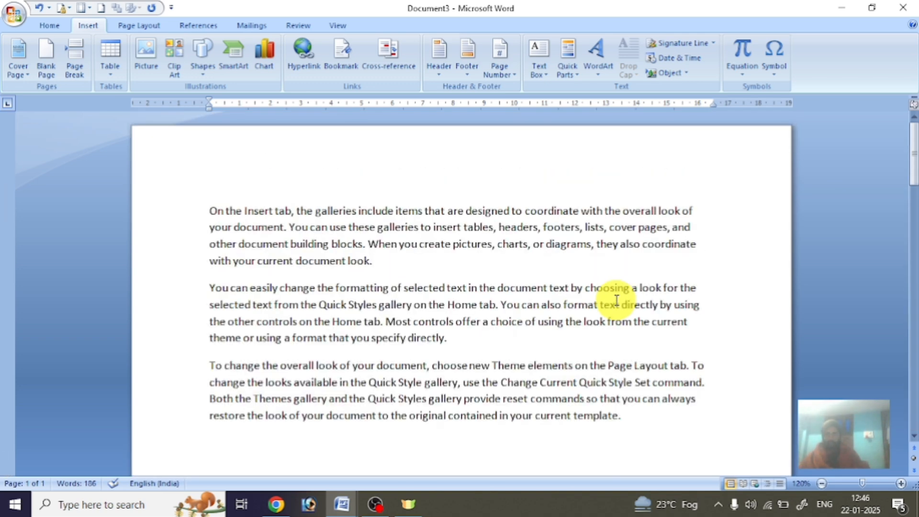
scroll(613, 295, down, 3)
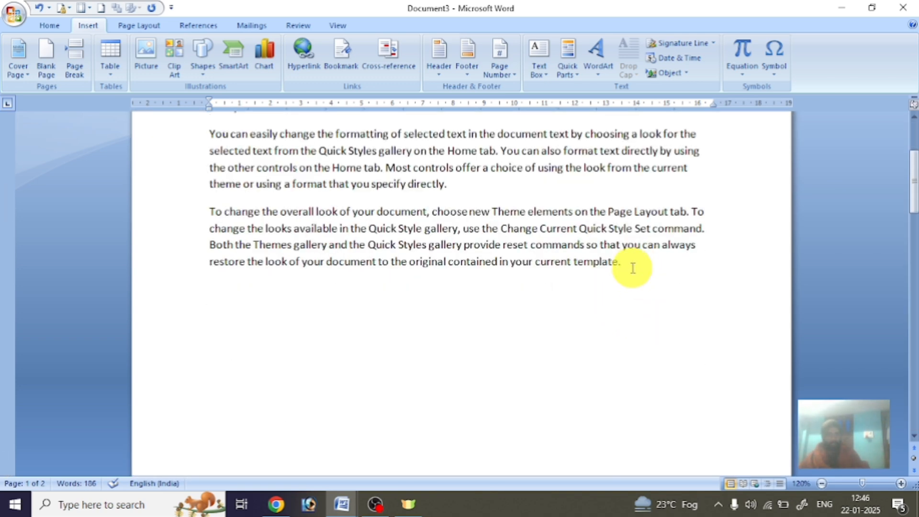
drag(632, 267, 655, 381)
key(Delete)
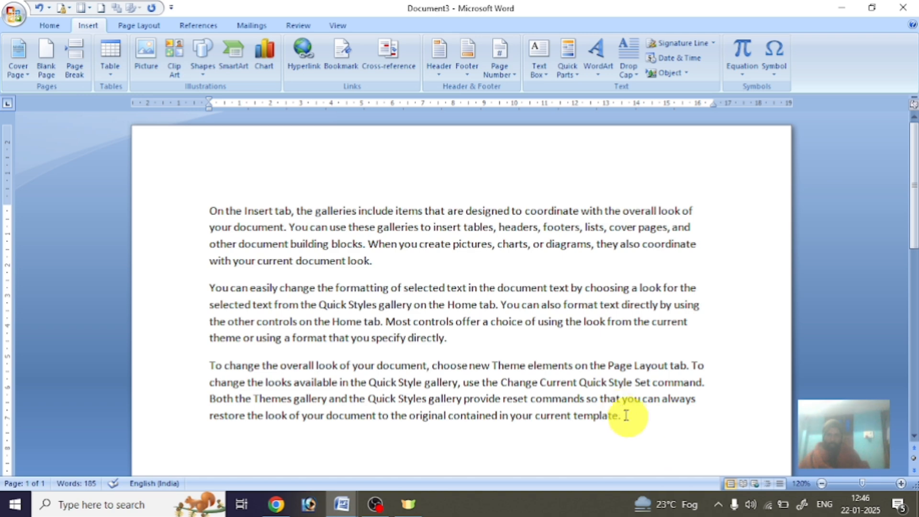
click(75, 67)
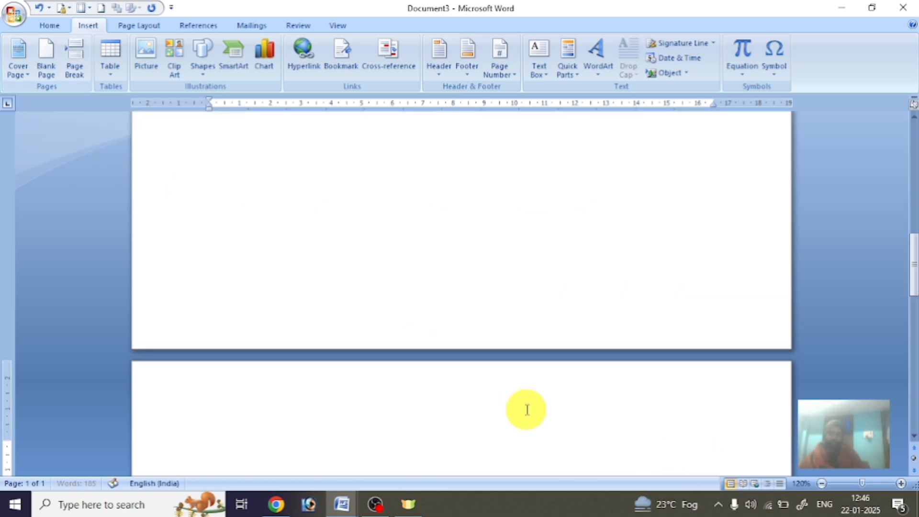
key(BackSpace)
scroll(527, 409, up, 4)
key(ctrl+Return)
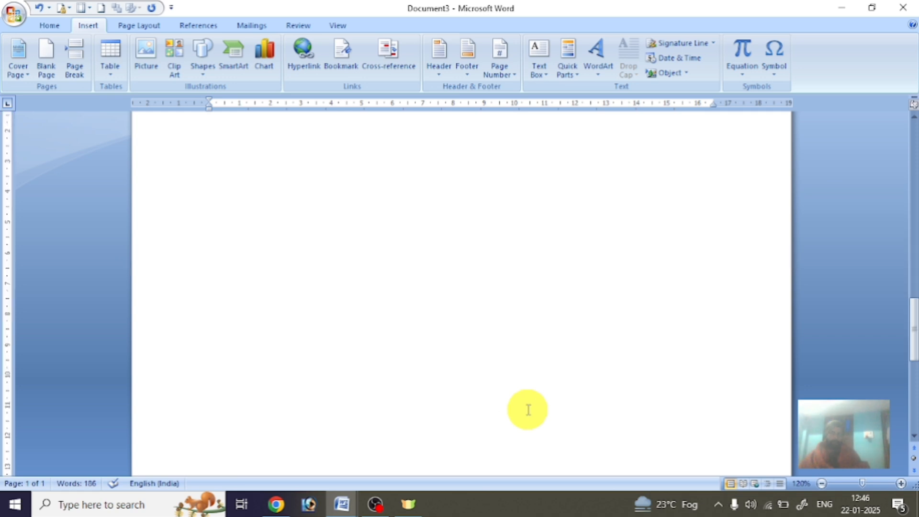
scroll(528, 410, up, 6)
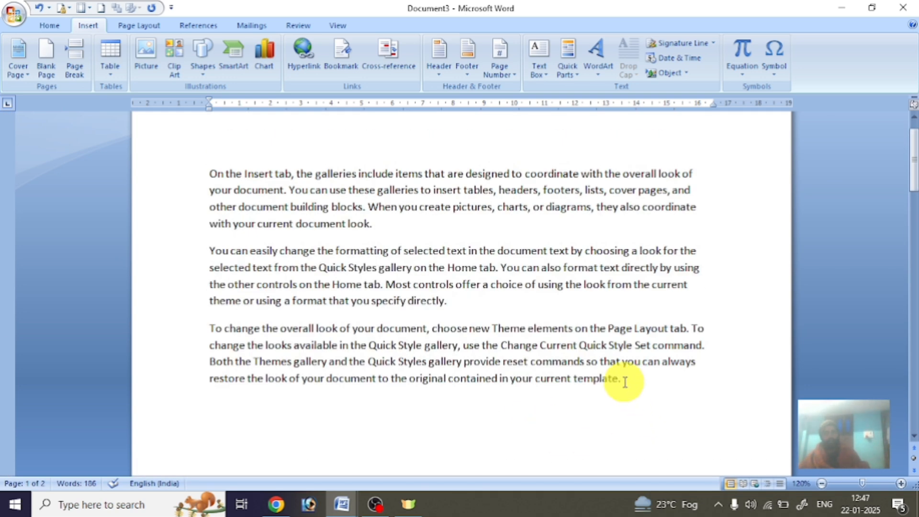
click(624, 380)
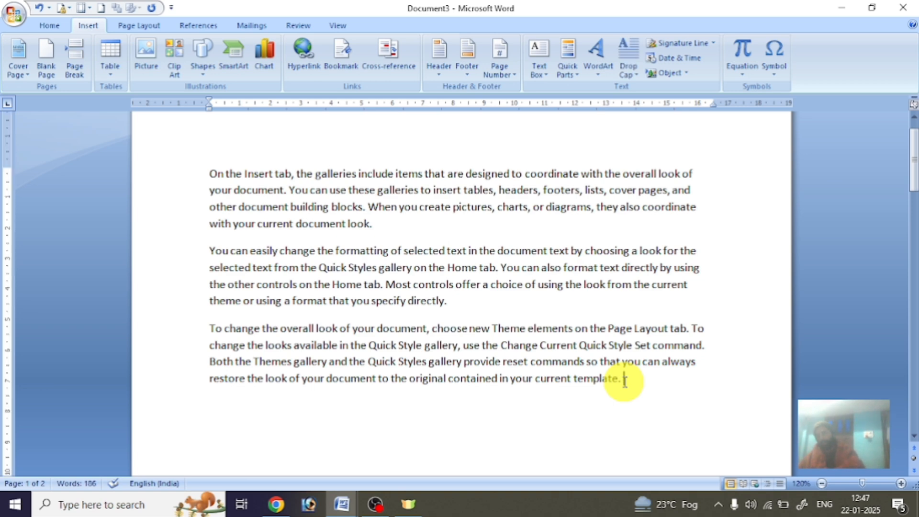
drag(625, 378, 639, 514)
key(Delete)
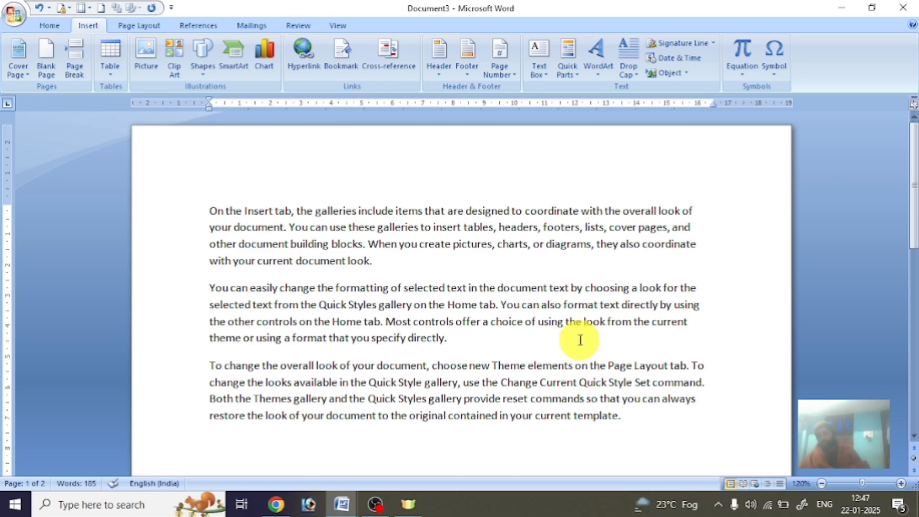
scroll(652, 386, down, 8)
scroll(653, 385, up, 8)
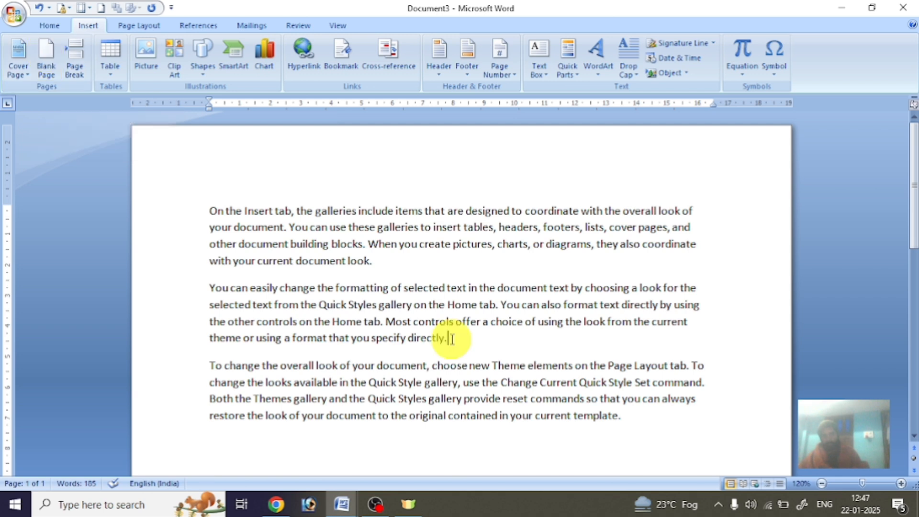
click(46, 66)
scroll(502, 322, up, 10)
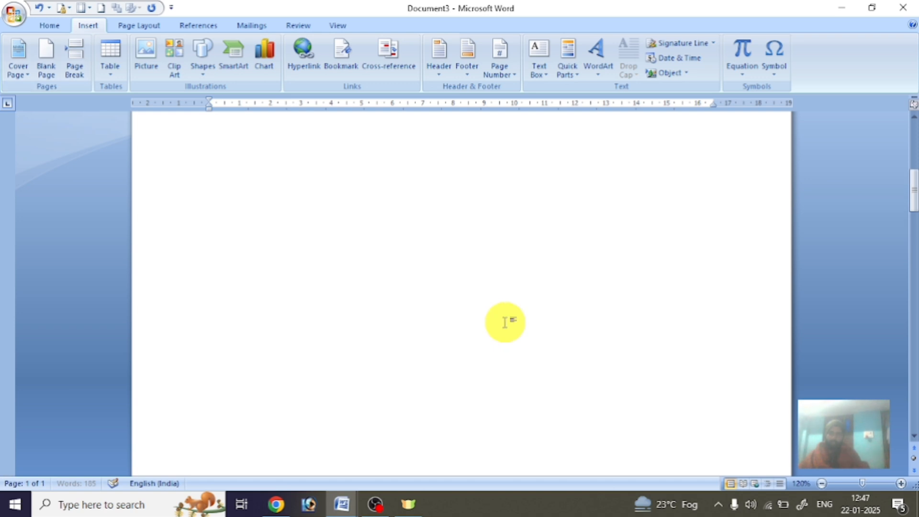
scroll(506, 321, down, 10)
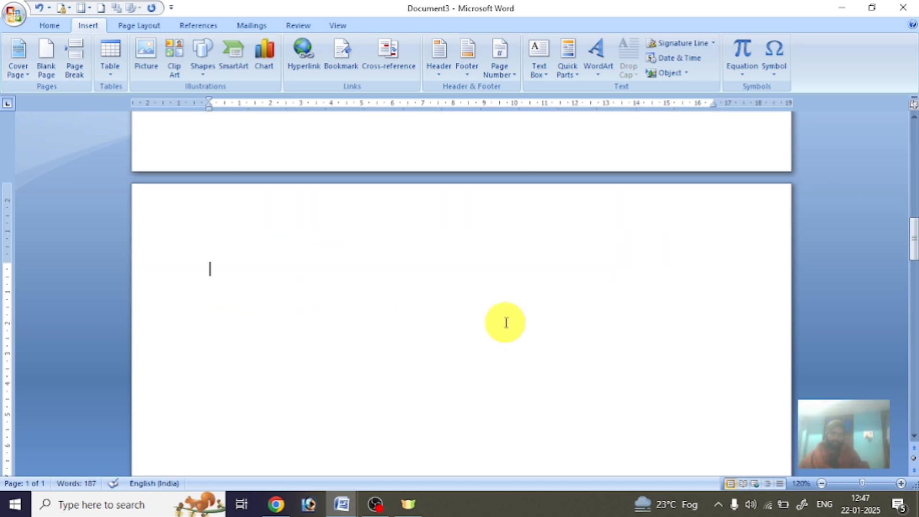
scroll(506, 322, up, 10)
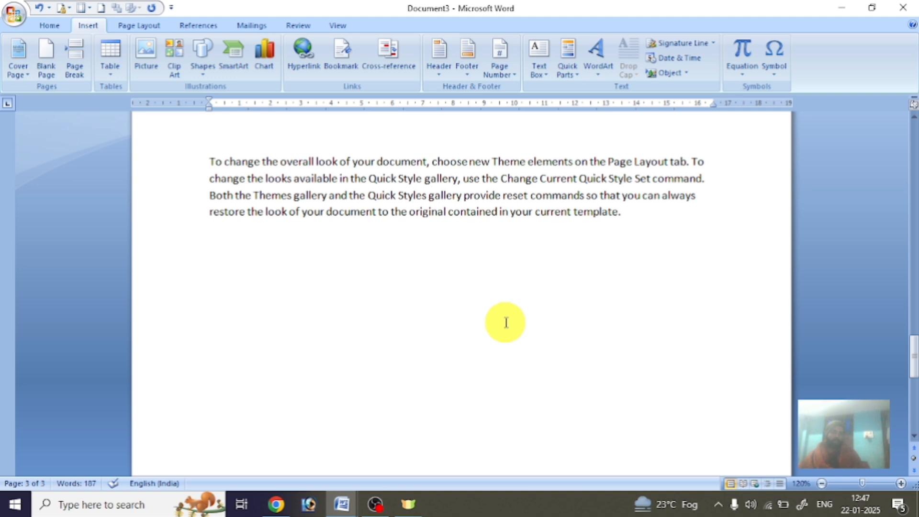
scroll(505, 322, up, 8)
scroll(506, 321, down, 6)
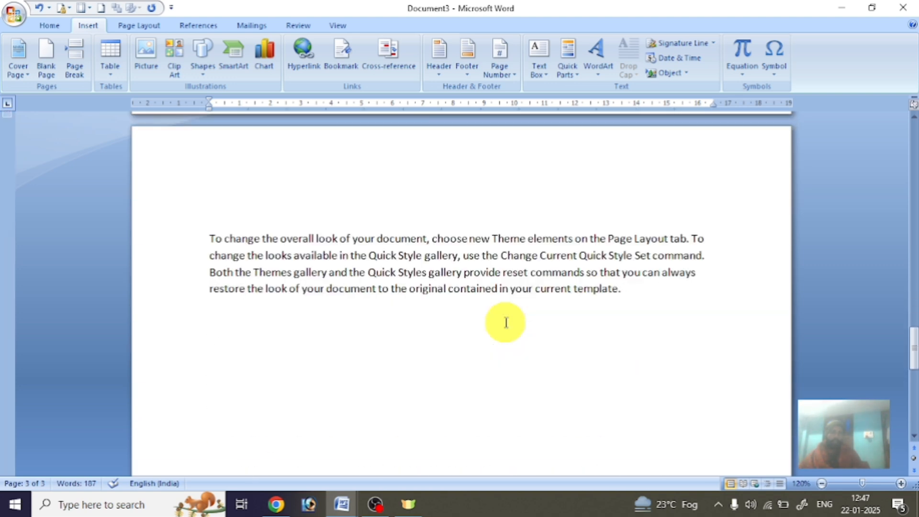
scroll(506, 322, down, 6)
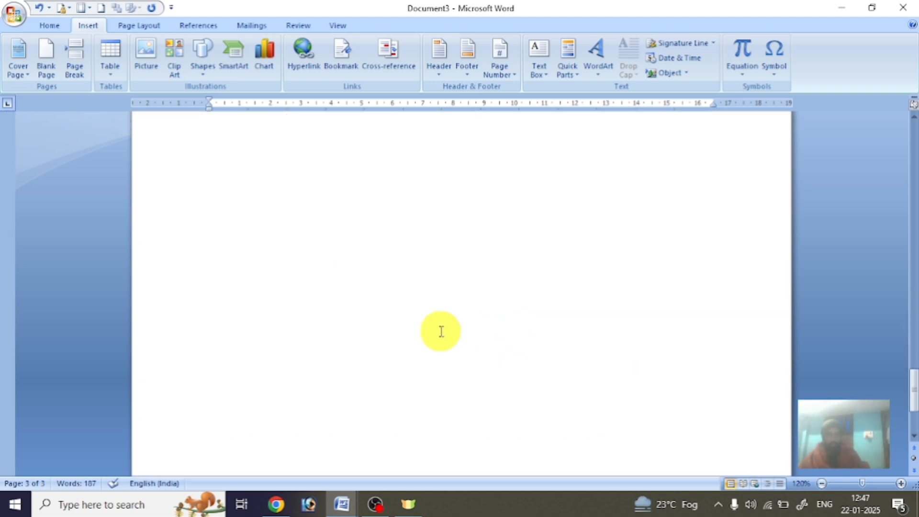
scroll(441, 330, up, 3)
scroll(431, 329, up, 7)
scroll(201, 345, down, 2)
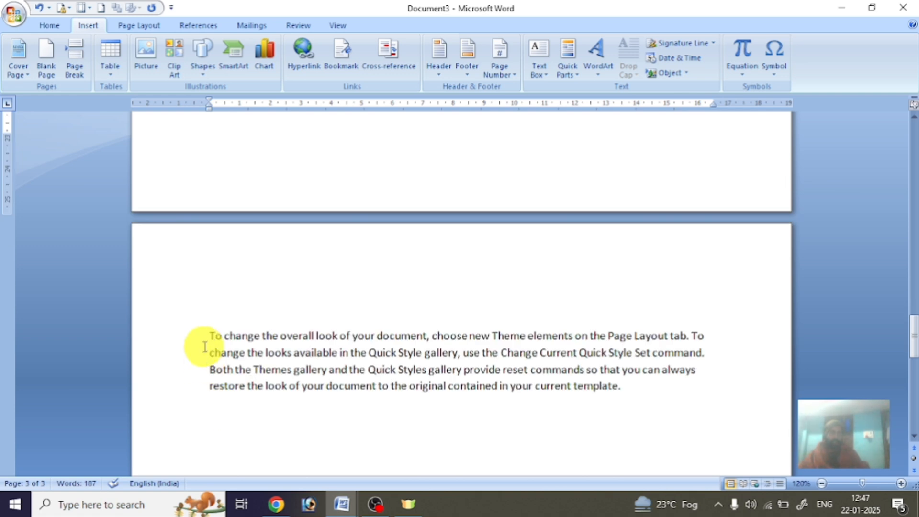
click(205, 339)
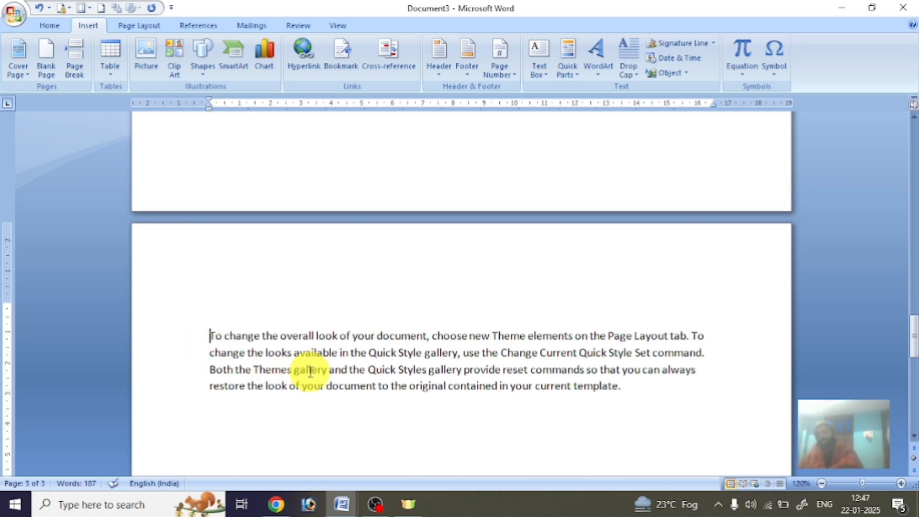
key(BackSpace)
key(BackSpace)
key(BackSpace)
key(BackSpace)
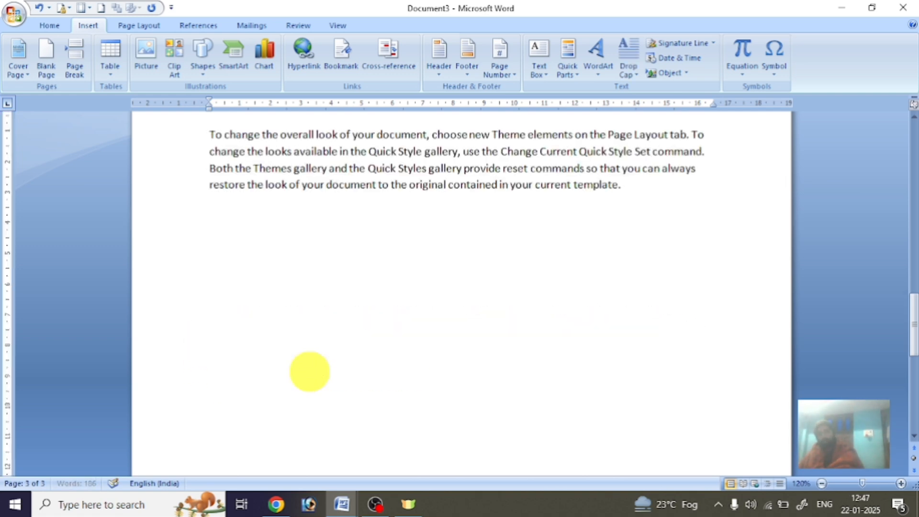
key(BackSpace)
key(BackSpace)
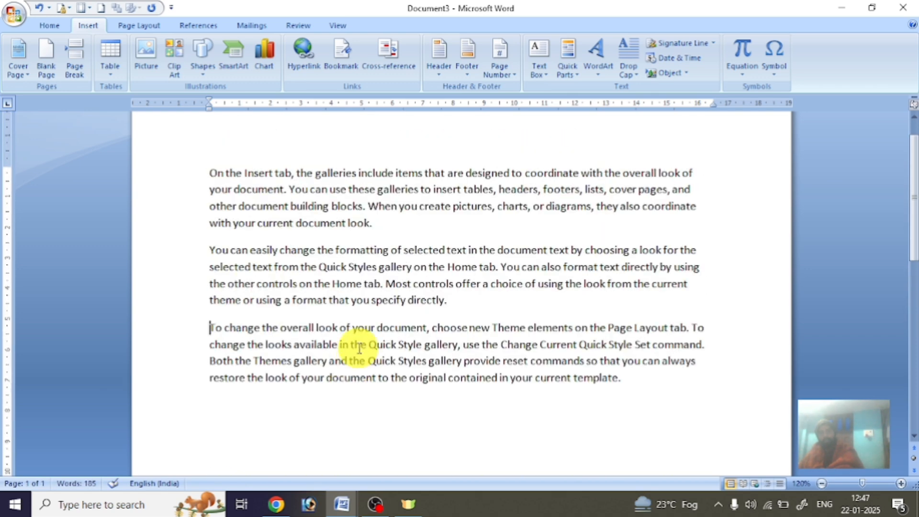
scroll(375, 334, down, 7)
scroll(376, 338, up, 7)
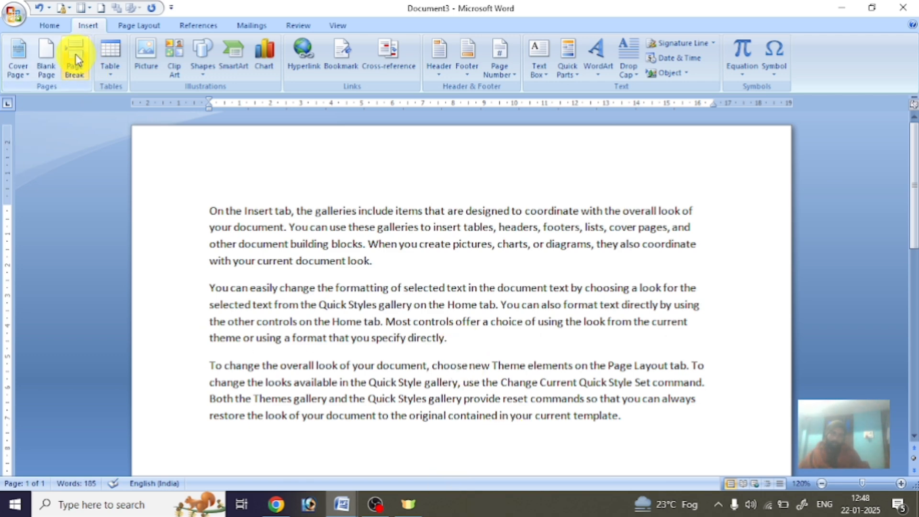
Delete the empty line and page break before the third paragraph, rejoining it to page 1.
click(75, 60)
scroll(532, 383, up, 8)
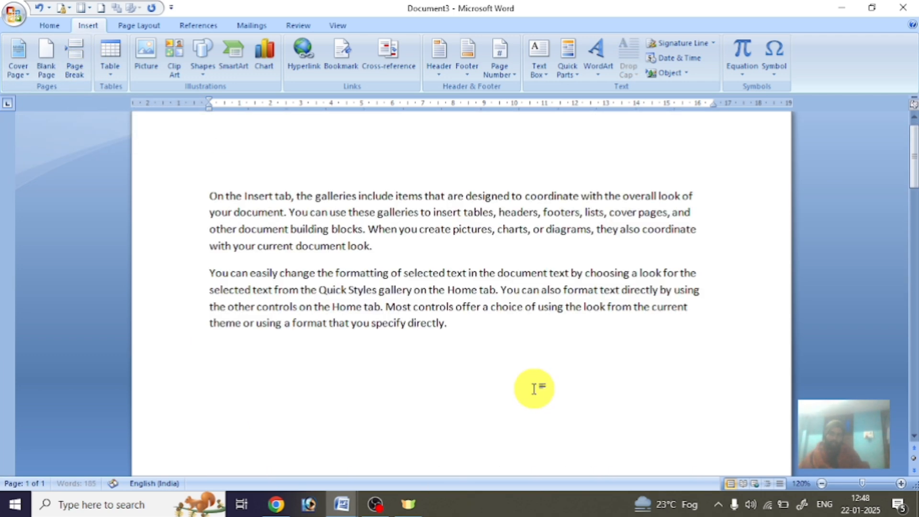
scroll(534, 389, down, 12)
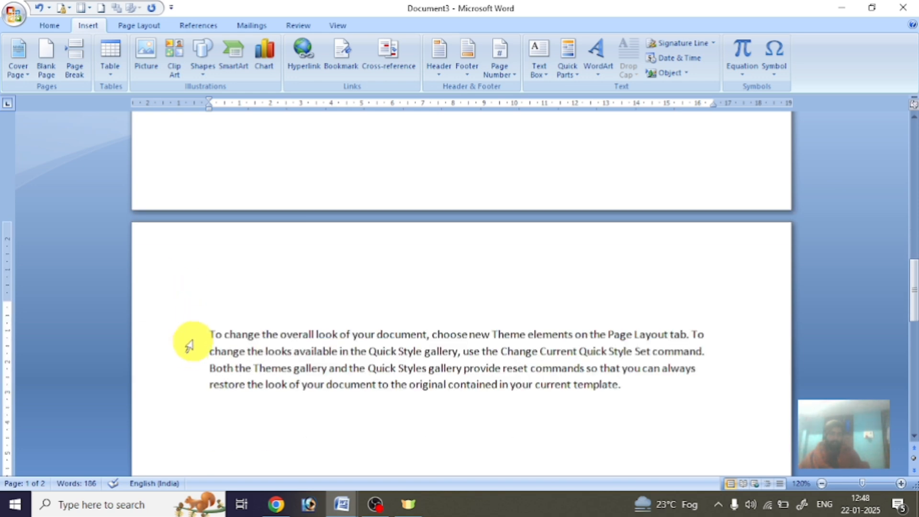
click(208, 334)
key(BackSpace)
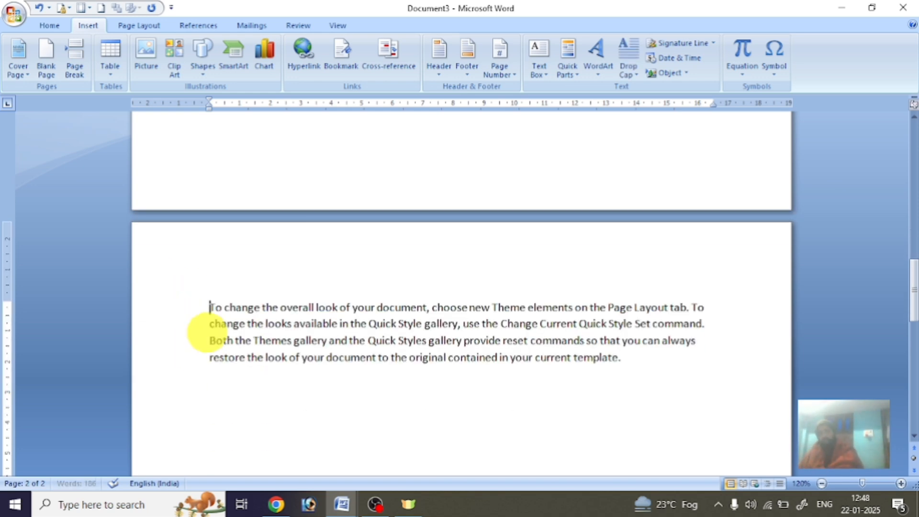
key(BackSpace)
key(BackSpace)
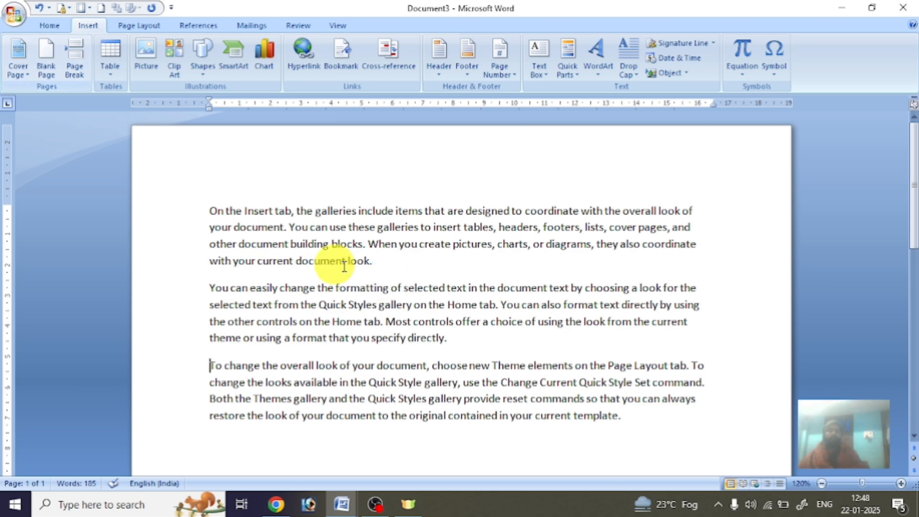
Copy the text from 'your document' to the end and paste a copy after it.
drag(200, 224, 445, 417)
key(ctrl+c)
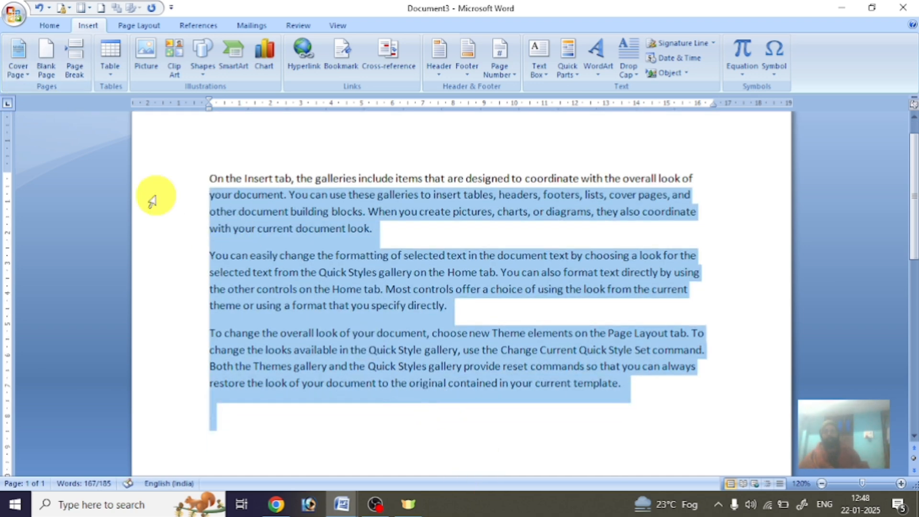
click(48, 27)
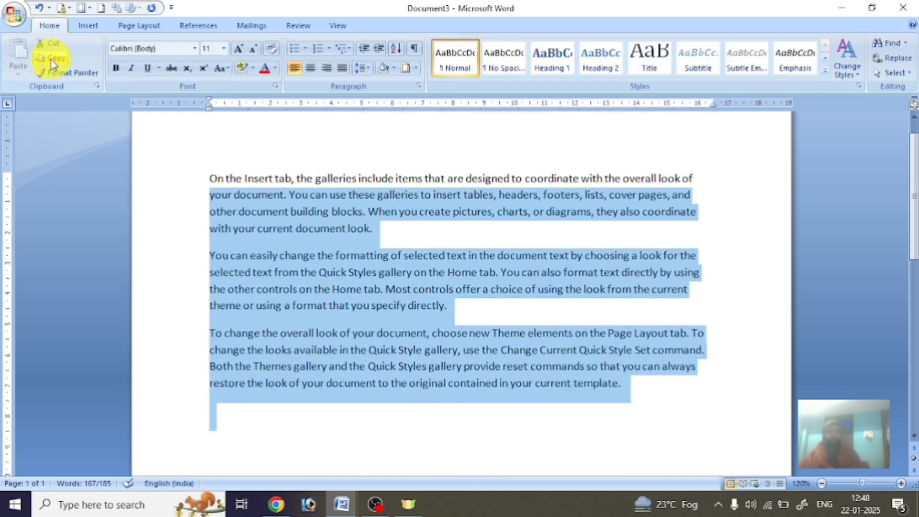
click(267, 445)
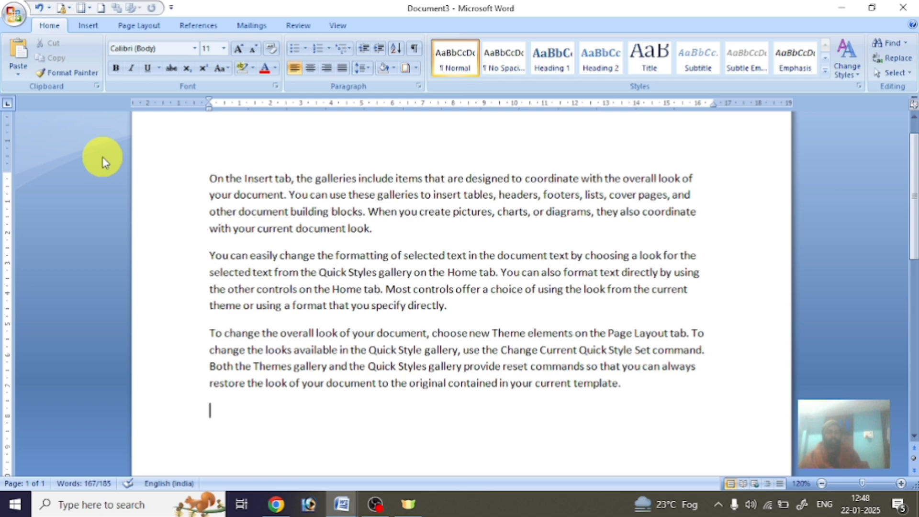
click(18, 53)
click(19, 52)
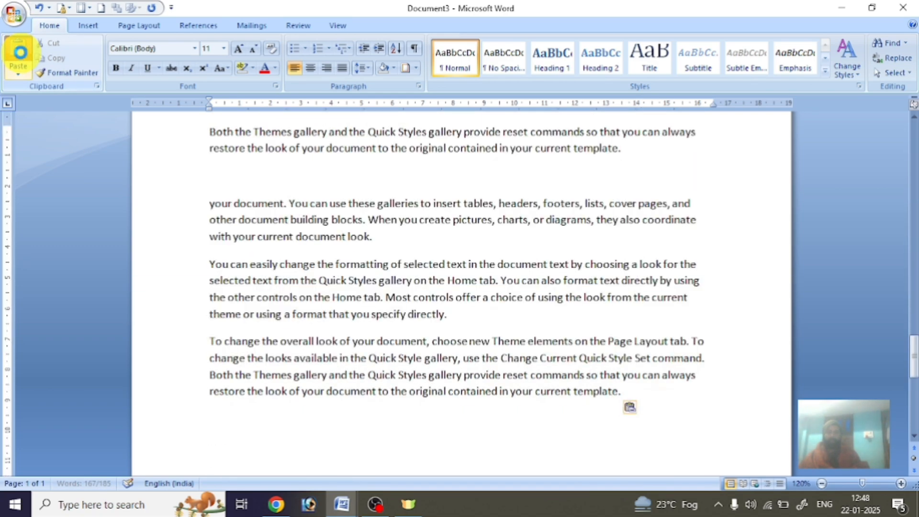
scroll(725, 294, down, 5)
scroll(726, 293, up, 20)
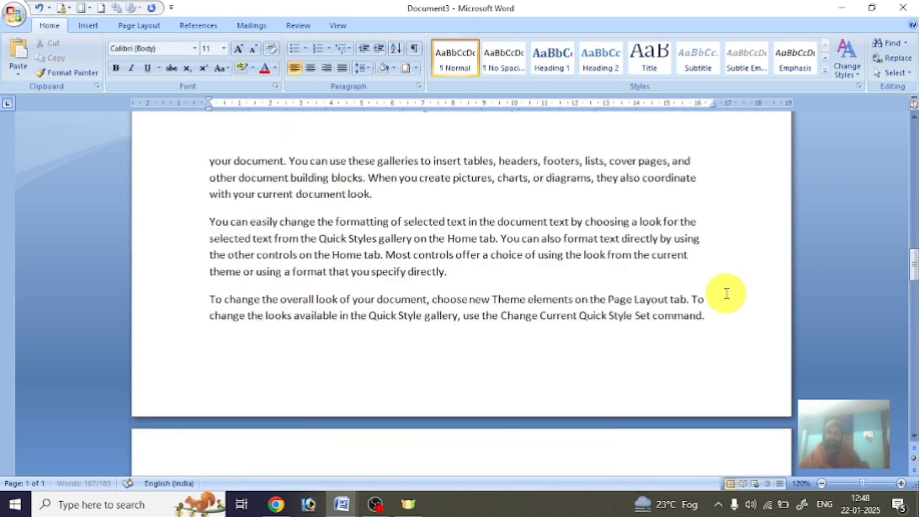
scroll(726, 294, up, 10)
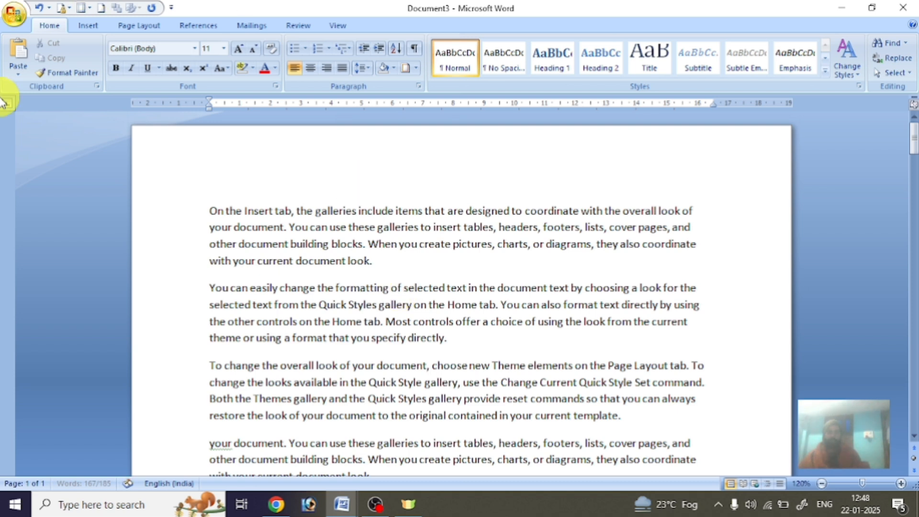
Insert the Tiles design from the Built-In Cover Page gallery.
click(83, 27)
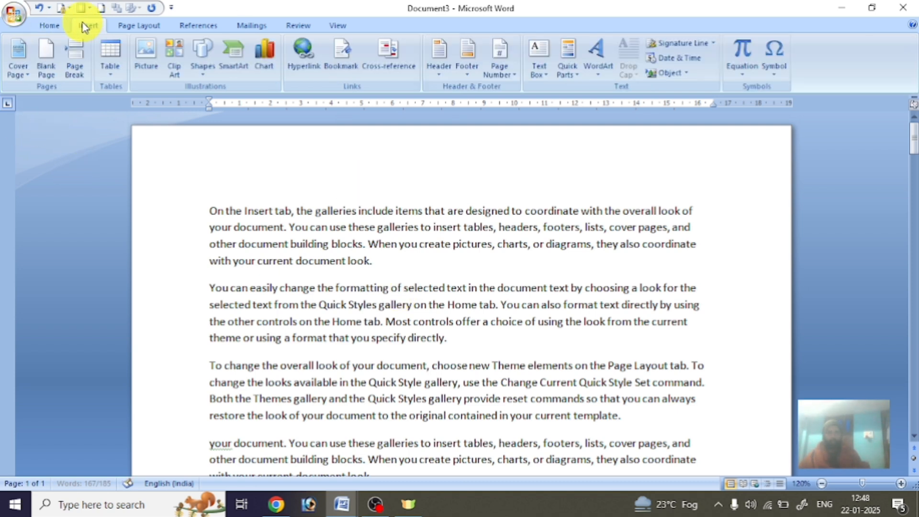
click(23, 71)
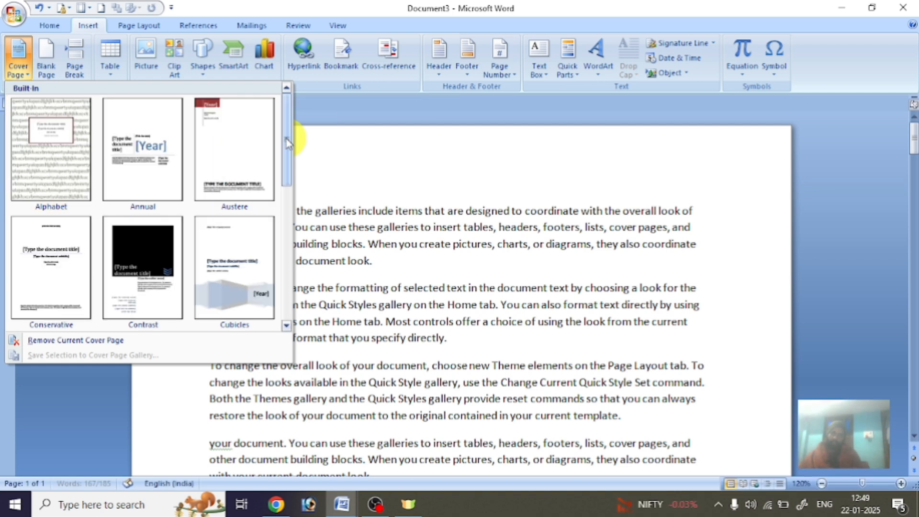
drag(288, 142, 285, 300)
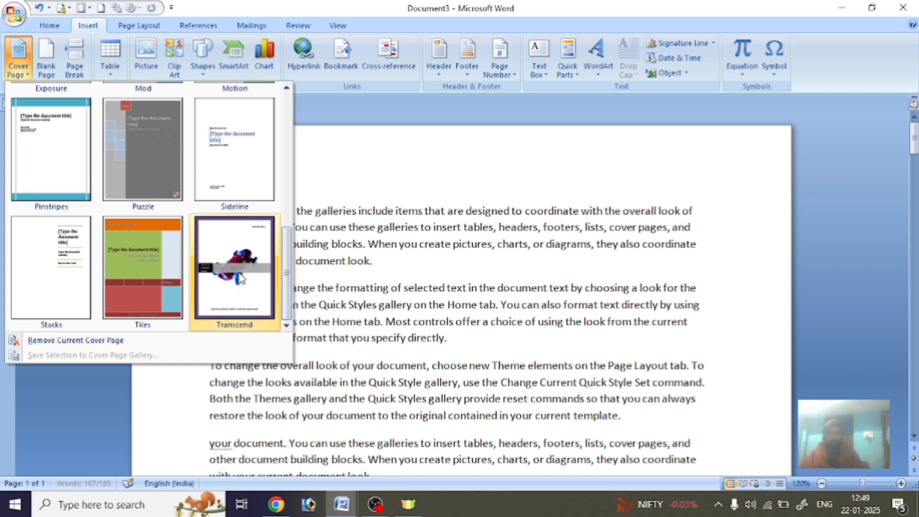
scroll(240, 276, up, 5)
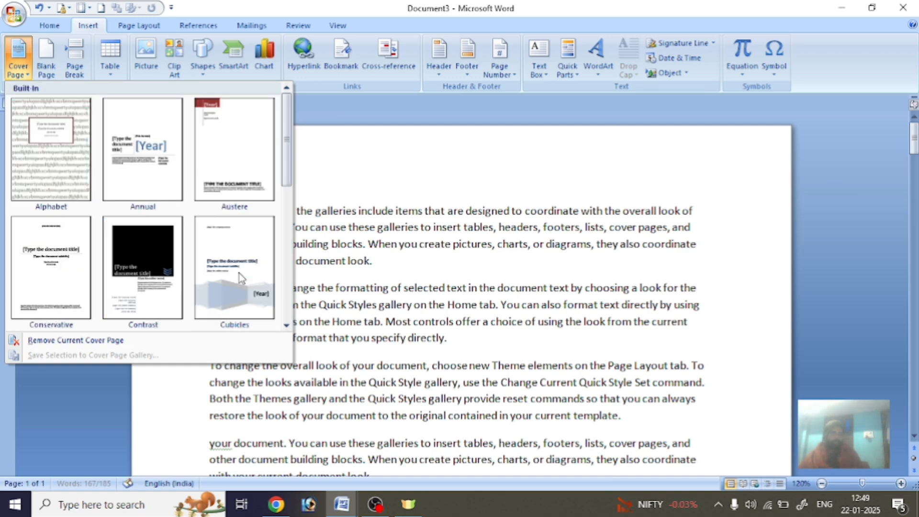
scroll(239, 276, down, 5)
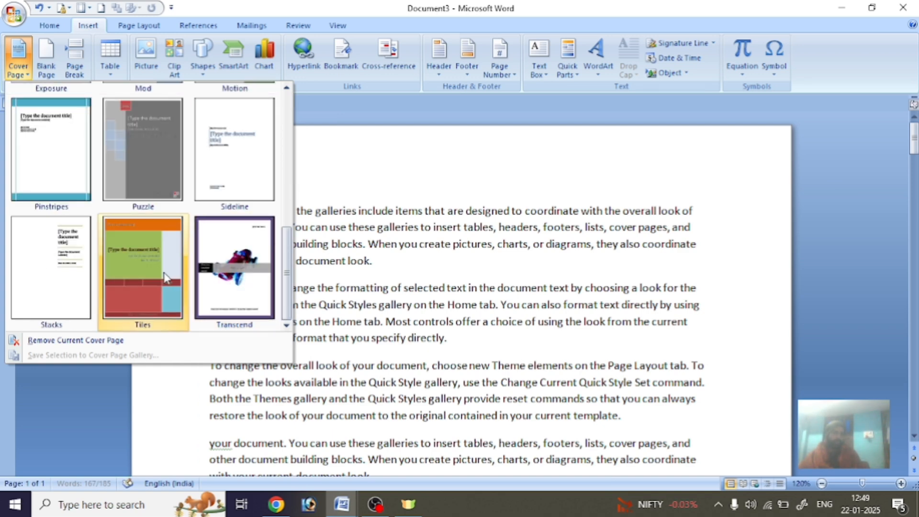
click(147, 273)
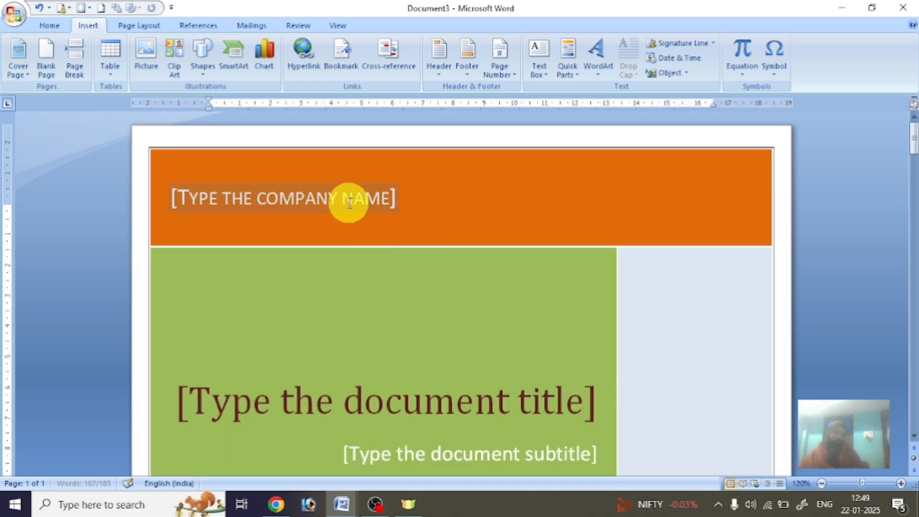
Enter company name GLOW COMPUTER INSTITUTE and title 'computer book' on the cover page.
click(349, 204)
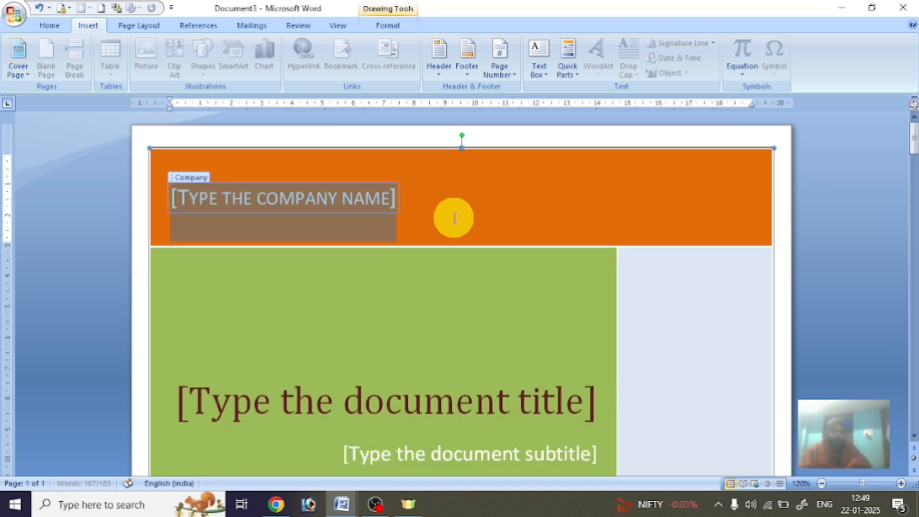
text(GLOW COMPUTER INSTITUTE)
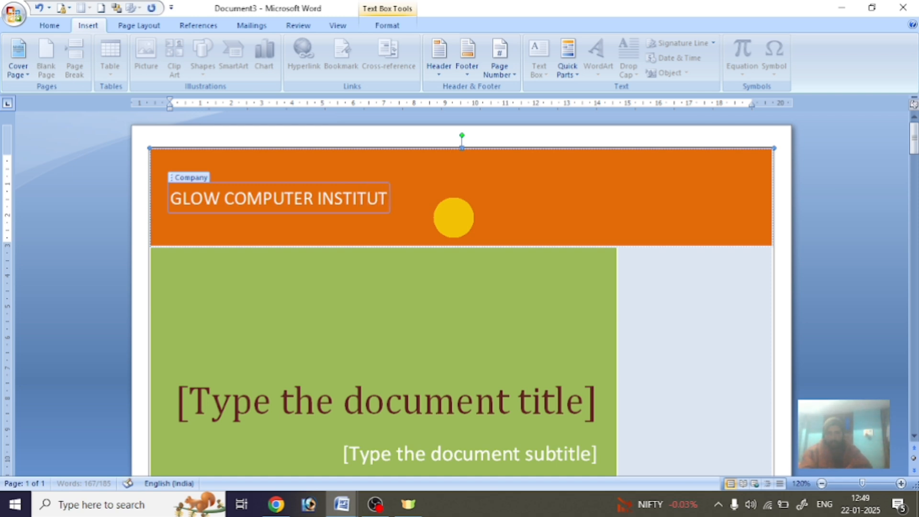
click(447, 417)
text(co)
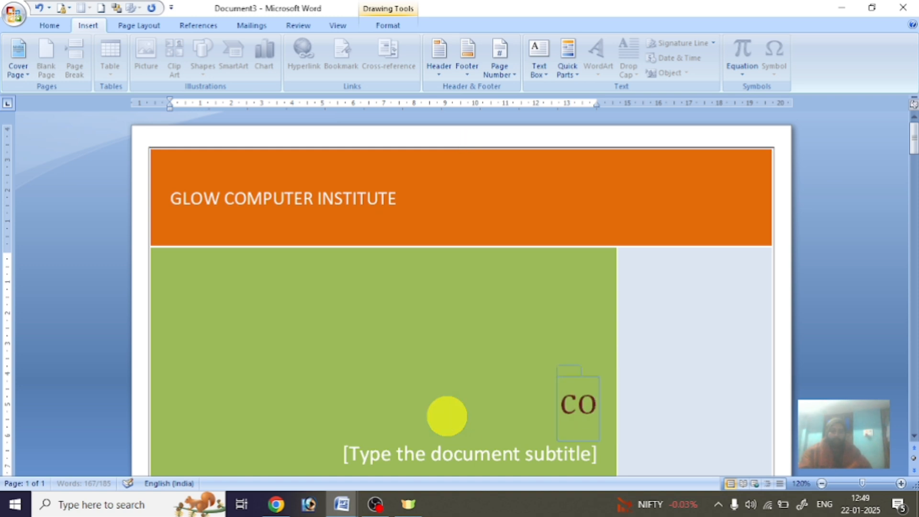
text(mputer)
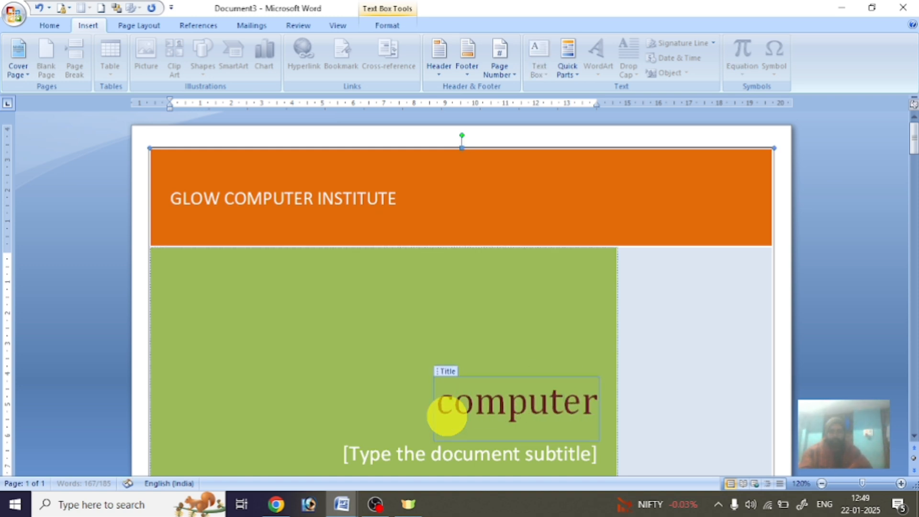
text( book)
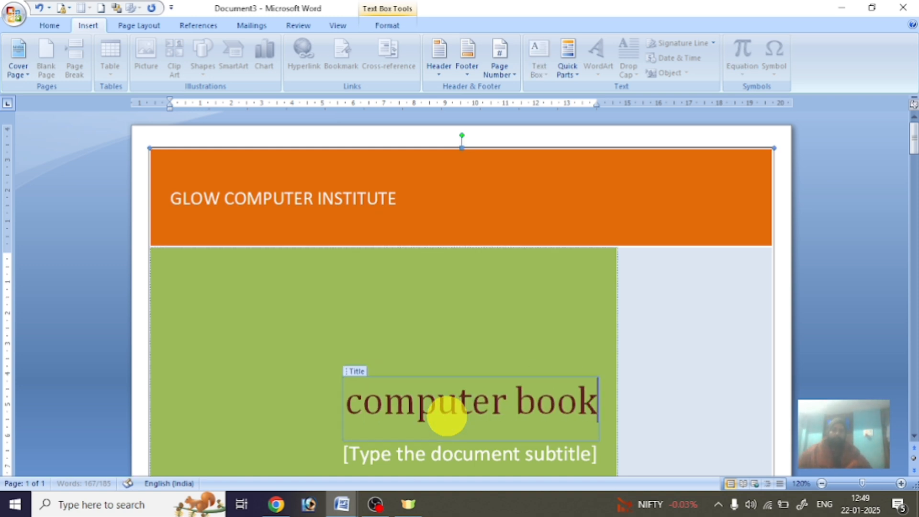
Set the cover page year to 2003, leaving the address placeholder unchanged.
scroll(447, 416, down, 8)
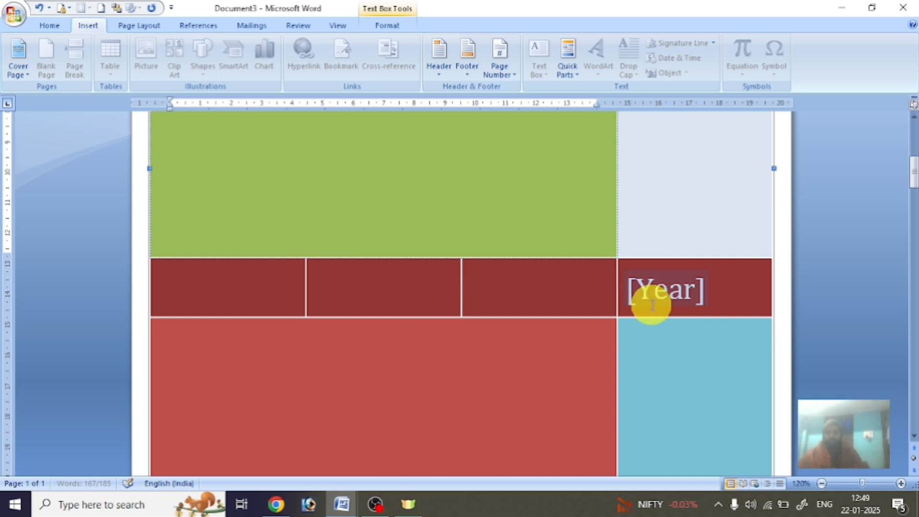
click(652, 291)
text(200)
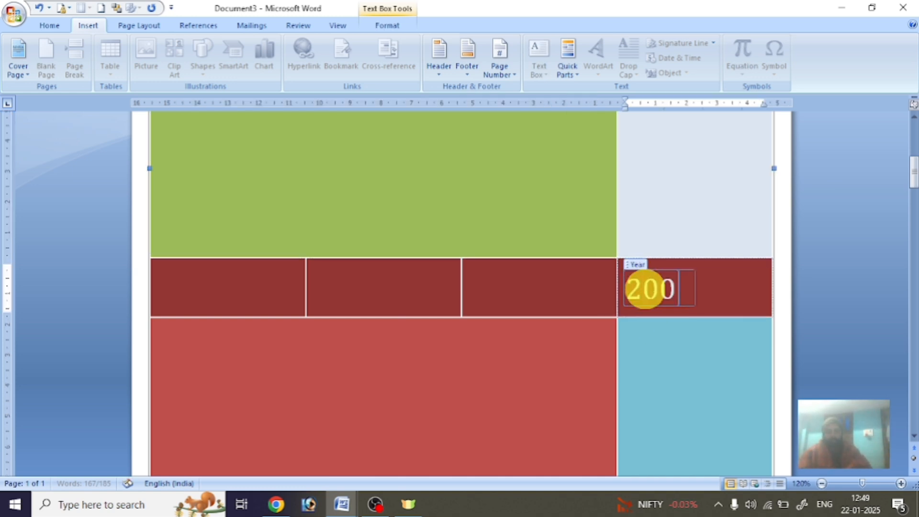
text(3)
scroll(448, 330, down, 6)
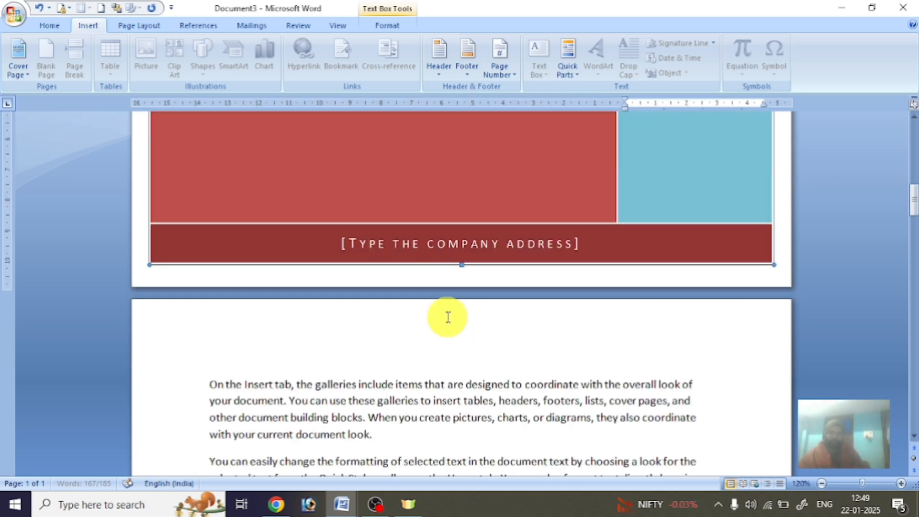
click(468, 244)
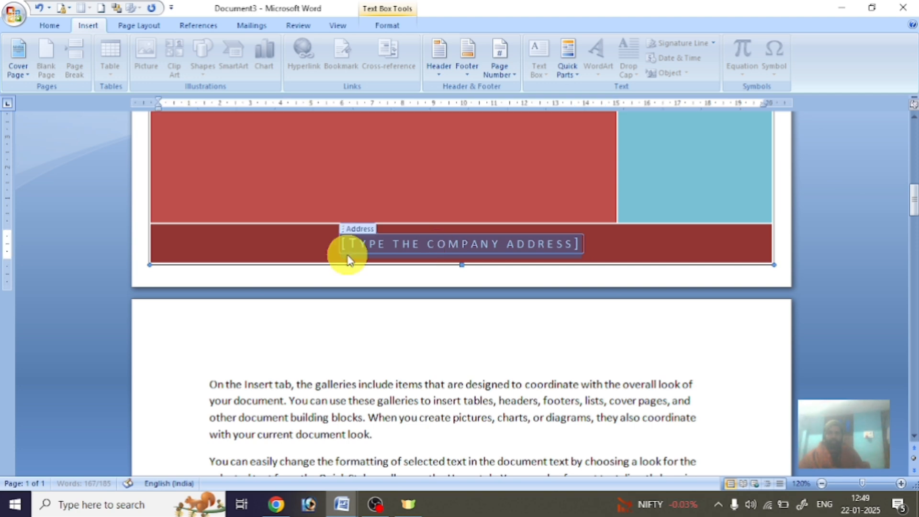
click(461, 245)
scroll(533, 334, down, 10)
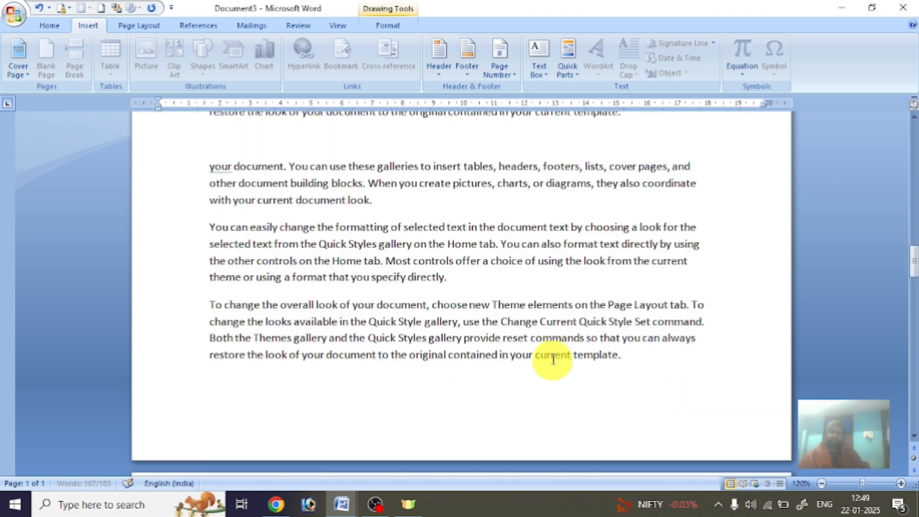
scroll(568, 377, up, 7)
scroll(569, 377, up, 10)
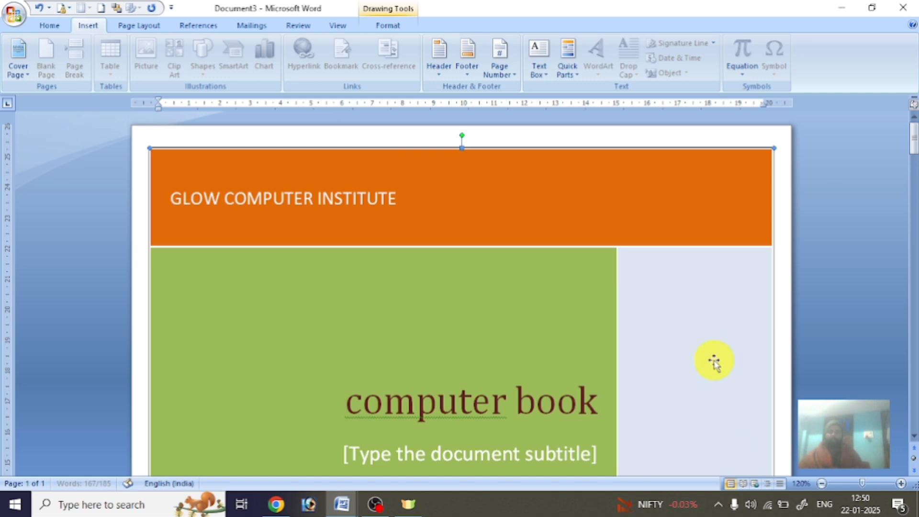
Remove the current cover page, then select the document text and press Ctrl+V.
click(25, 72)
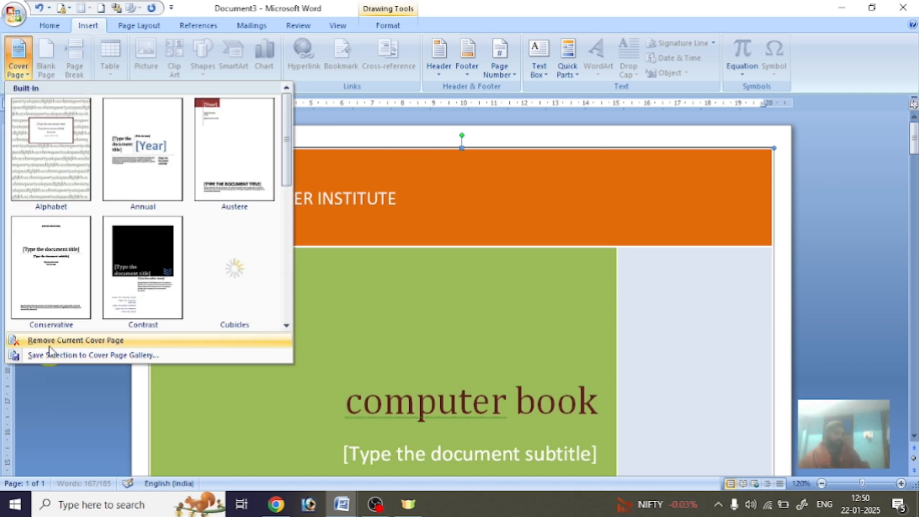
click(50, 341)
scroll(512, 321, down, 3)
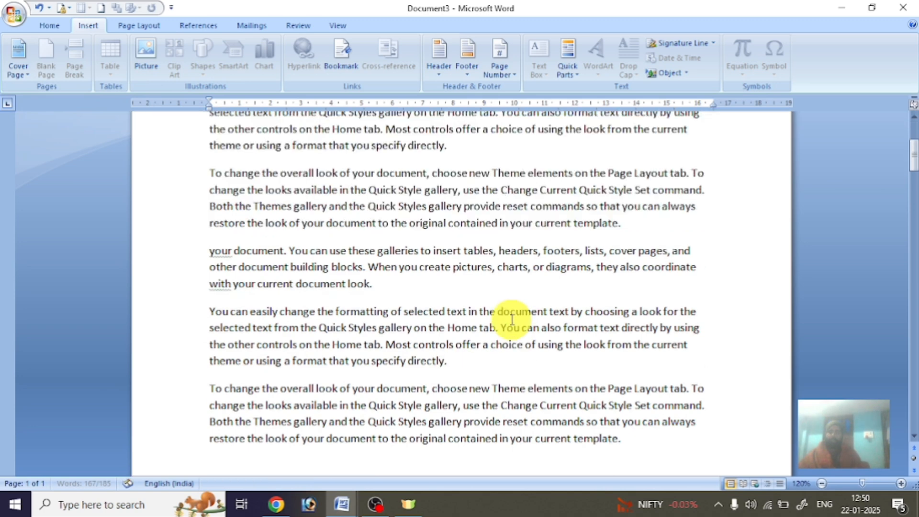
triple_click(199, 318)
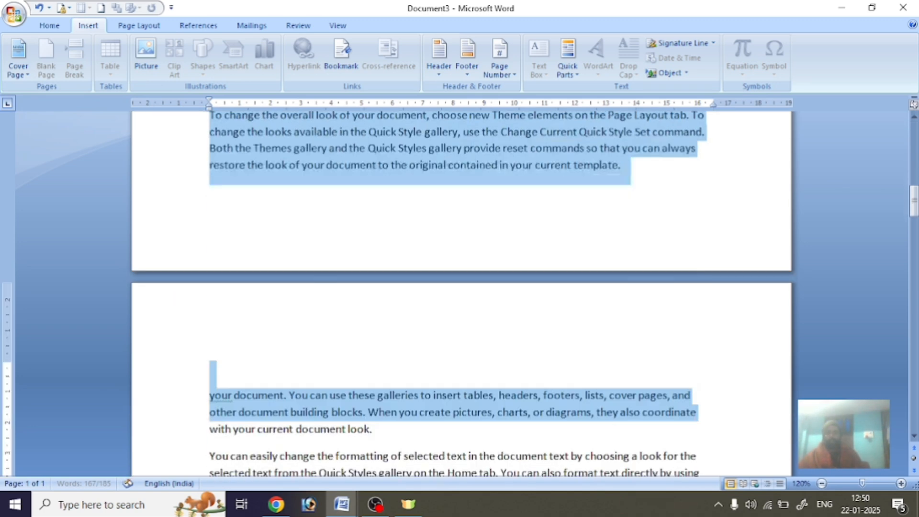
scroll(462, 287, down, 10)
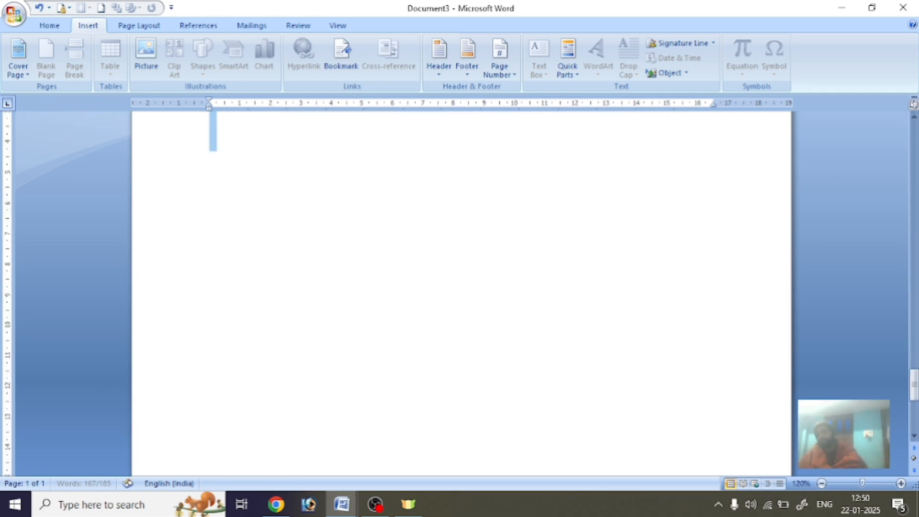
key(ctrl+v)
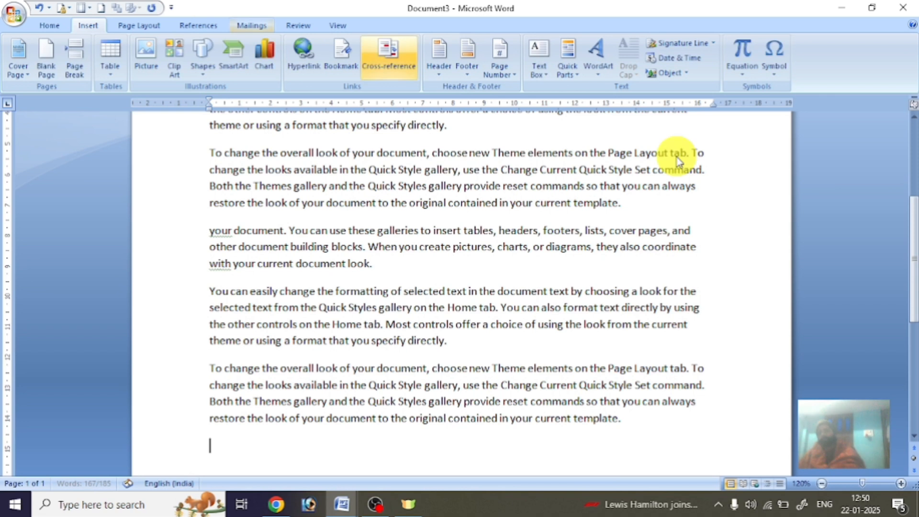
scroll(172, 205, up, 10)
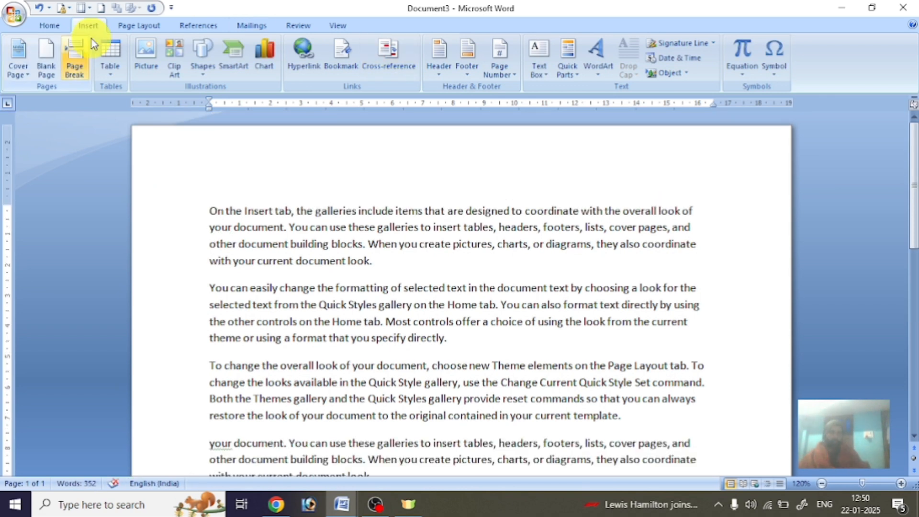
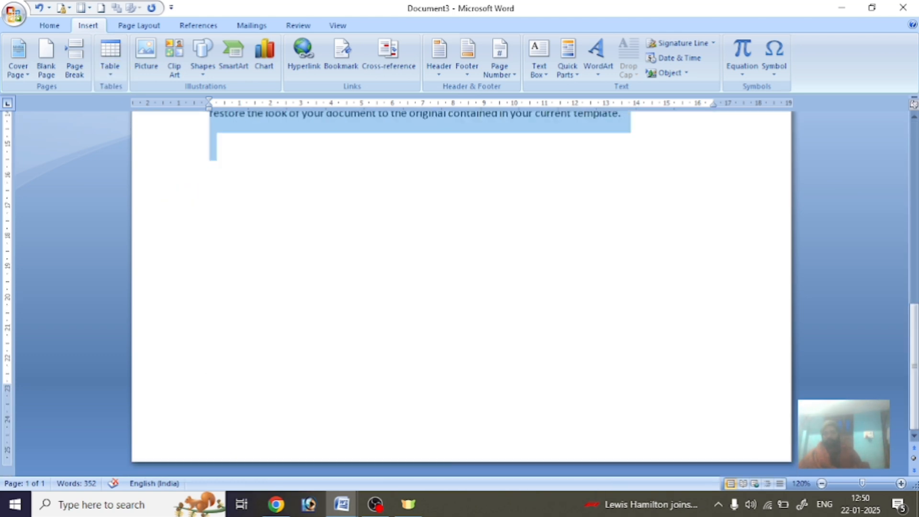
Delete all the selected sample paragraphs so the word count drops to 0.
key(Delete)
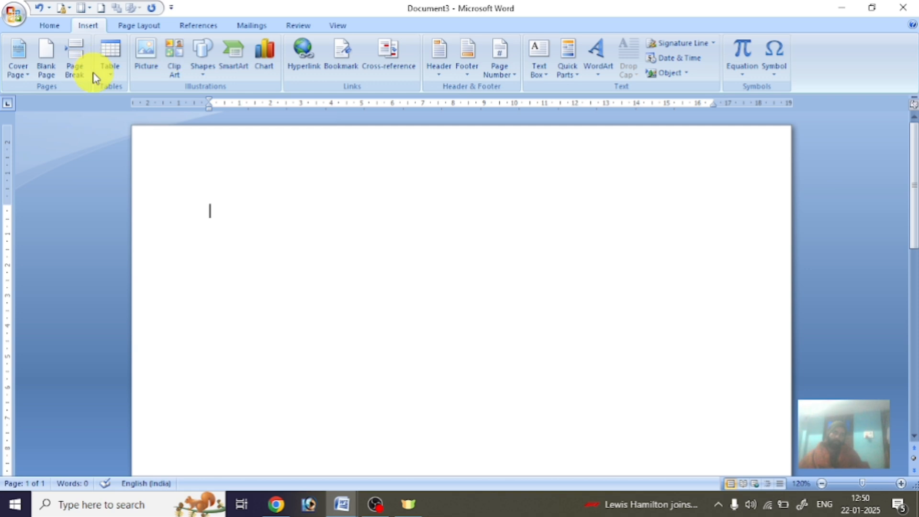
Insert a 4x4 table and type the headers name, school, roll and marks.
click(107, 78)
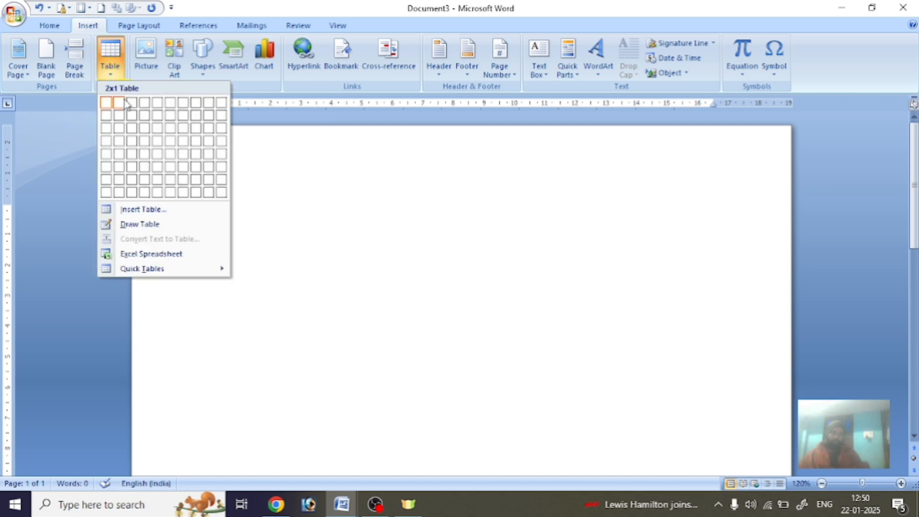
click(146, 143)
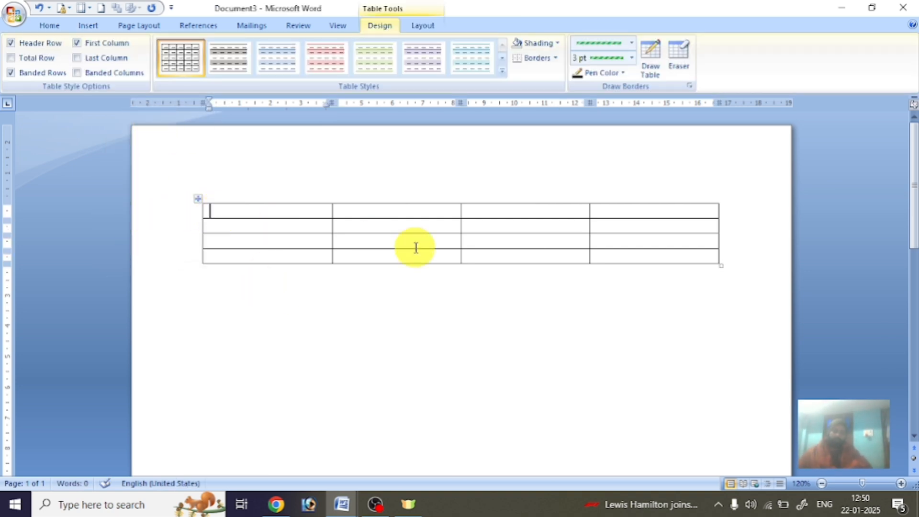
text(n)
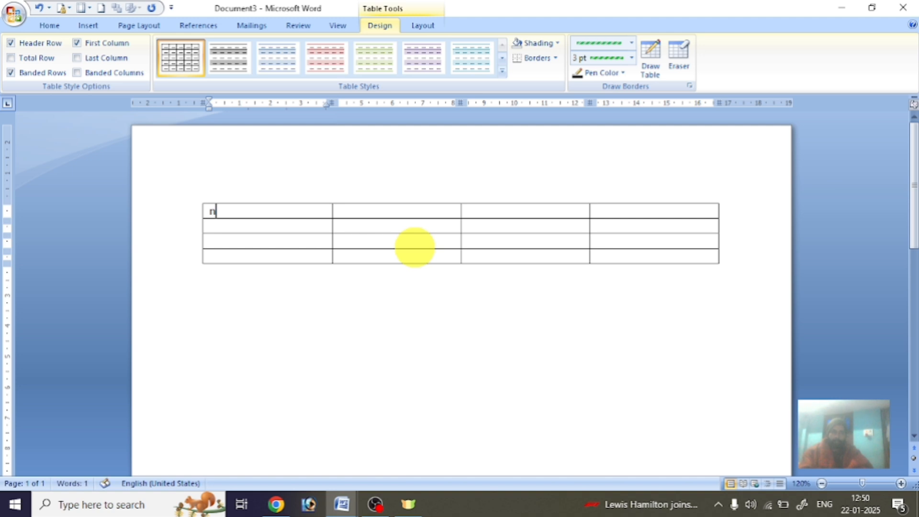
text(ame)
key(Tab)
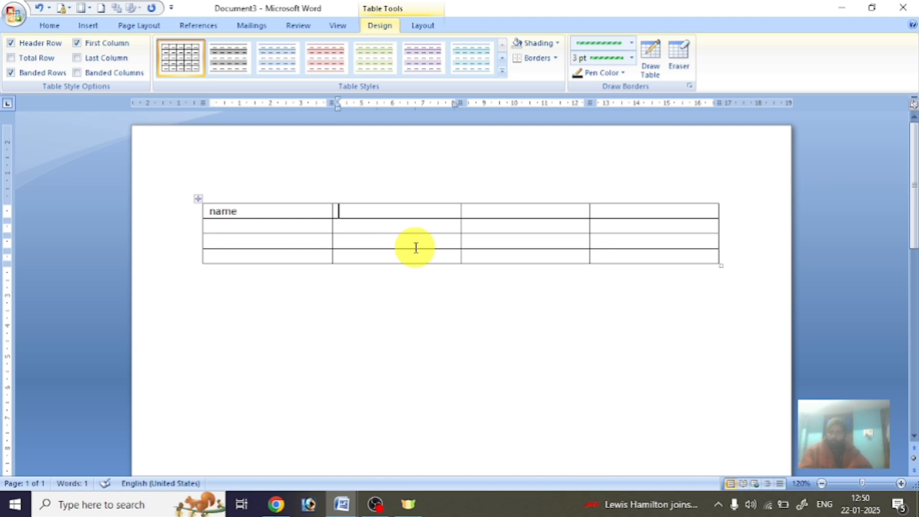
text(school)
key(Tab)
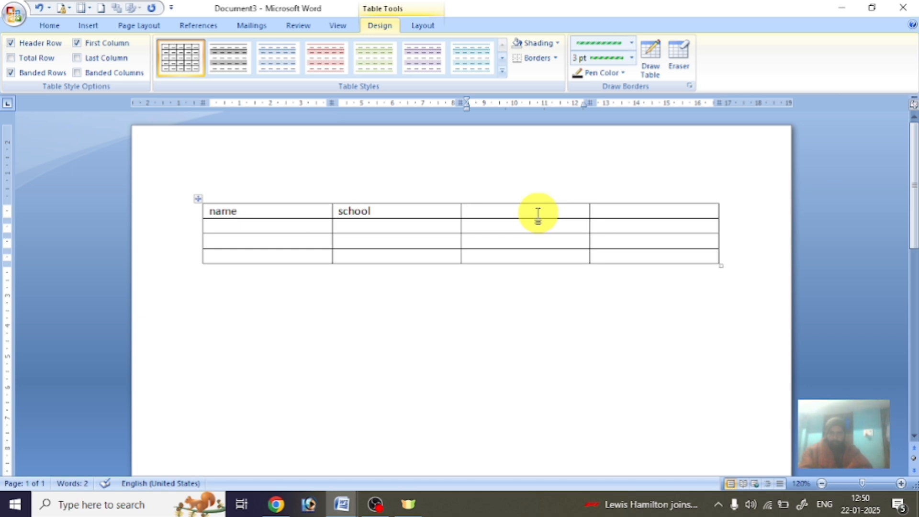
text(roll)
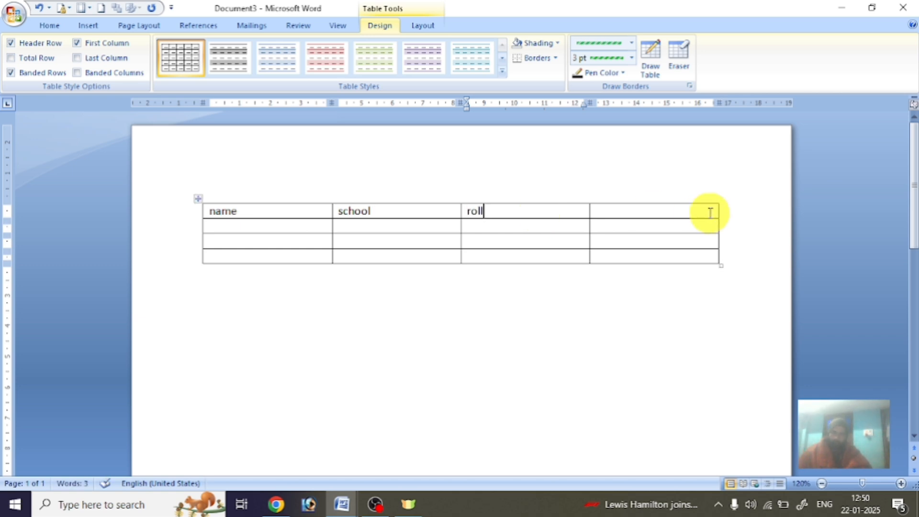
click(683, 211)
text(m)
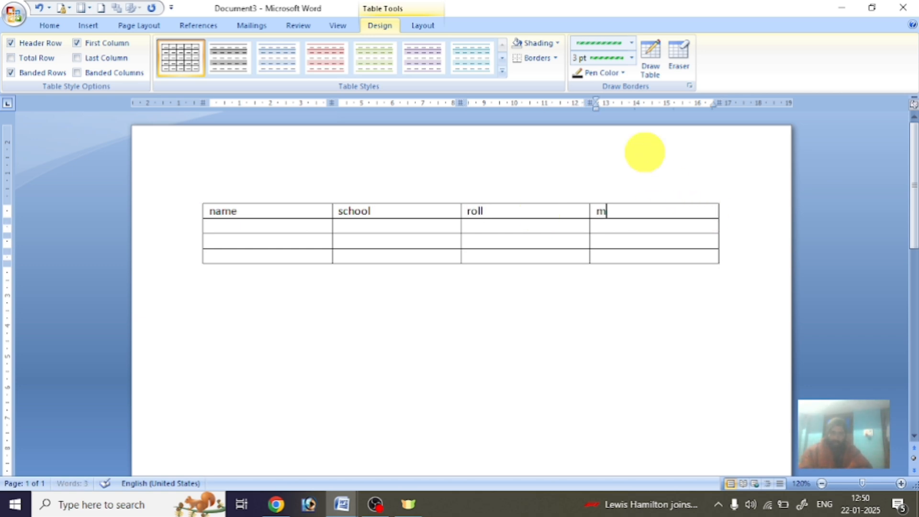
text(arks)
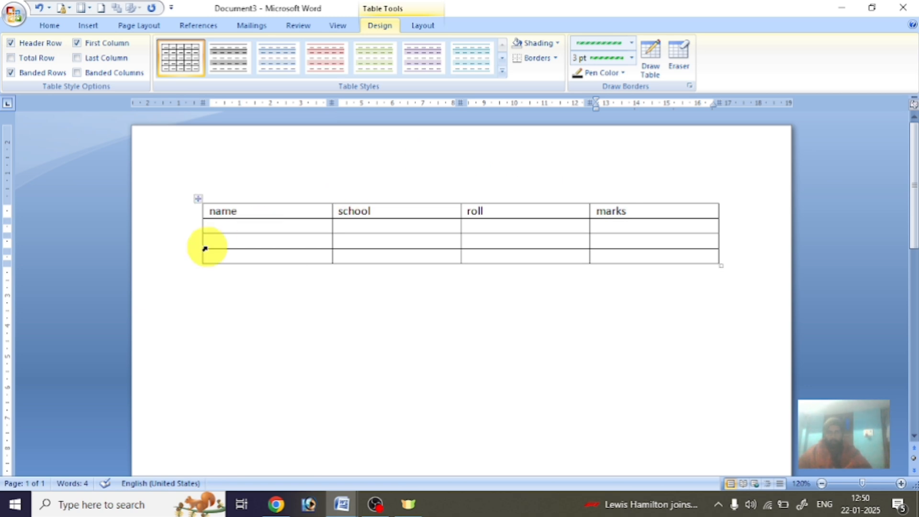
click(233, 226)
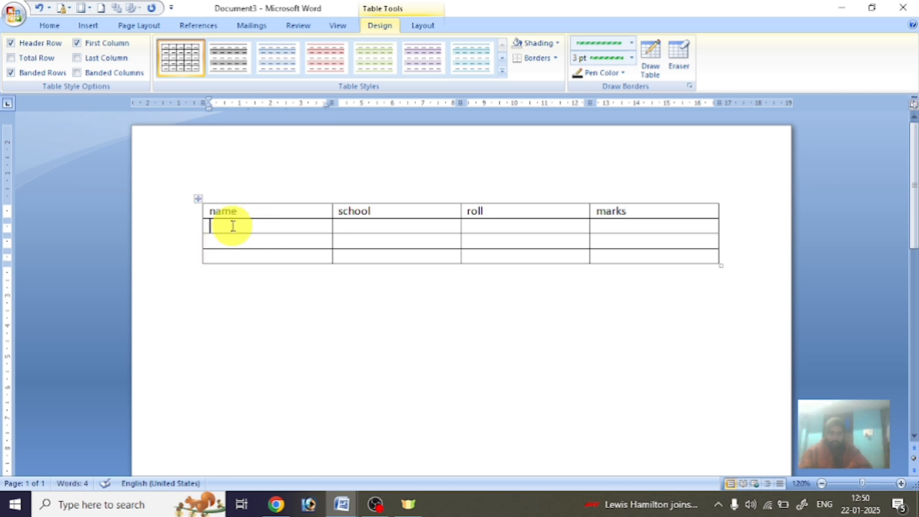
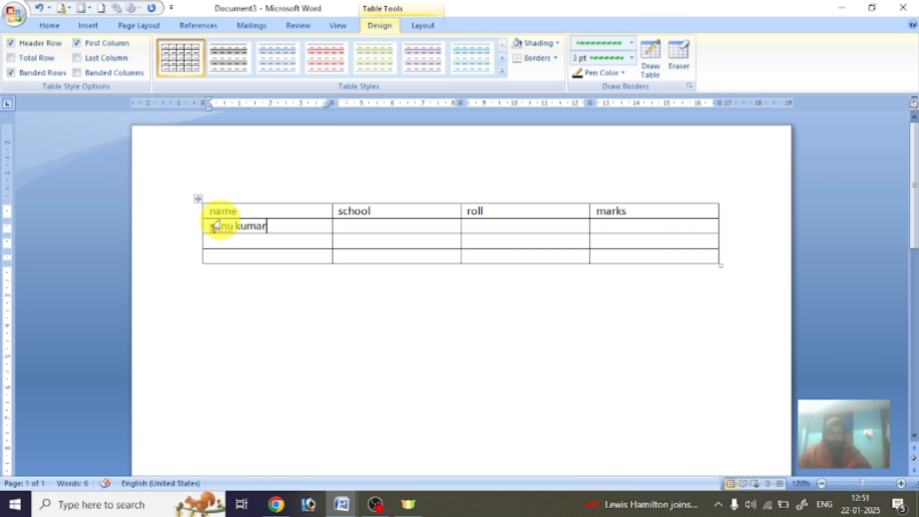
Fill row 2 with a student name, sl dav school, roll 23 and marks 60.
click(376, 233)
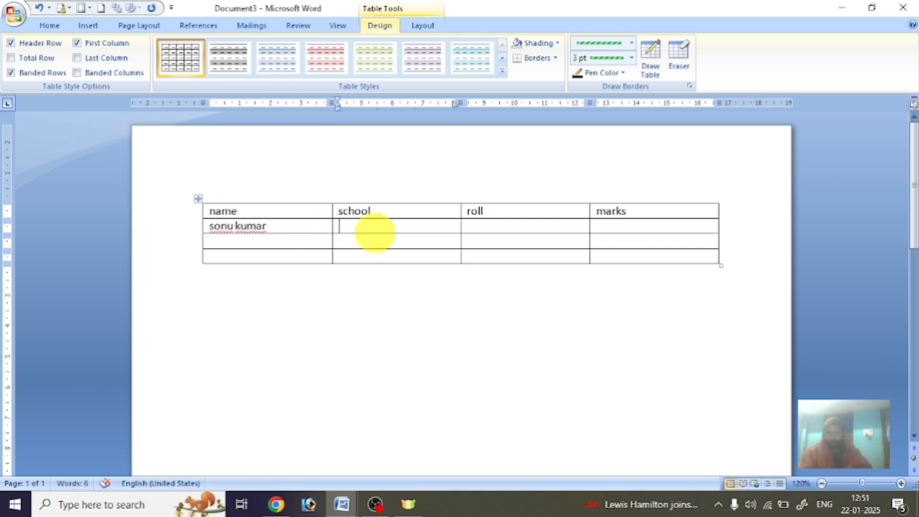
text(sl dav)
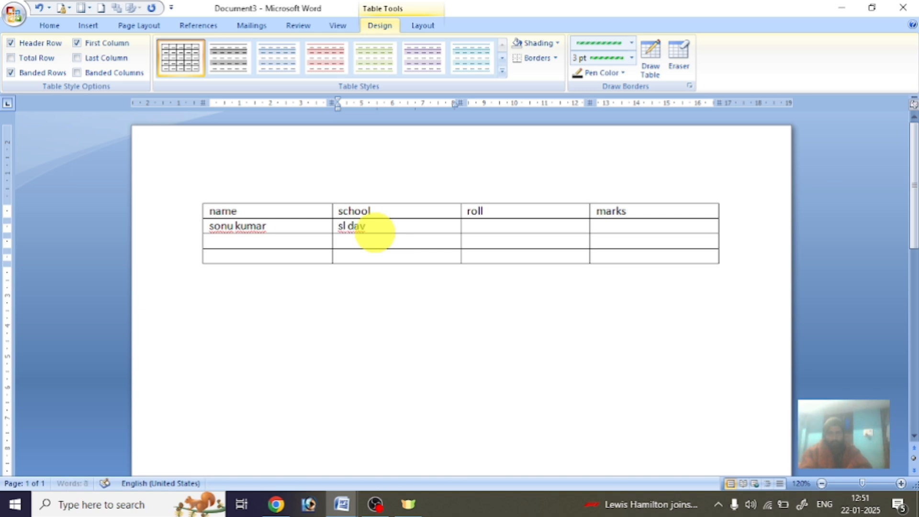
text( school)
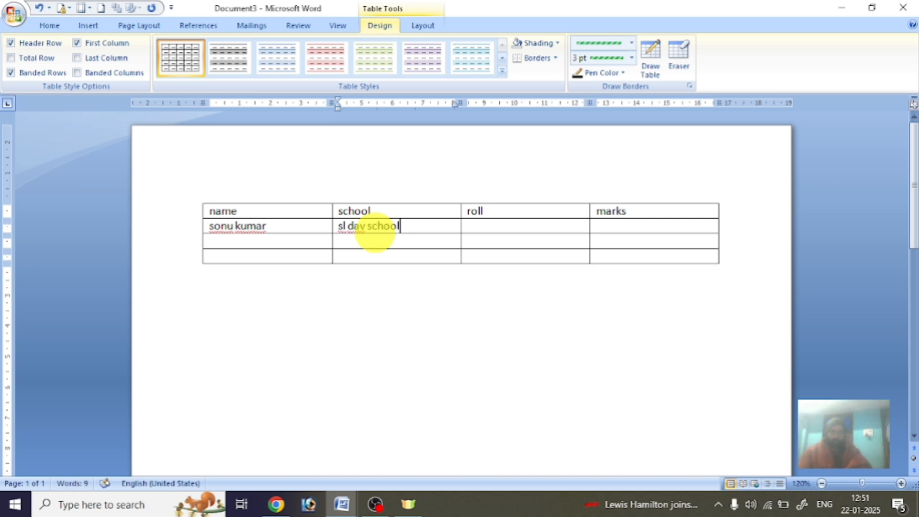
click(489, 225)
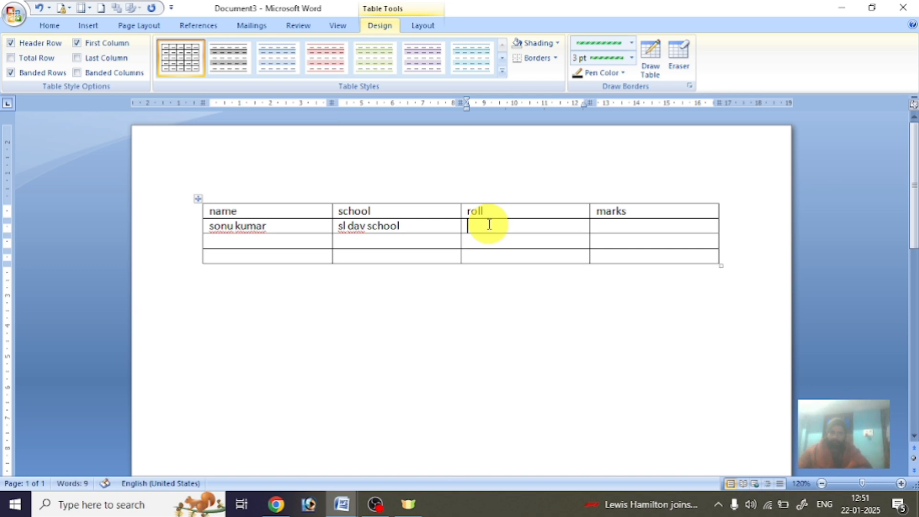
text(23)
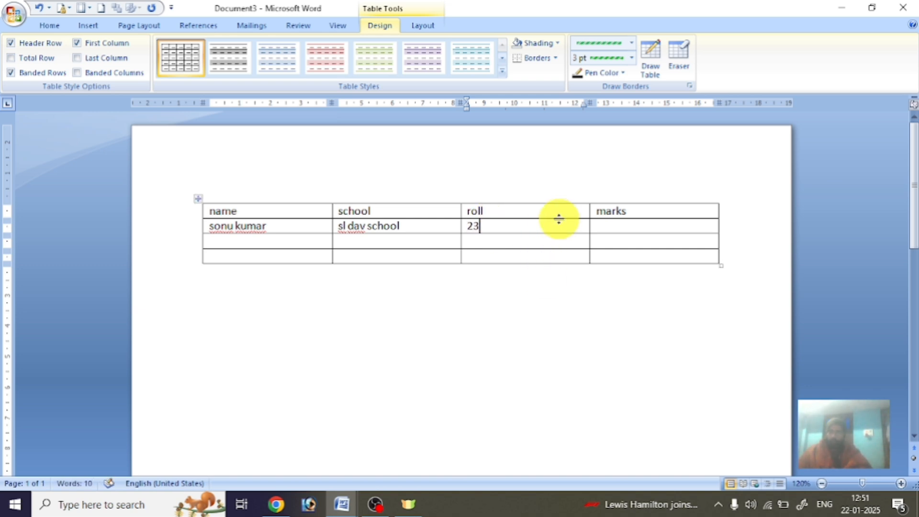
click(615, 227)
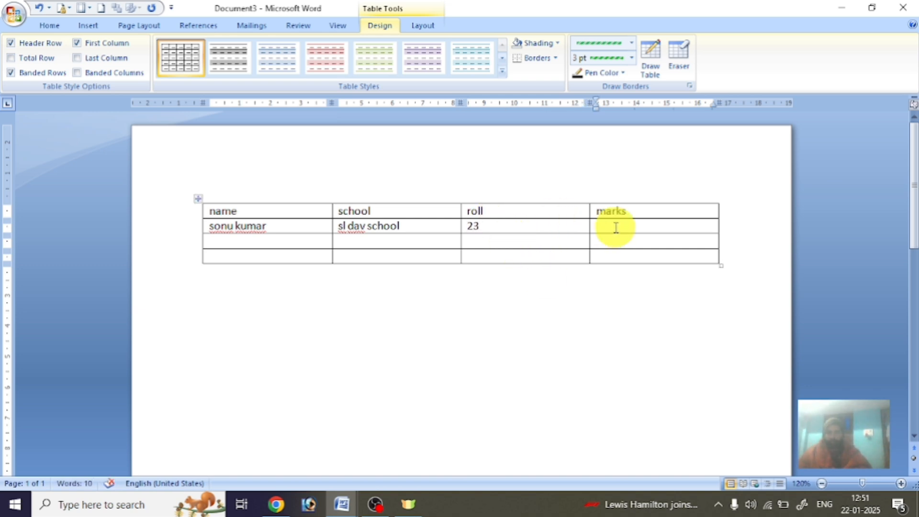
text(2)
key(BackSpace)
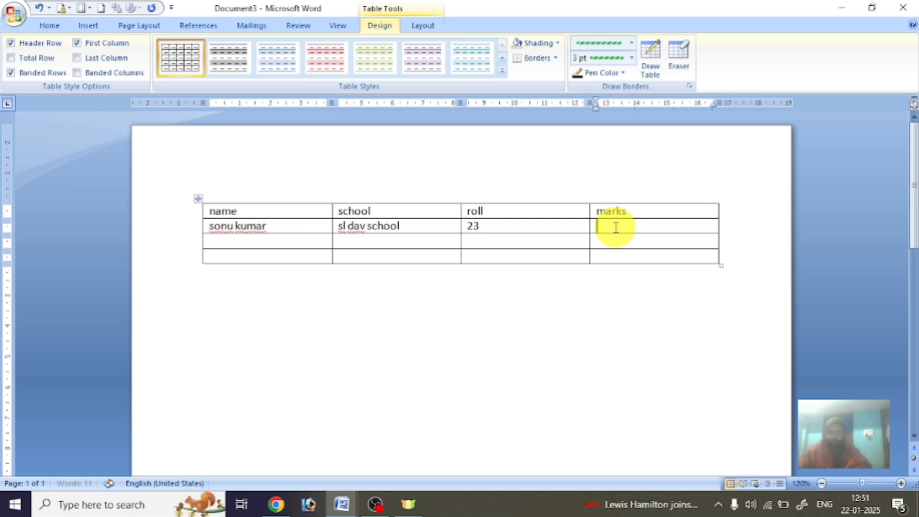
text(60)
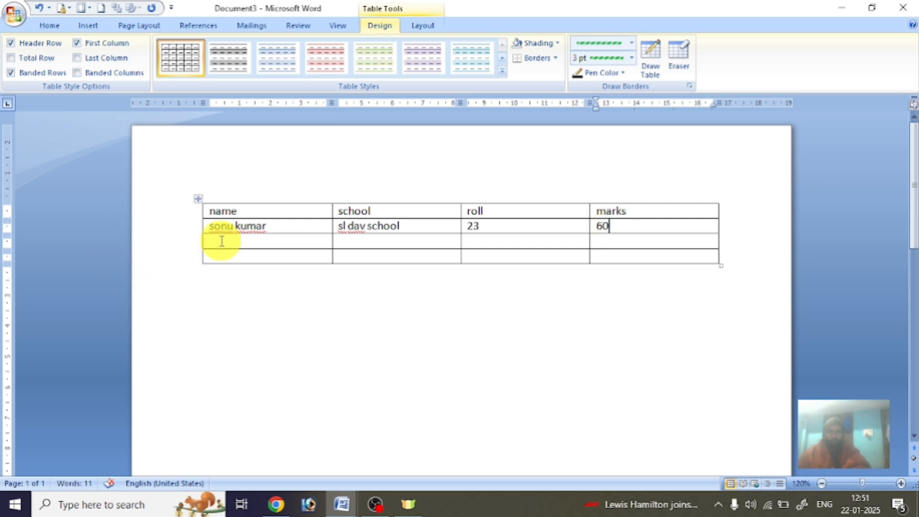
Type the next student's name in row 3 and select 'sl dav school' in row 2.
click(222, 239)
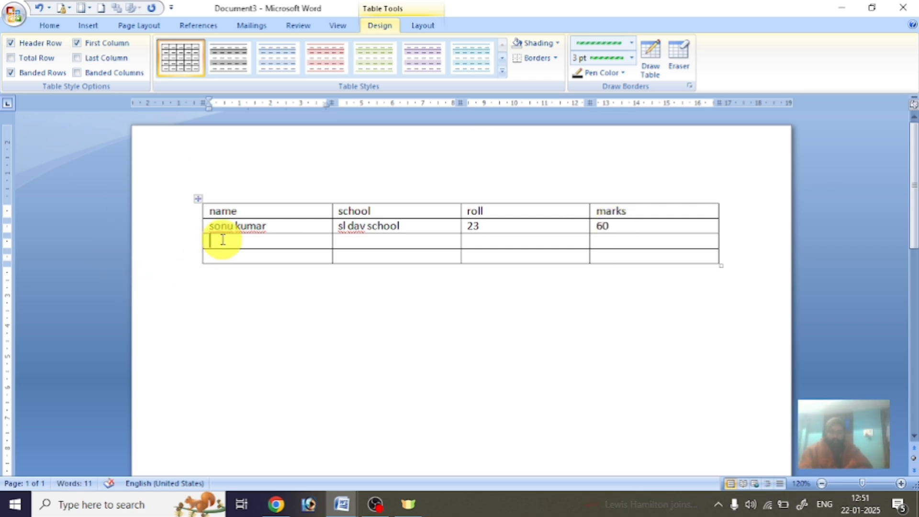
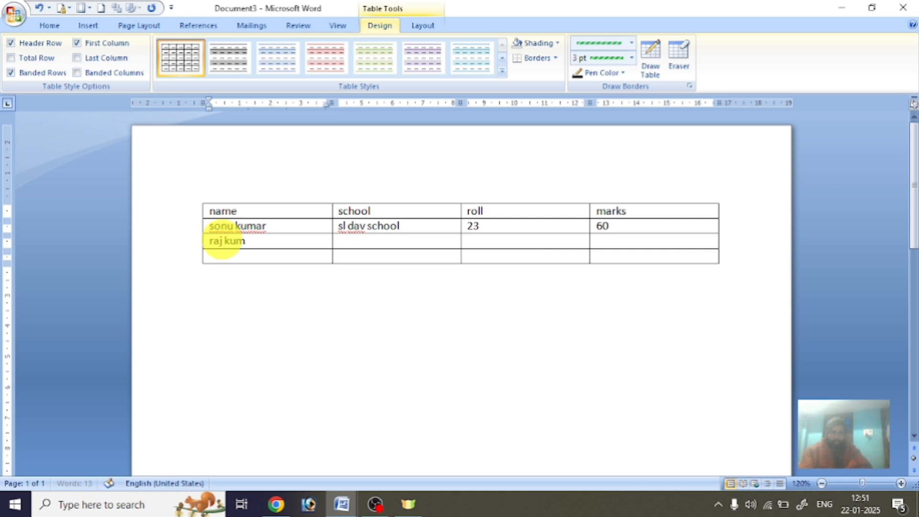
click(351, 247)
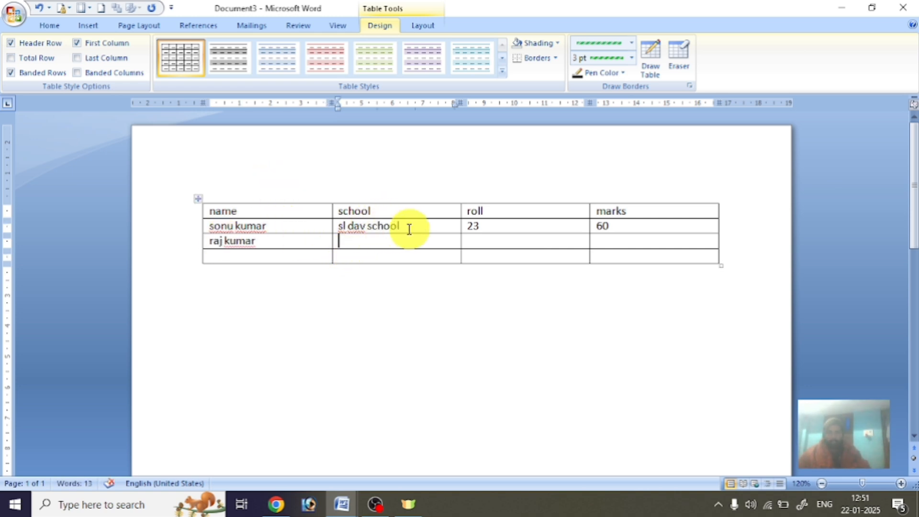
drag(400, 226, 342, 224)
key(ctrl+c)
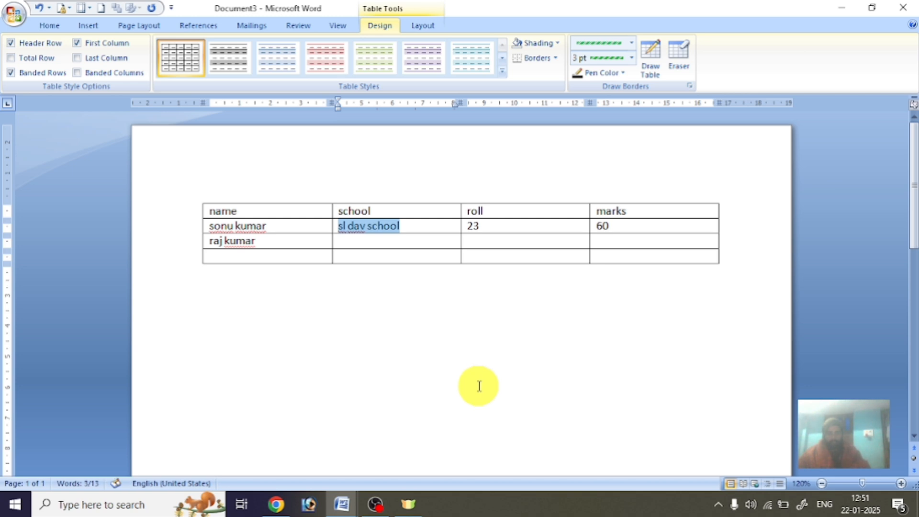
Paste sl dav school into row 3, then enter its roll number and marks 50.
key(Delete)
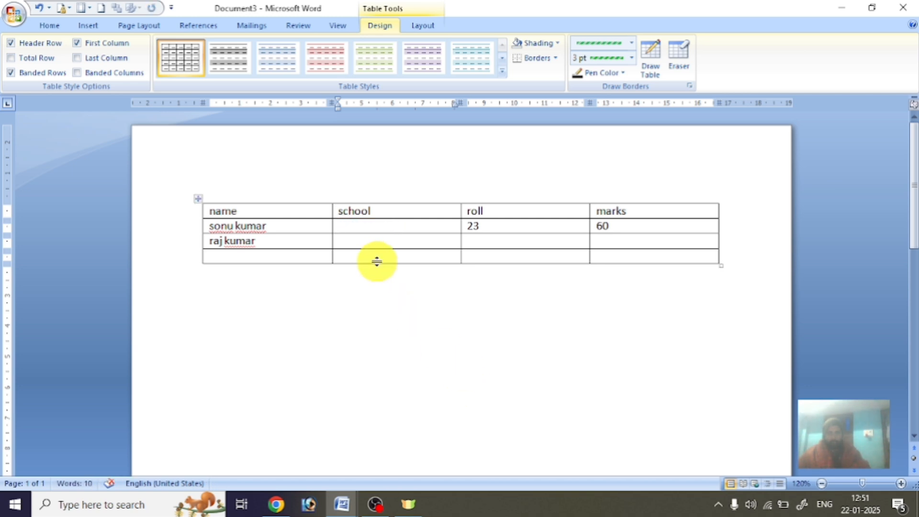
key(ctrl+v)
click(372, 241)
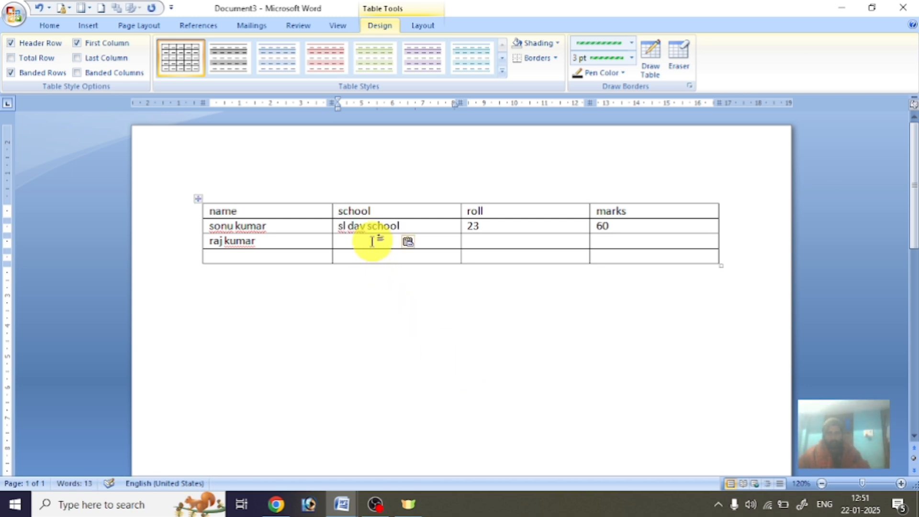
key(ctrl+v)
key(ctrl+v)
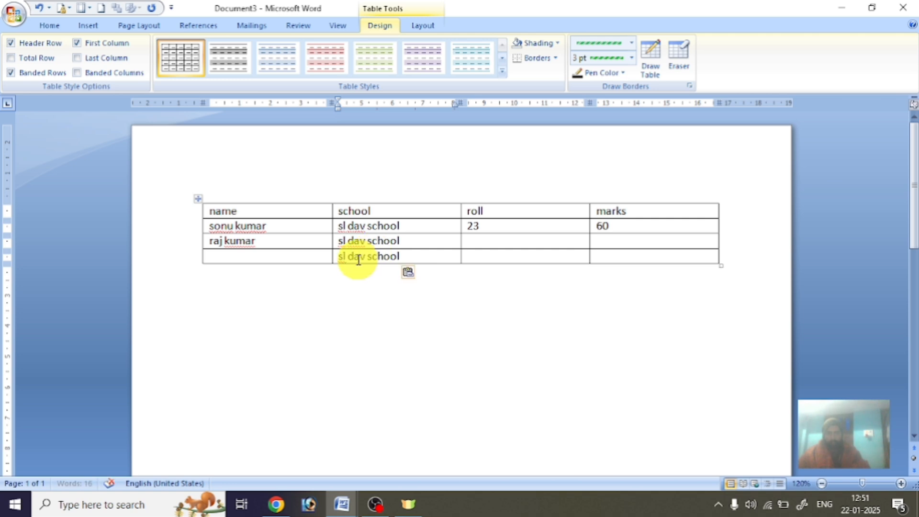
click(473, 245)
text(2)
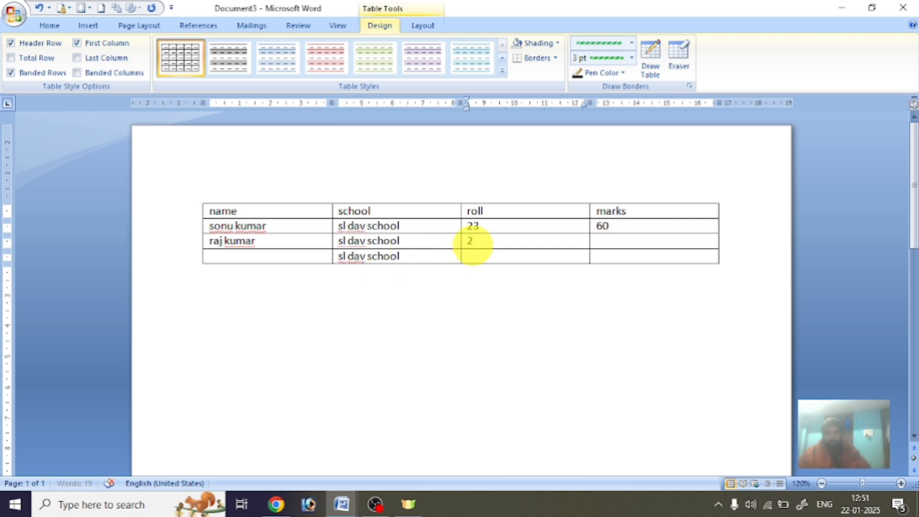
text(13)
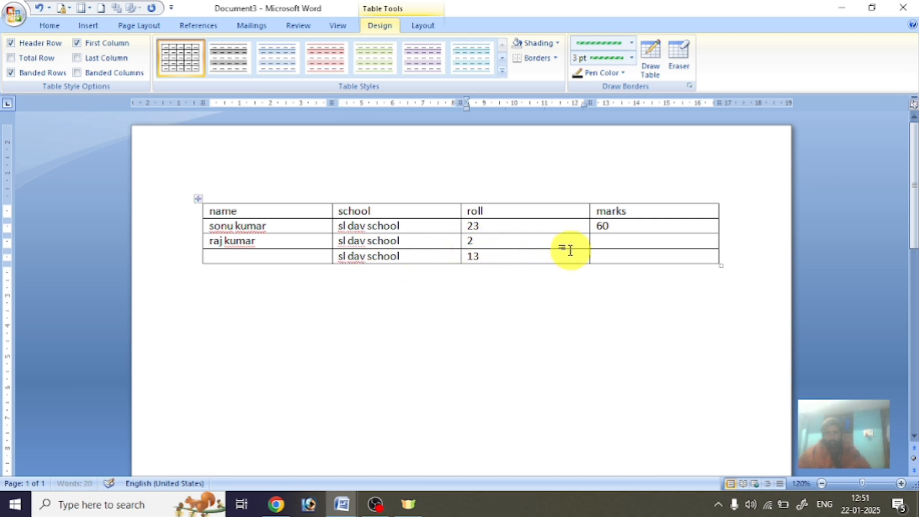
click(642, 240)
text(50)
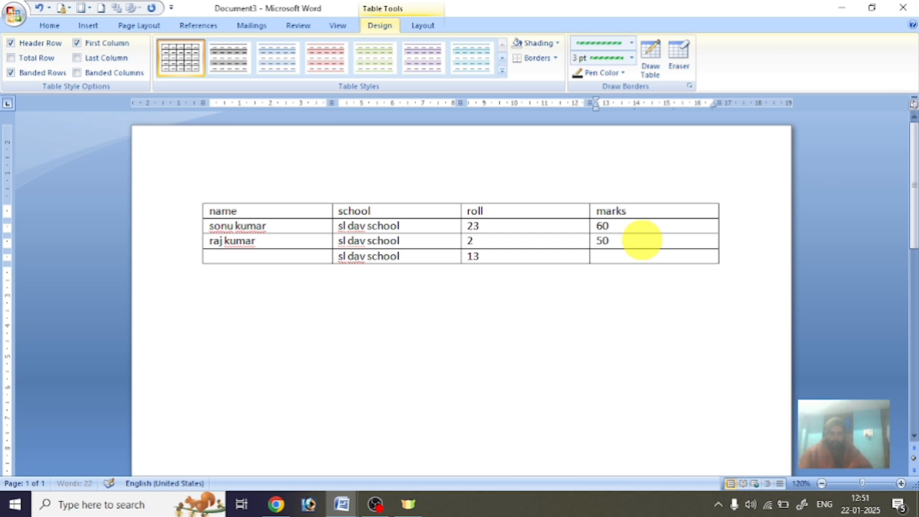
Complete the last row with marks 70 and the student's name.
key(Down)
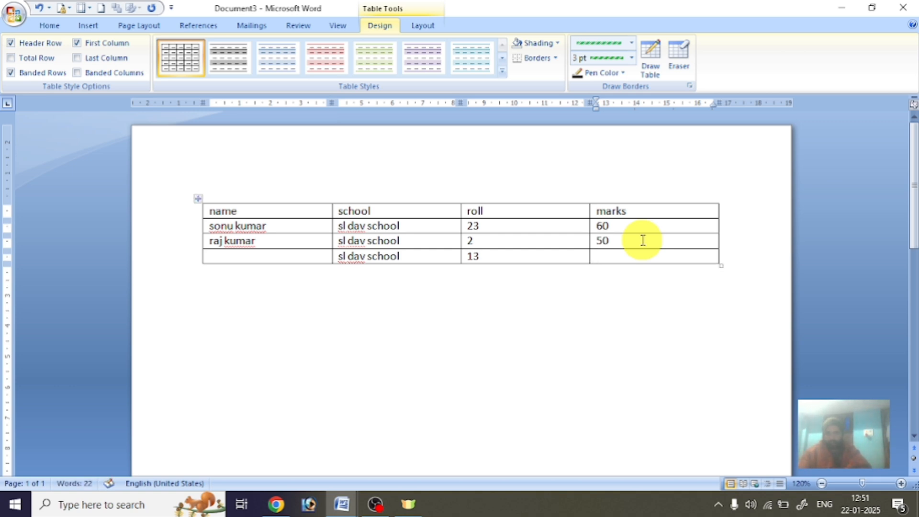
text(70)
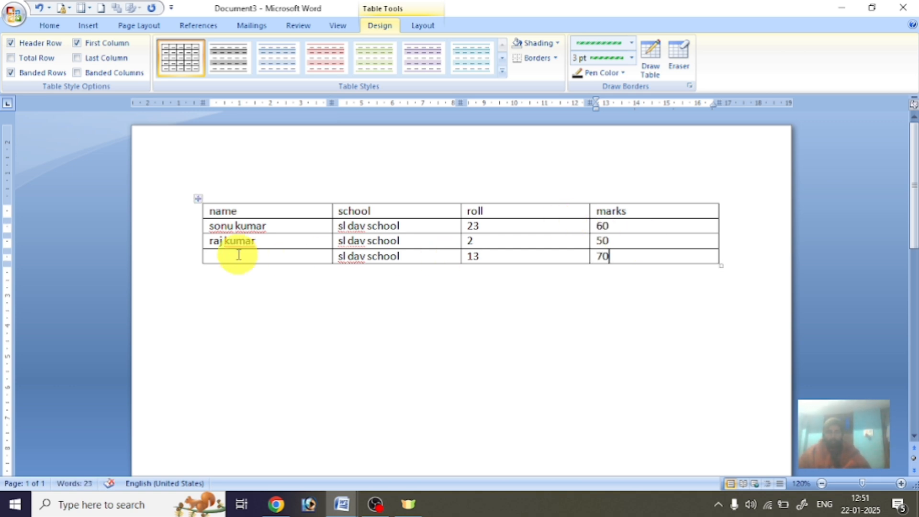
click(238, 255)
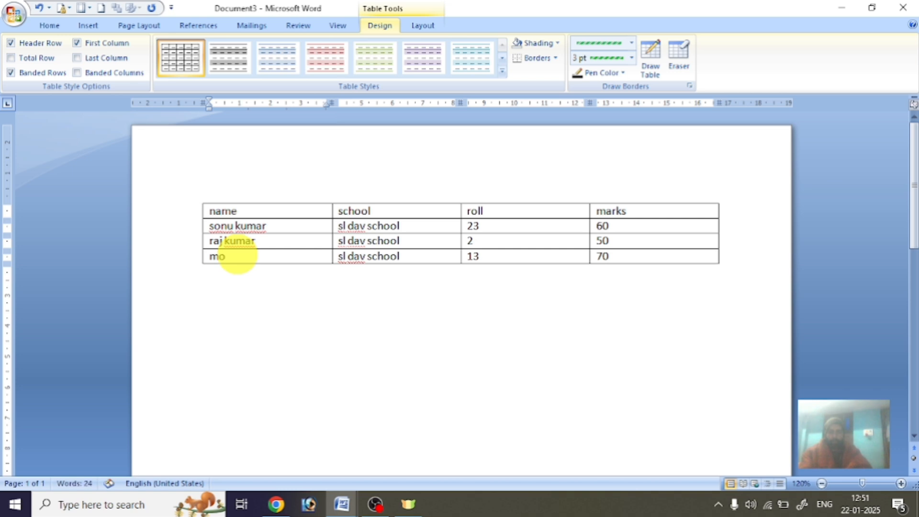
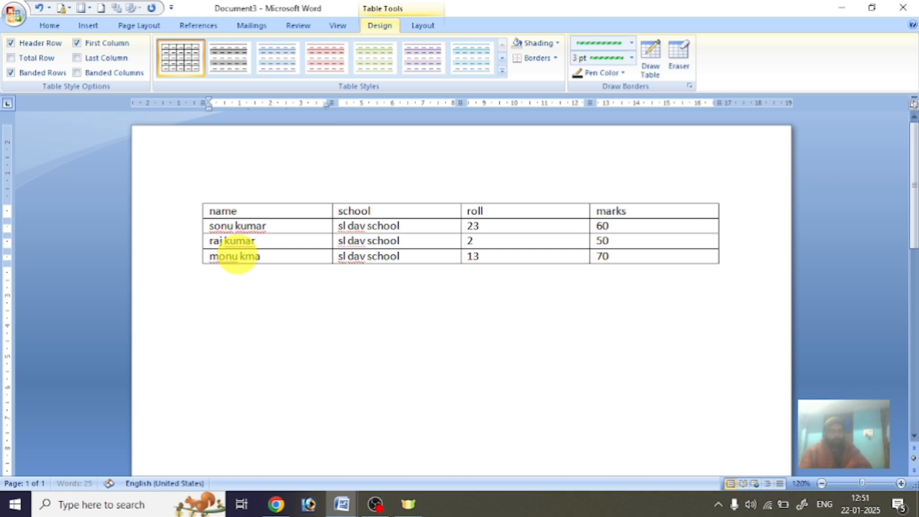
click(335, 309)
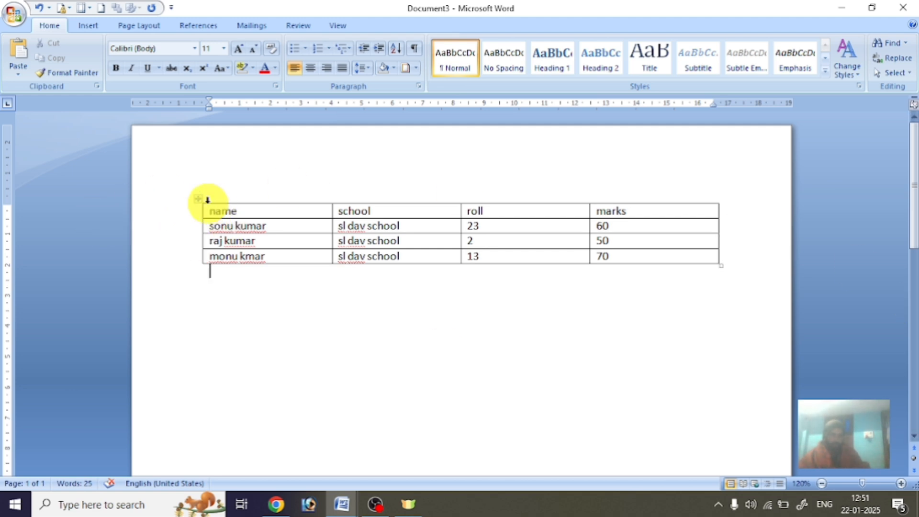
click(198, 198)
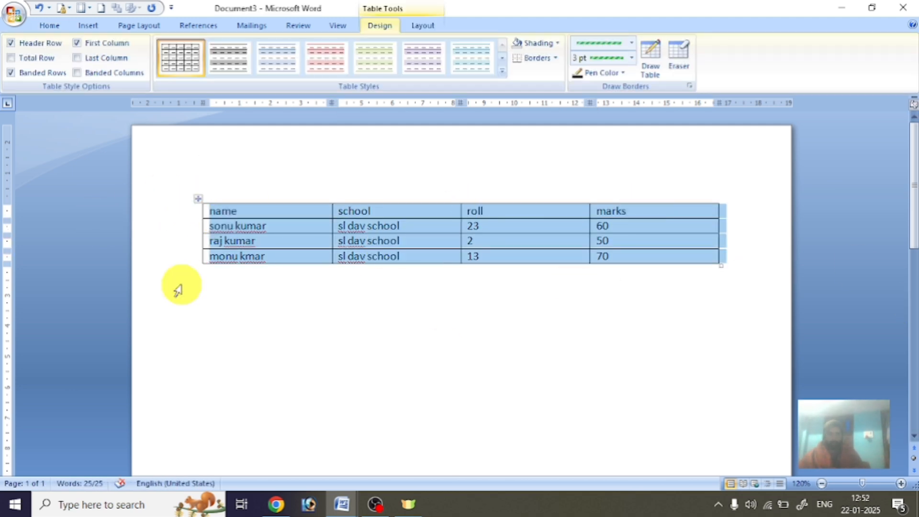
click(233, 225)
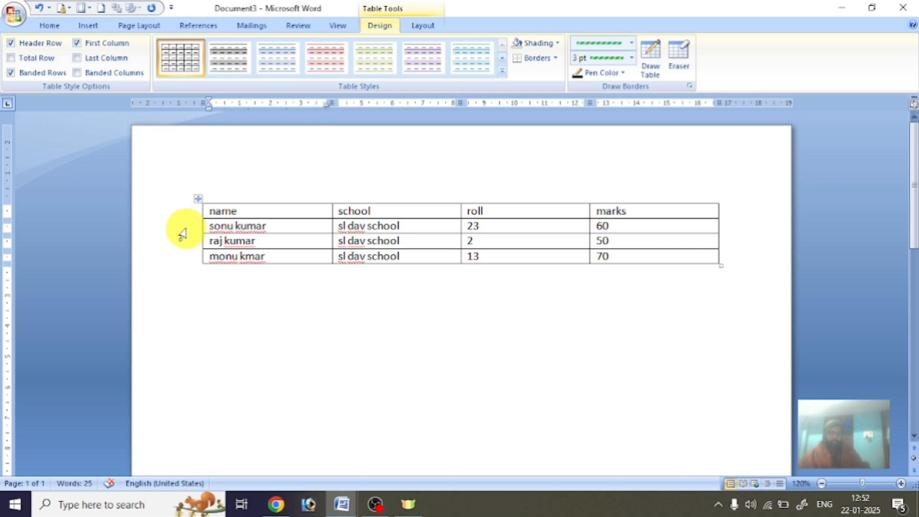
click(181, 233)
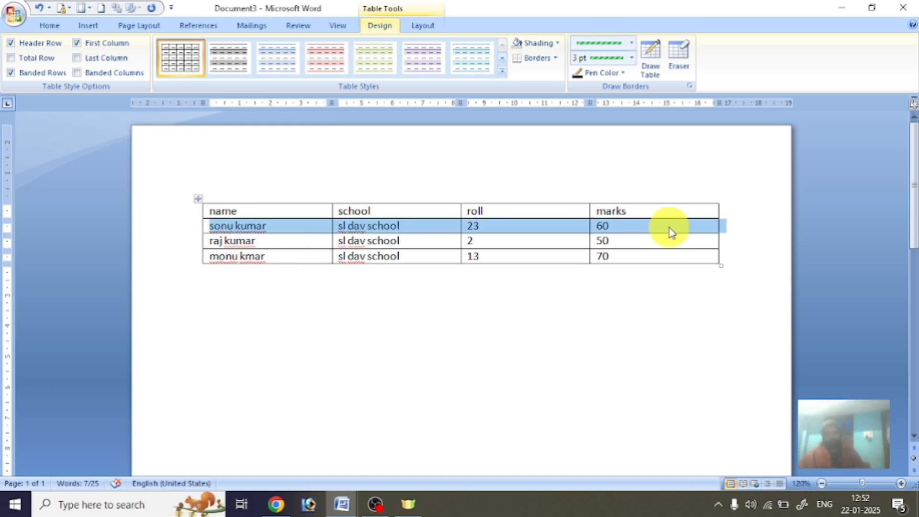
click(392, 196)
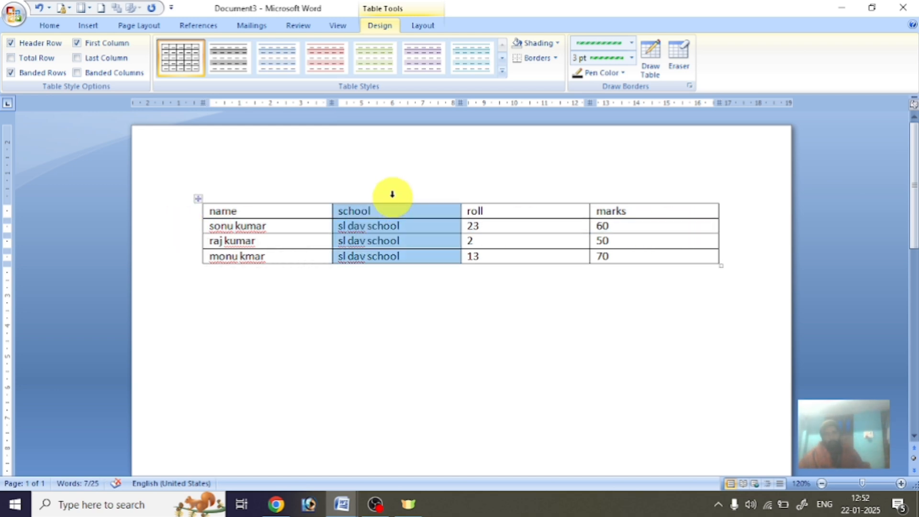
click(499, 187)
click(659, 185)
click(256, 185)
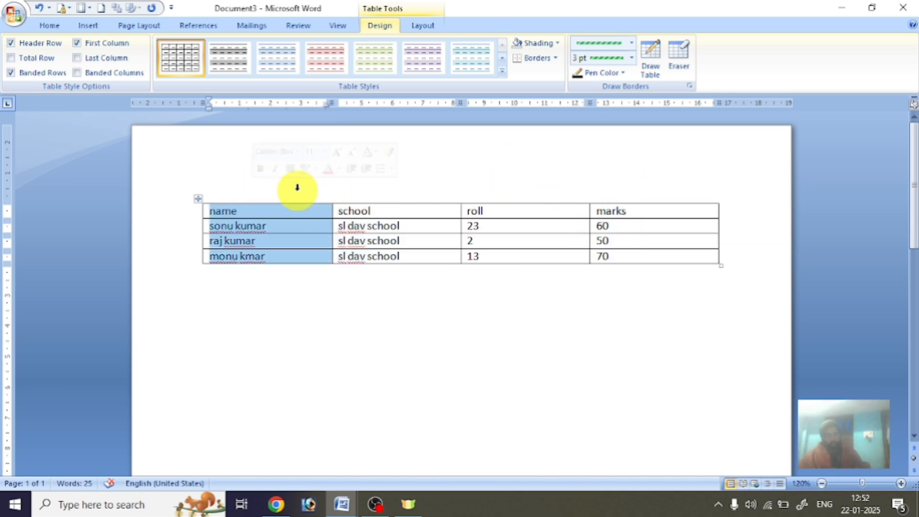
click(390, 184)
click(503, 188)
click(594, 187)
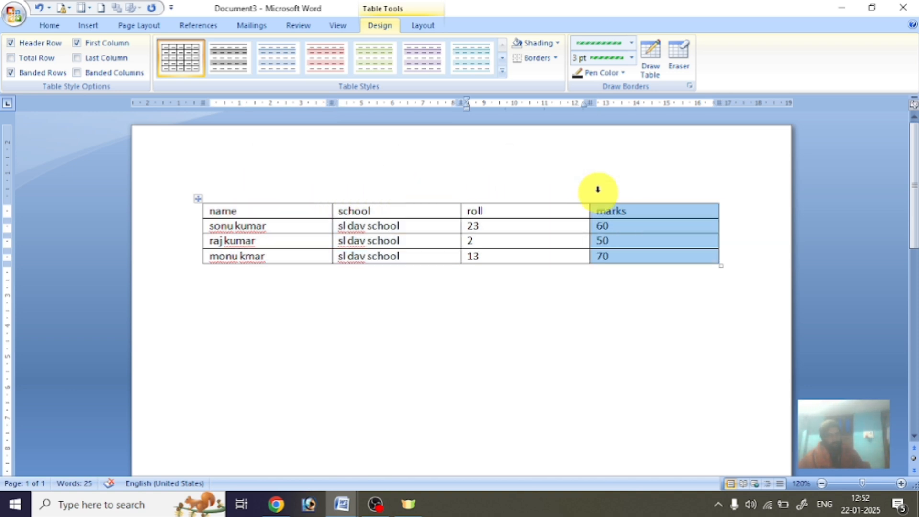
click(184, 214)
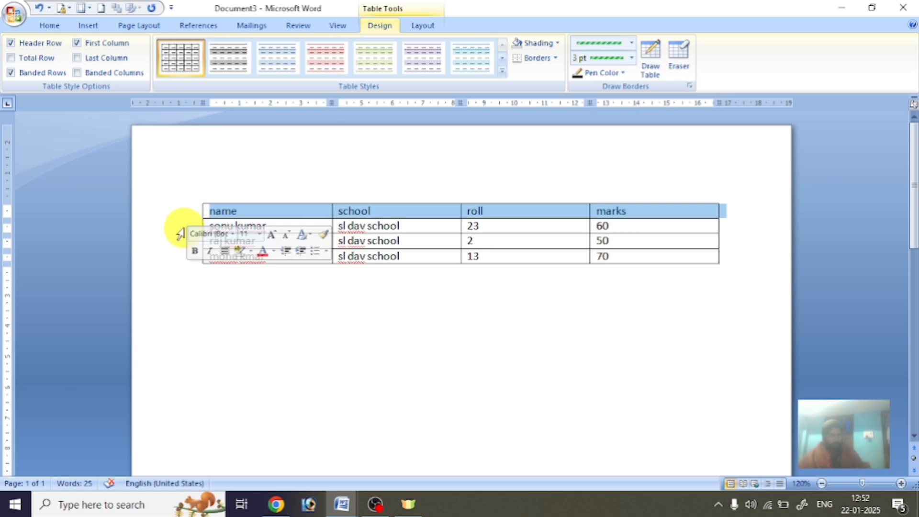
click(181, 229)
click(179, 243)
click(182, 257)
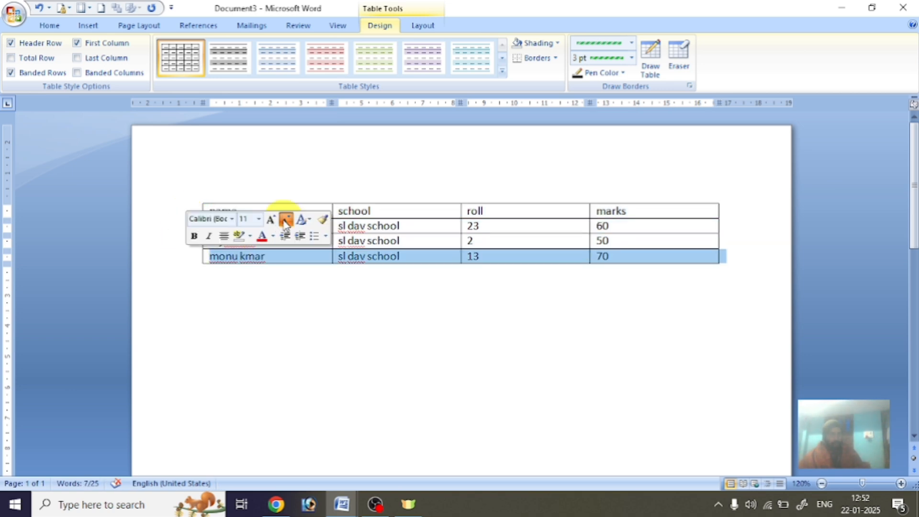
click(403, 240)
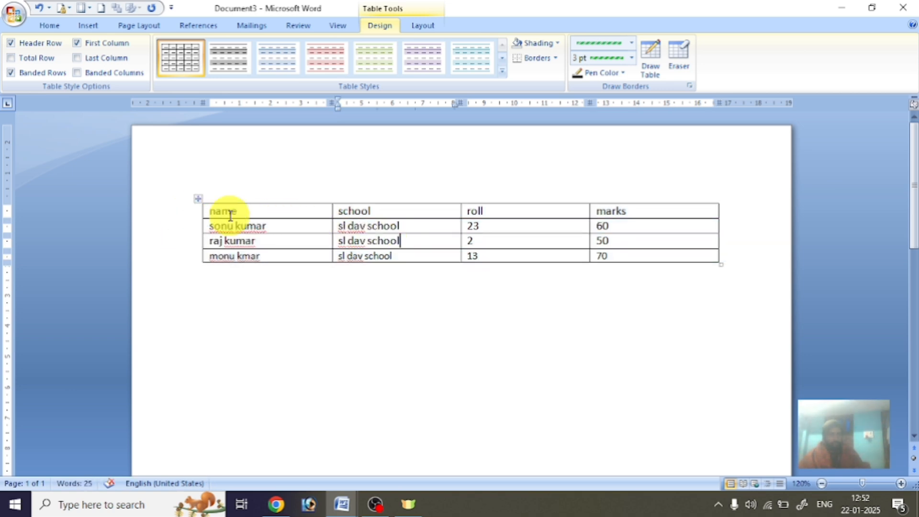
click(197, 201)
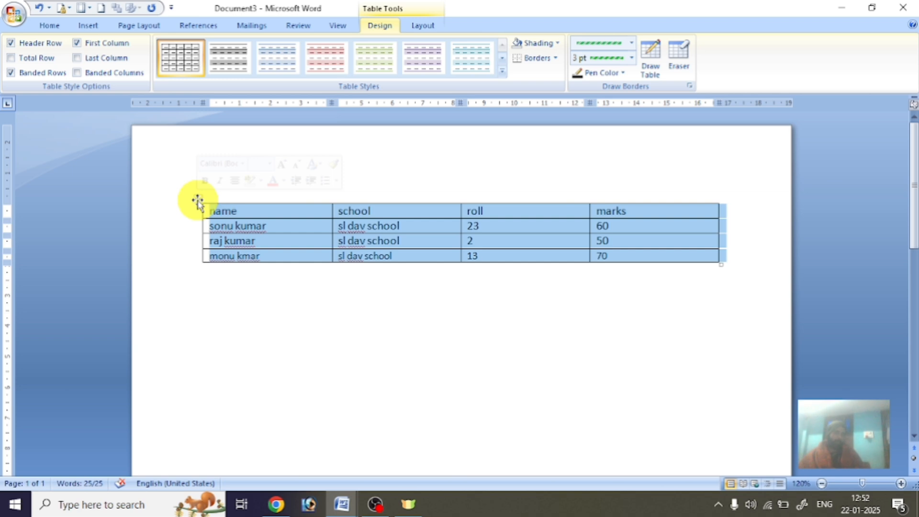
click(304, 240)
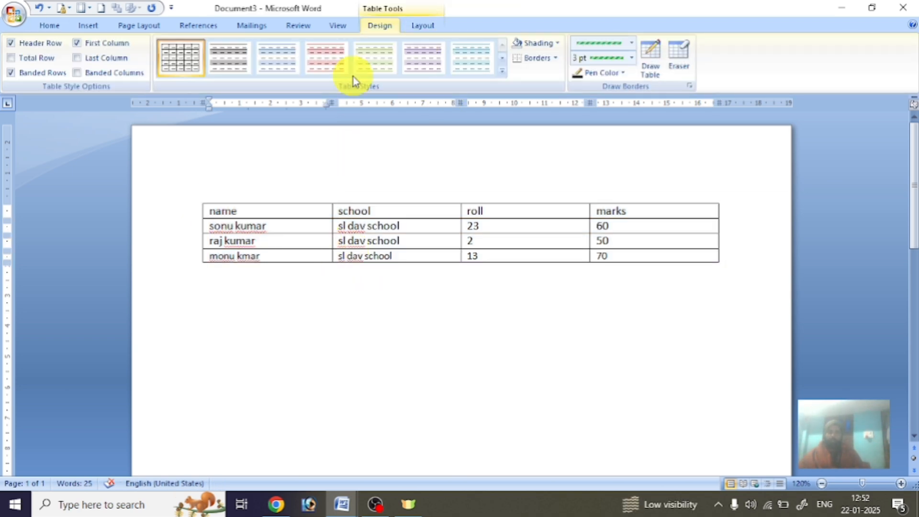
Show the Table Tools Layout tab with the caret in the last row's school cell.
click(416, 28)
click(377, 28)
click(420, 25)
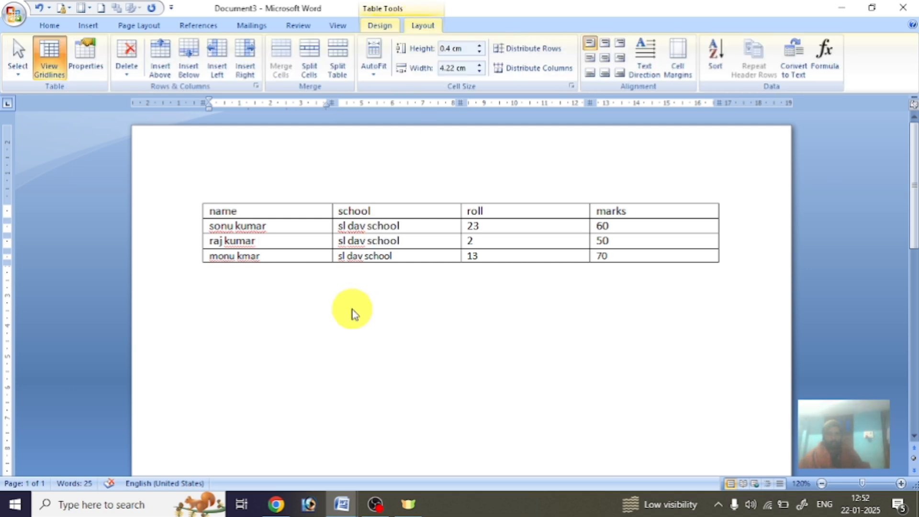
click(341, 305)
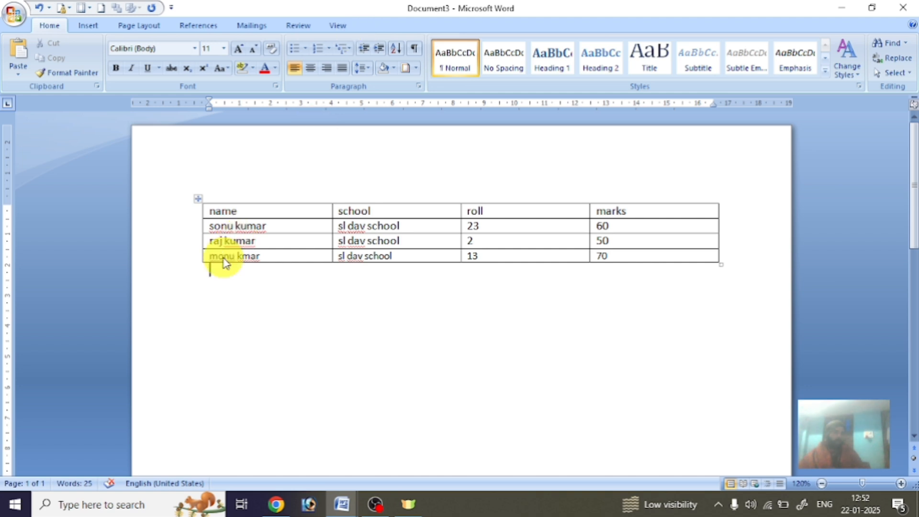
click(288, 229)
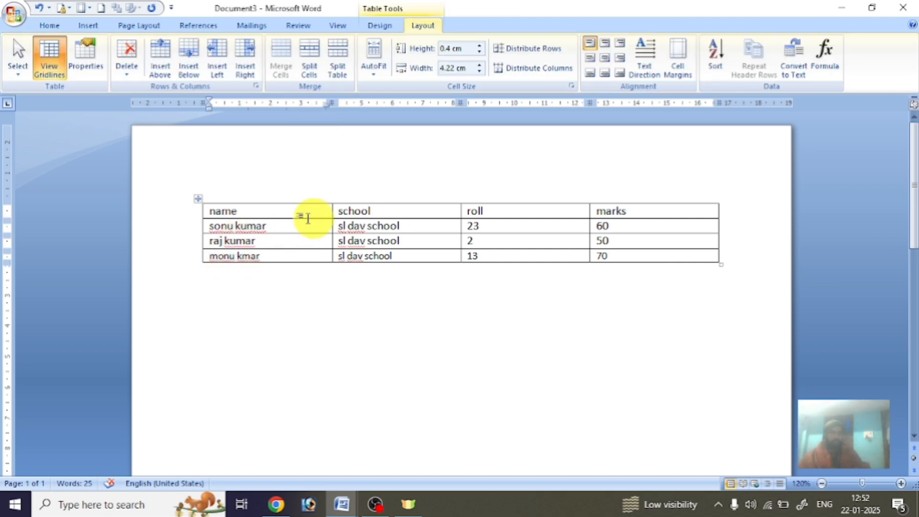
click(392, 27)
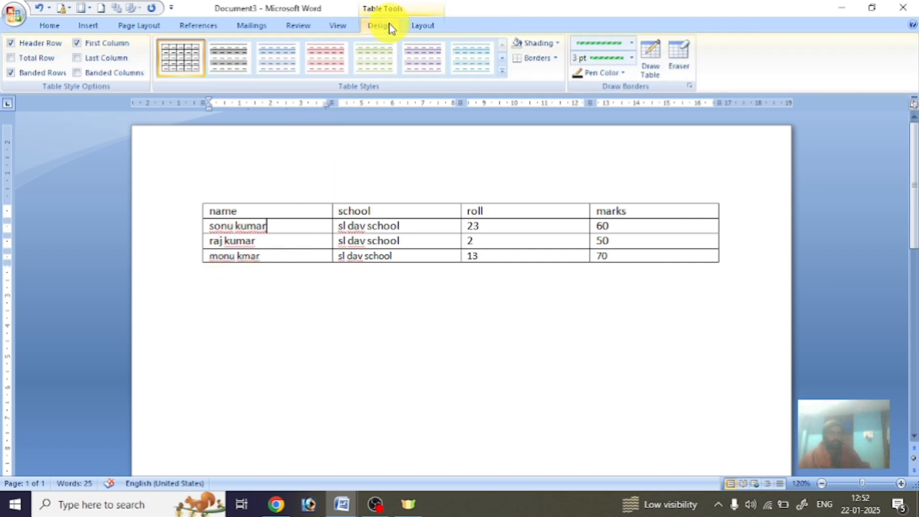
click(432, 30)
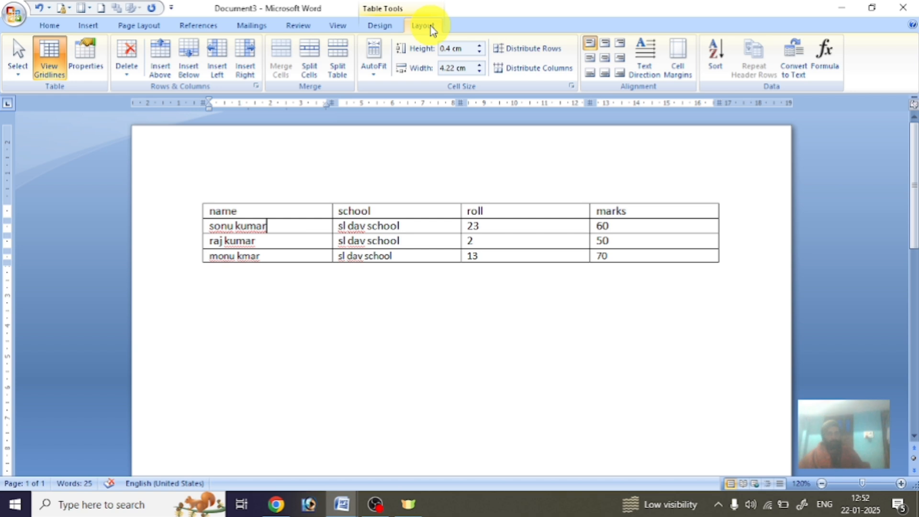
click(401, 26)
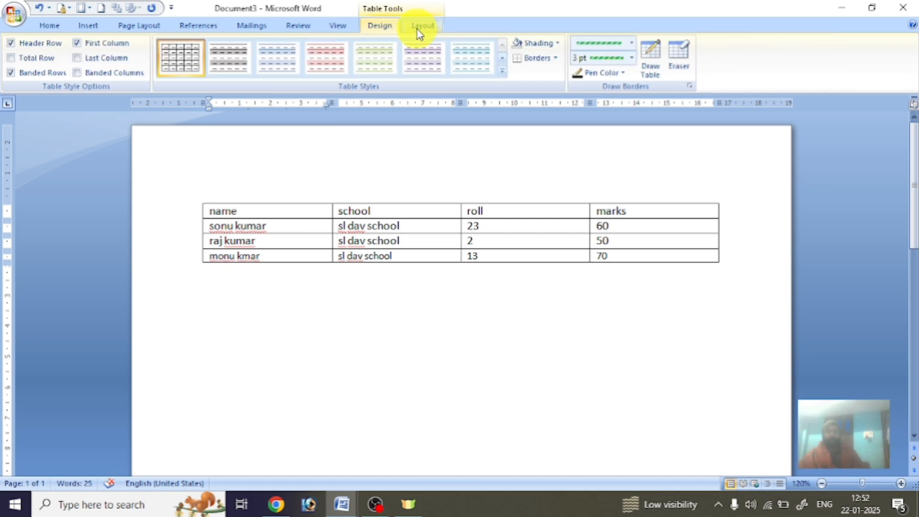
click(418, 31)
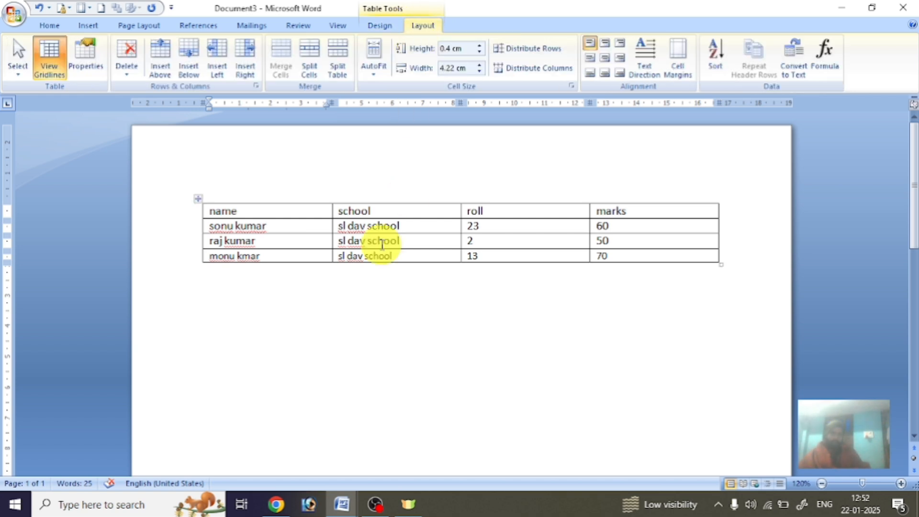
click(378, 255)
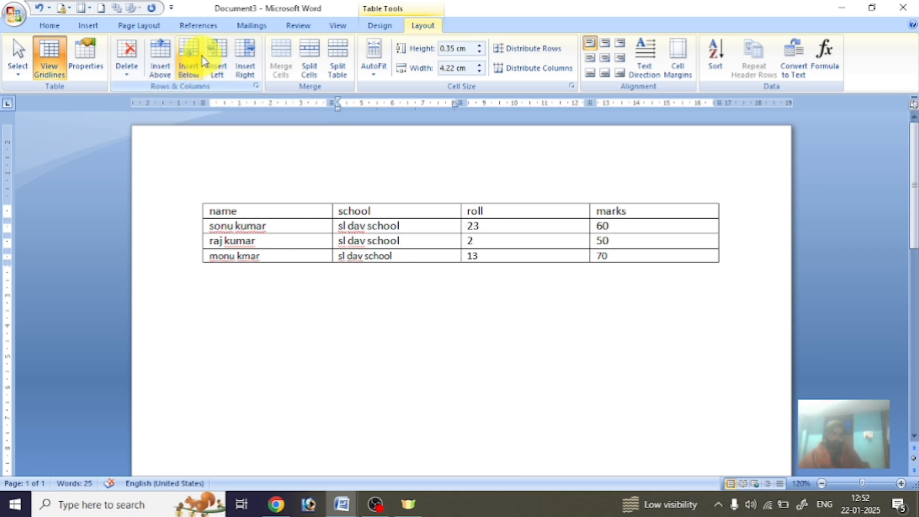
Add a new row below the table and type a student name into it.
click(192, 61)
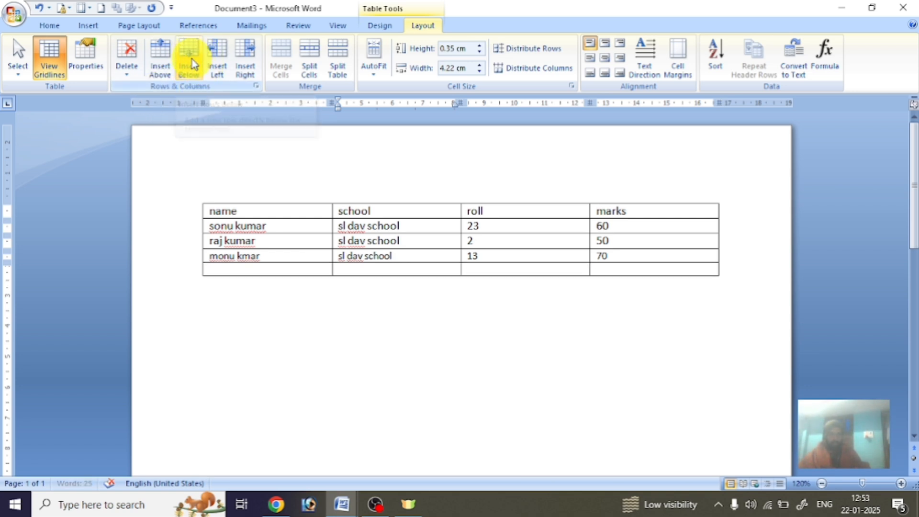
click(347, 269)
click(311, 267)
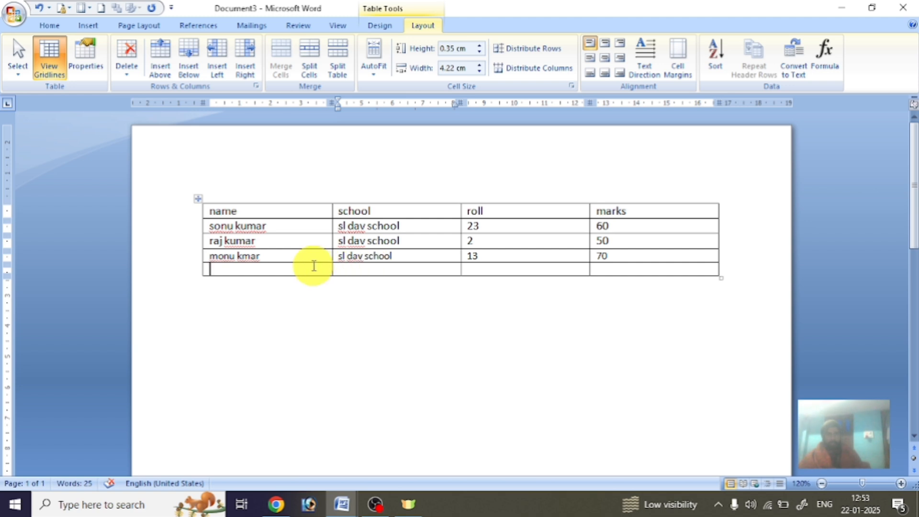
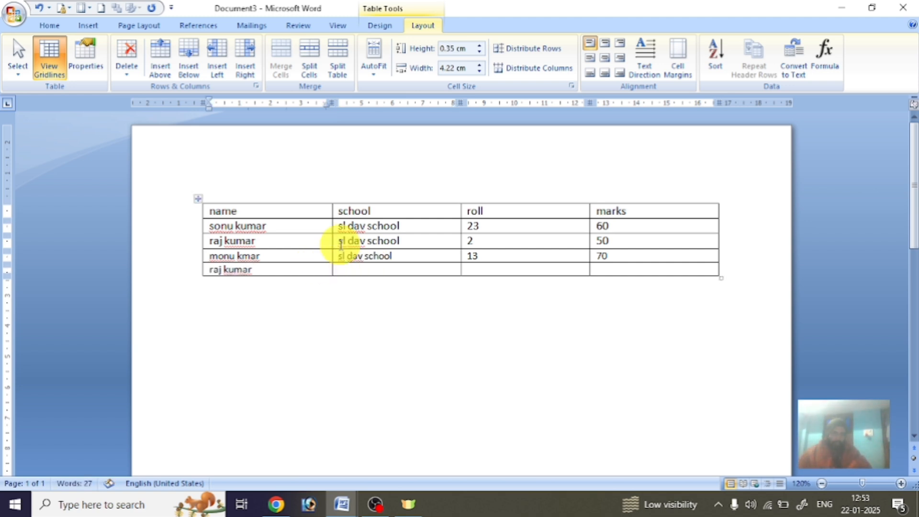
click(372, 273)
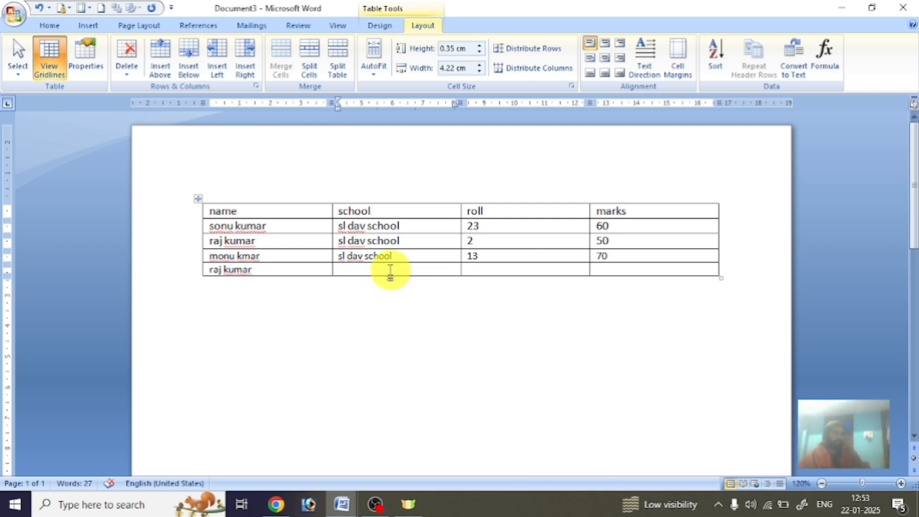
click(304, 269)
click(406, 271)
click(538, 270)
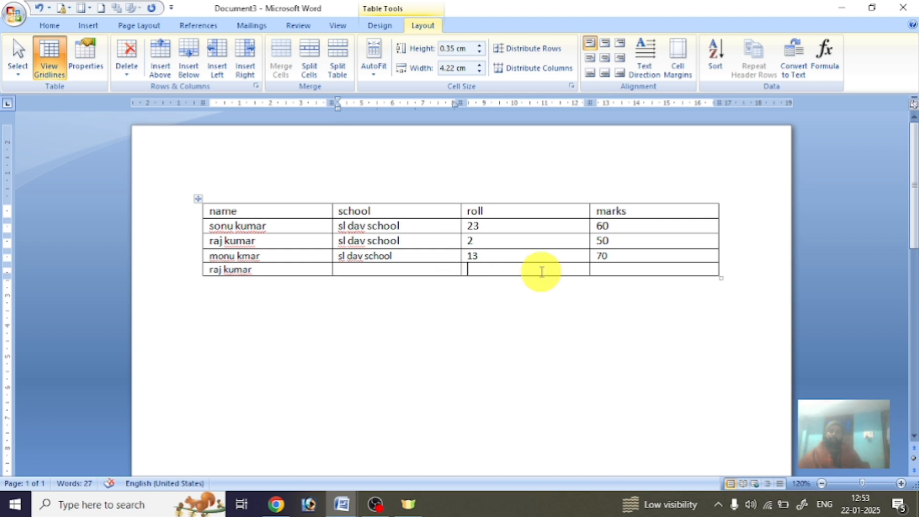
click(426, 270)
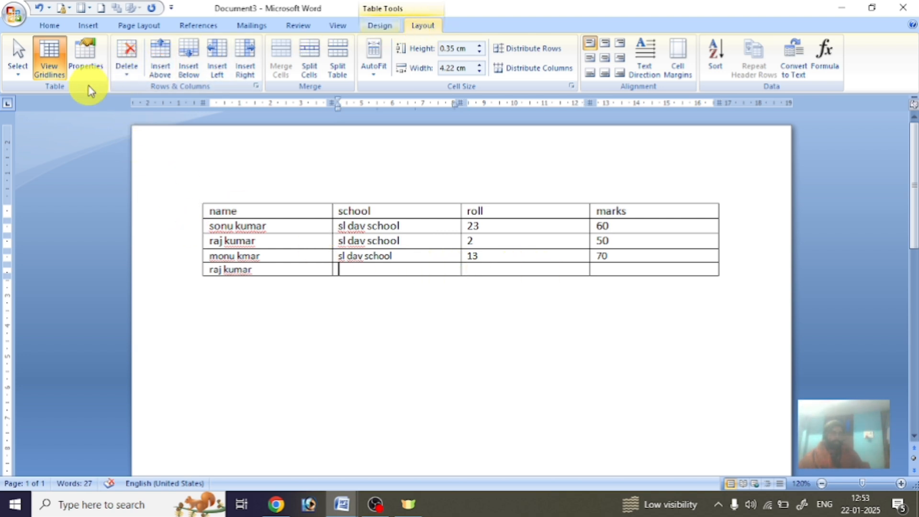
Remove that incomplete row with Delete Rows.
click(128, 76)
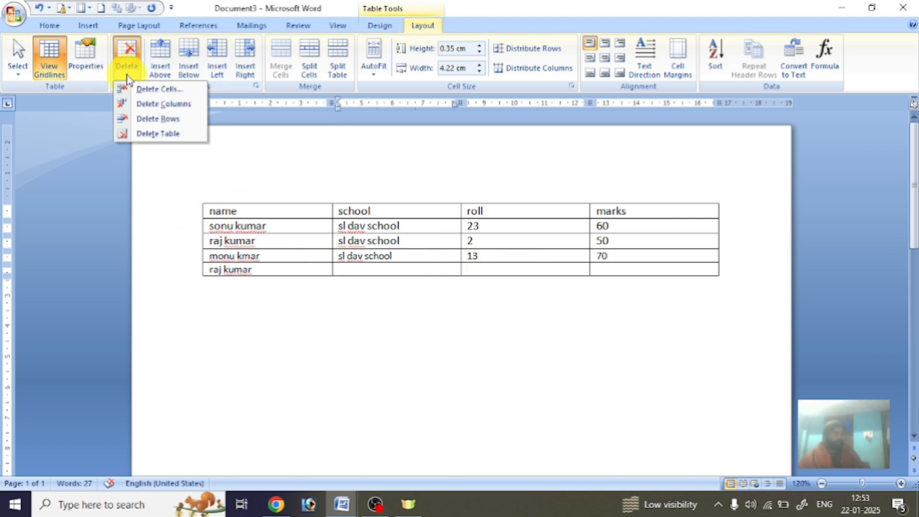
click(167, 120)
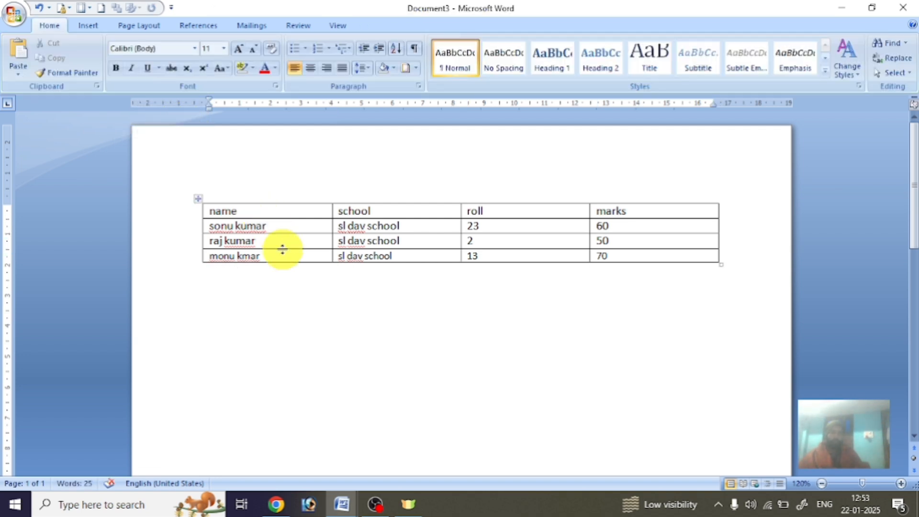
click(309, 241)
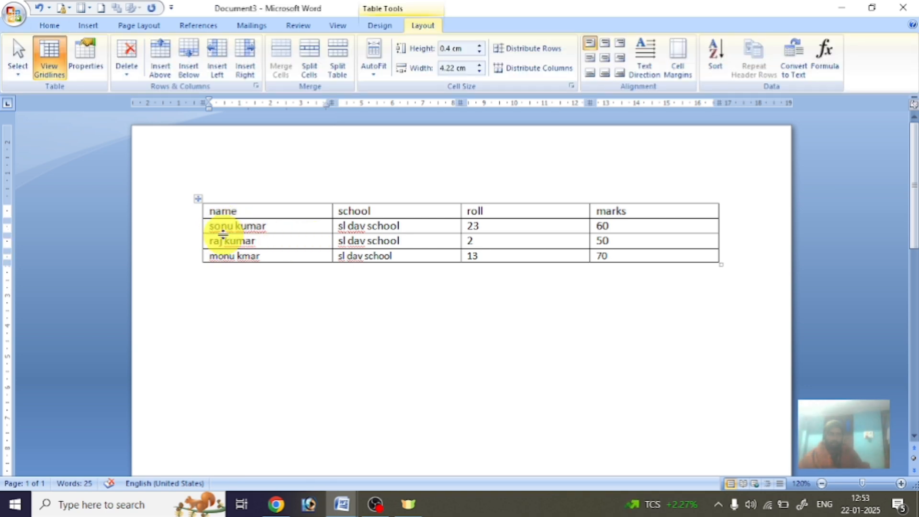
Insert a row above and enter the new student's name with sl dav school.
click(169, 59)
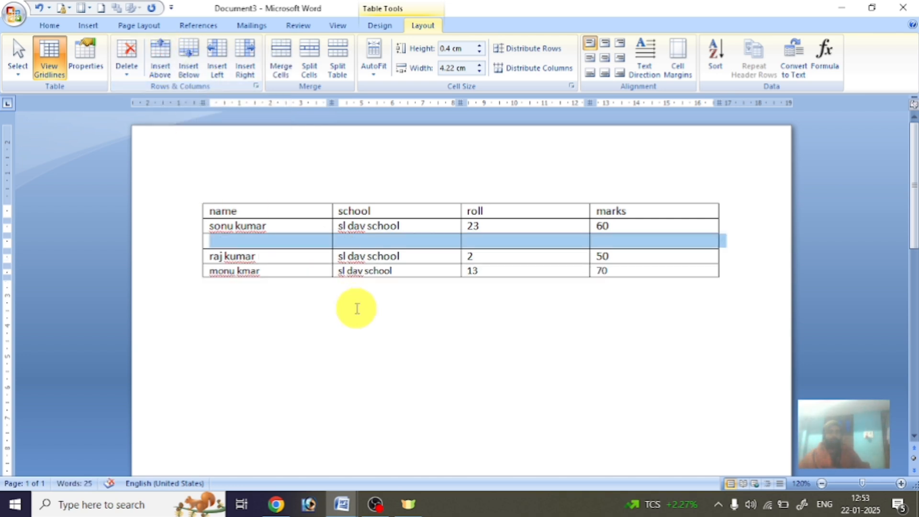
click(349, 242)
click(471, 243)
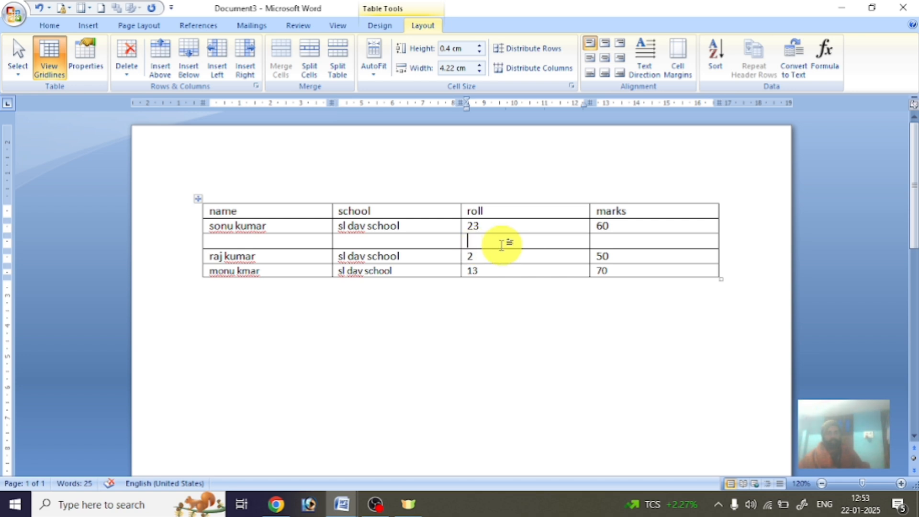
text(mohan)
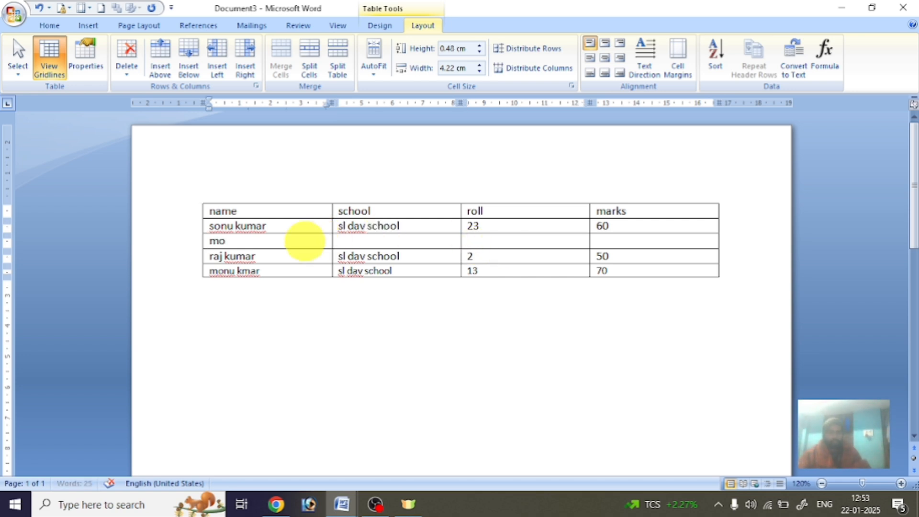
click(349, 242)
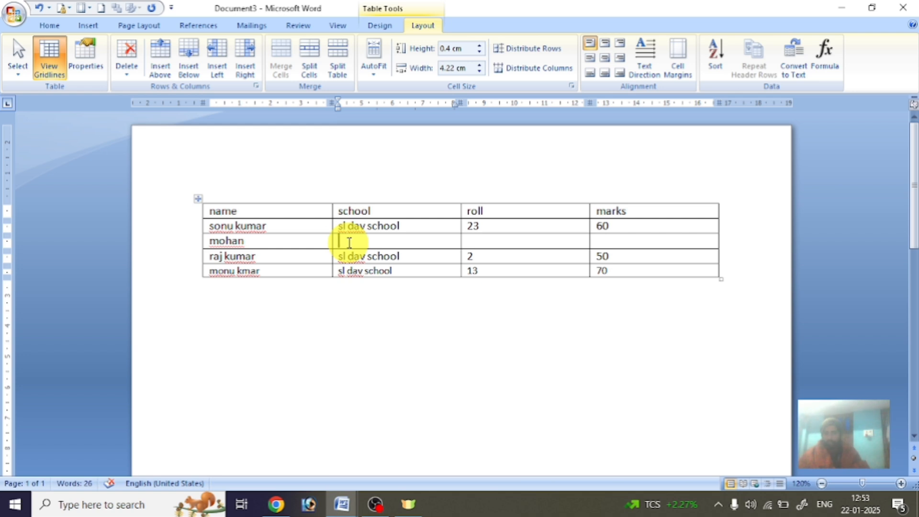
text(sl dav school)
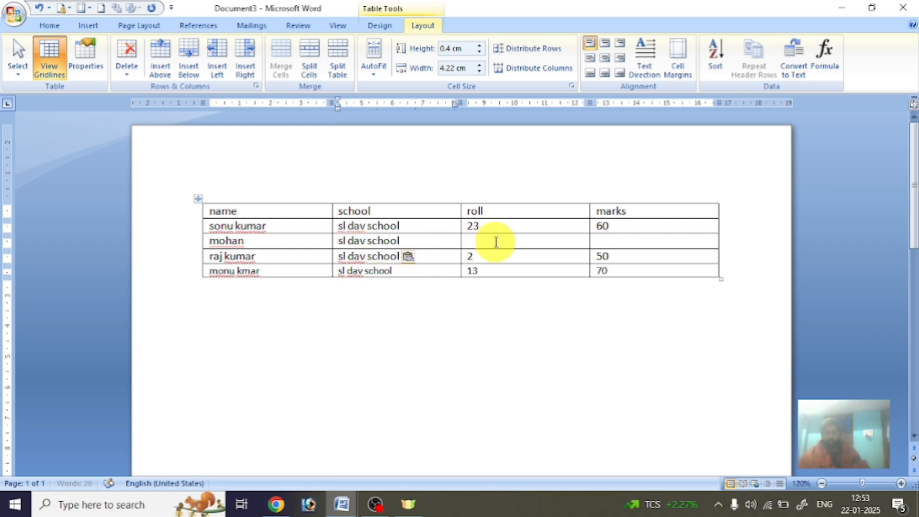
Give the new student roll 24 and marks 55.
click(496, 242)
text(24)
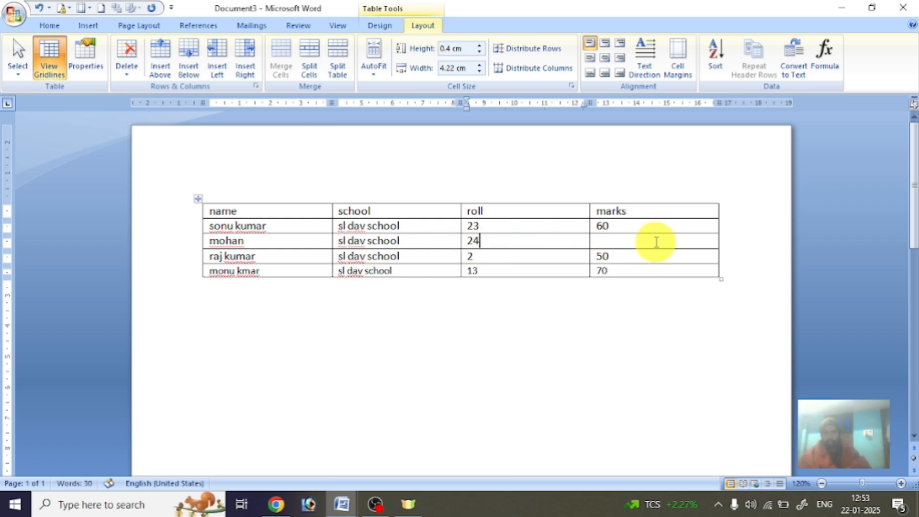
click(650, 242)
text(55)
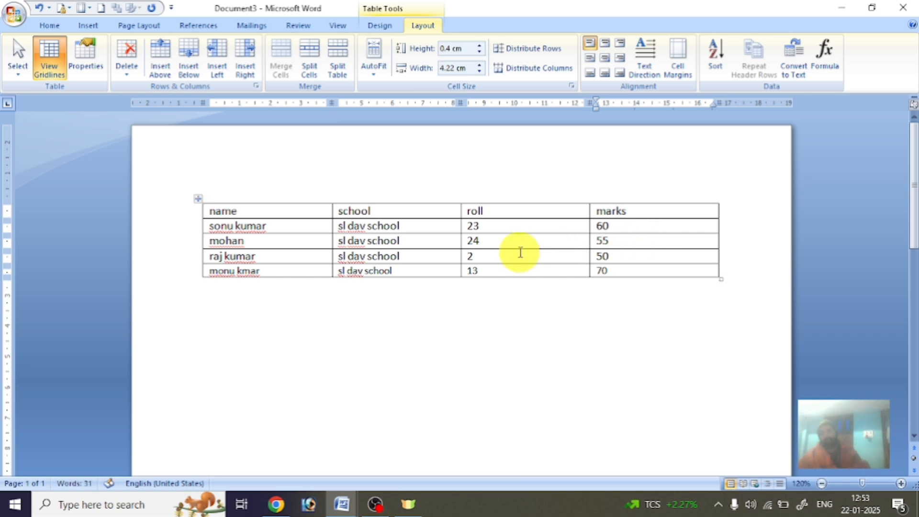
click(519, 252)
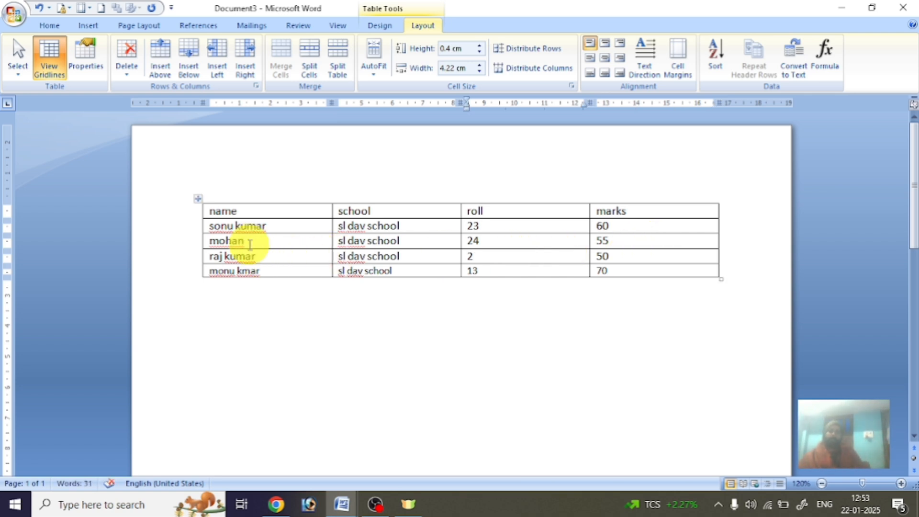
click(285, 226)
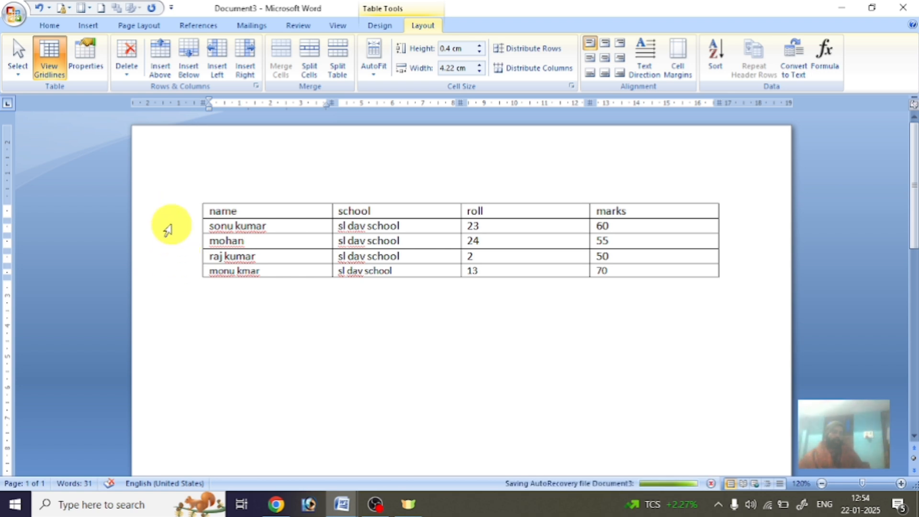
click(262, 242)
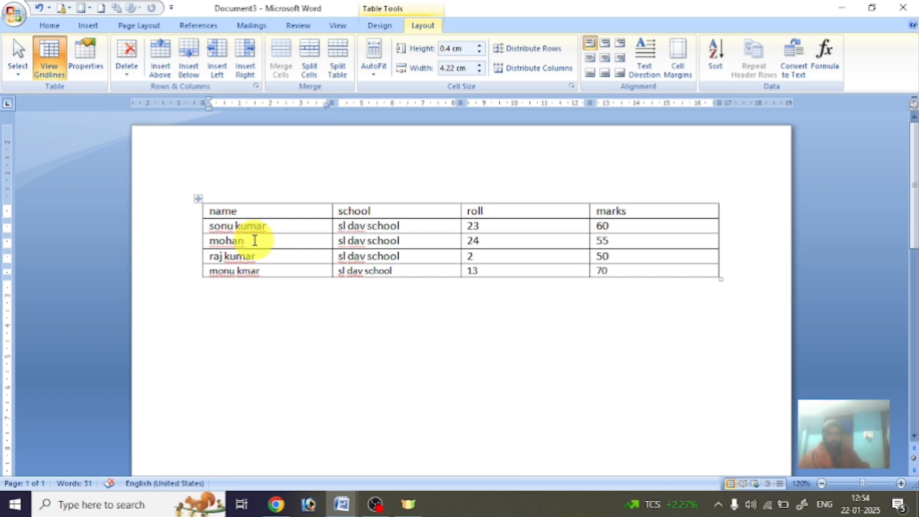
Insert a column left of name headed 'sr no' and number the students 1 to 4.
click(217, 53)
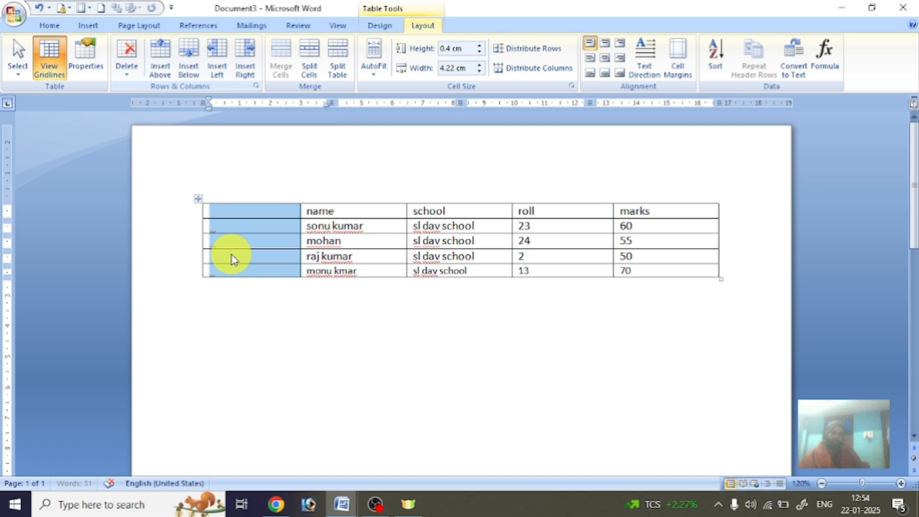
click(250, 221)
click(249, 213)
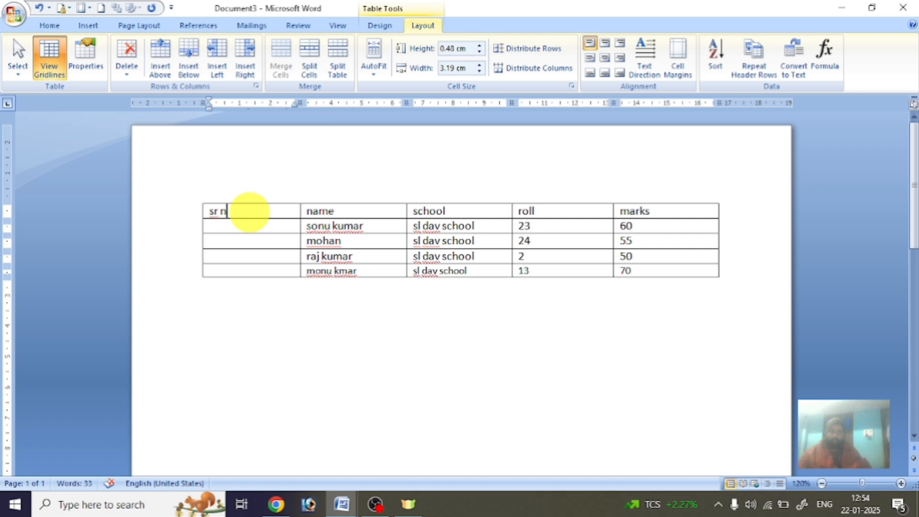
text(sr no)
click(246, 224)
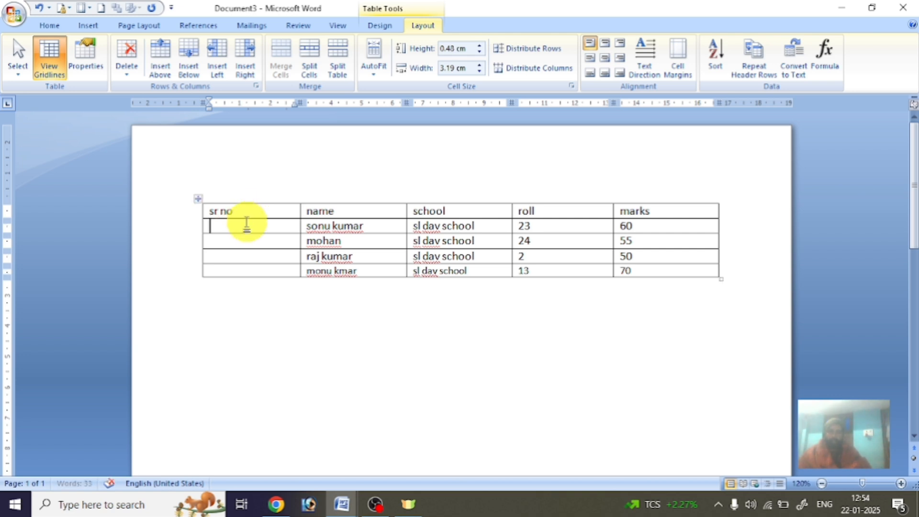
click(245, 241)
text(2)
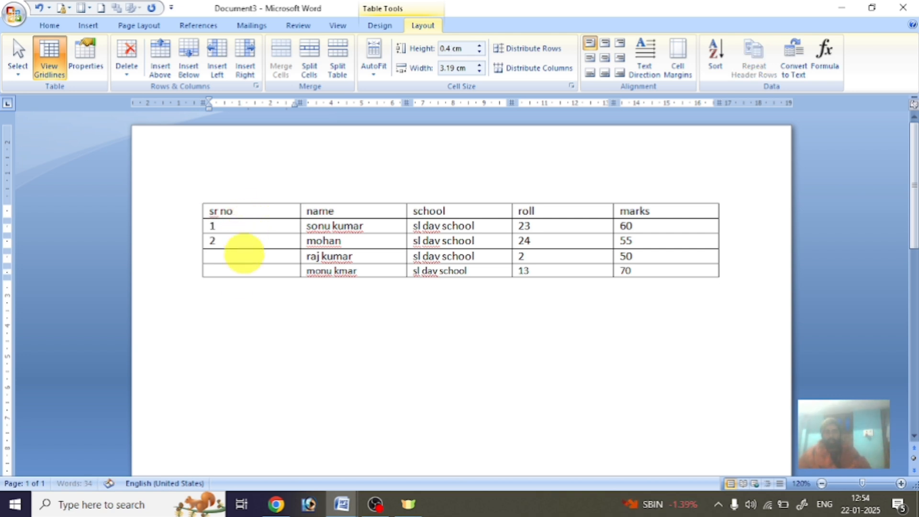
text(3)
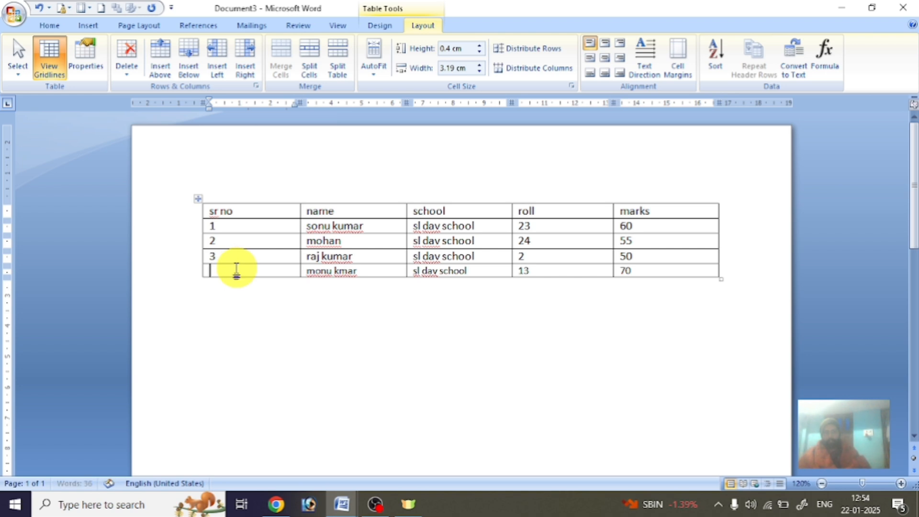
text(4)
click(338, 256)
click(263, 236)
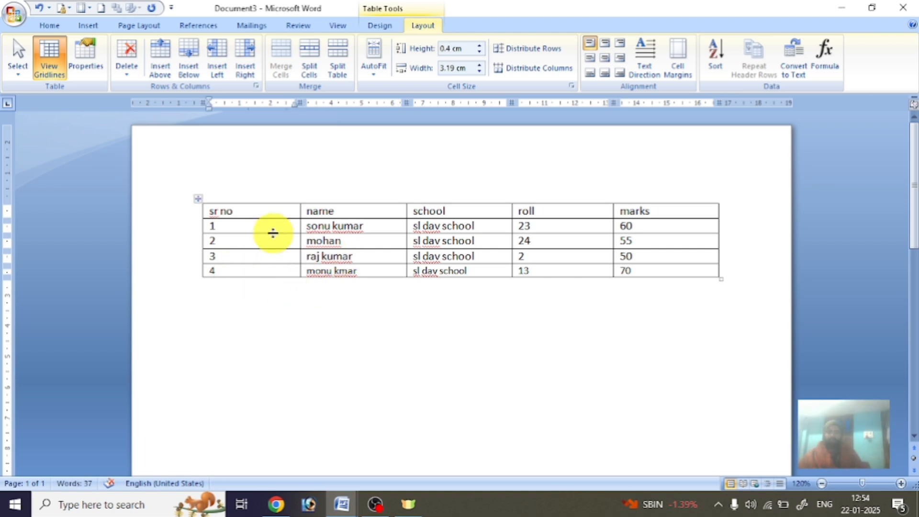
click(344, 239)
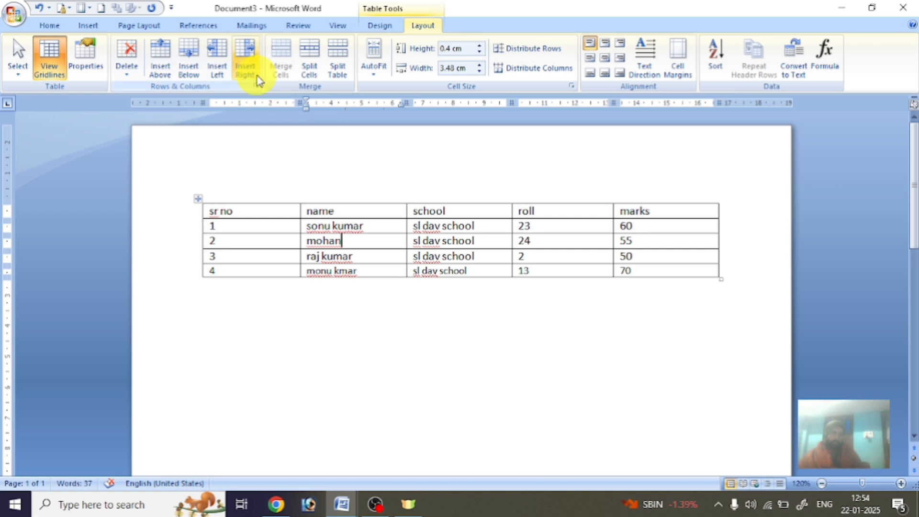
Insert a column right of name headed 's/0', then delete it with Delete Columns.
click(247, 67)
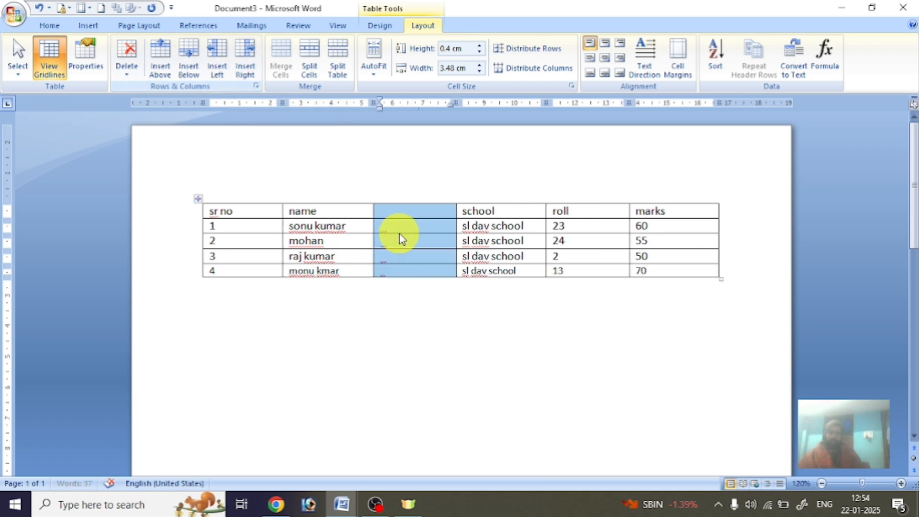
click(403, 252)
click(407, 203)
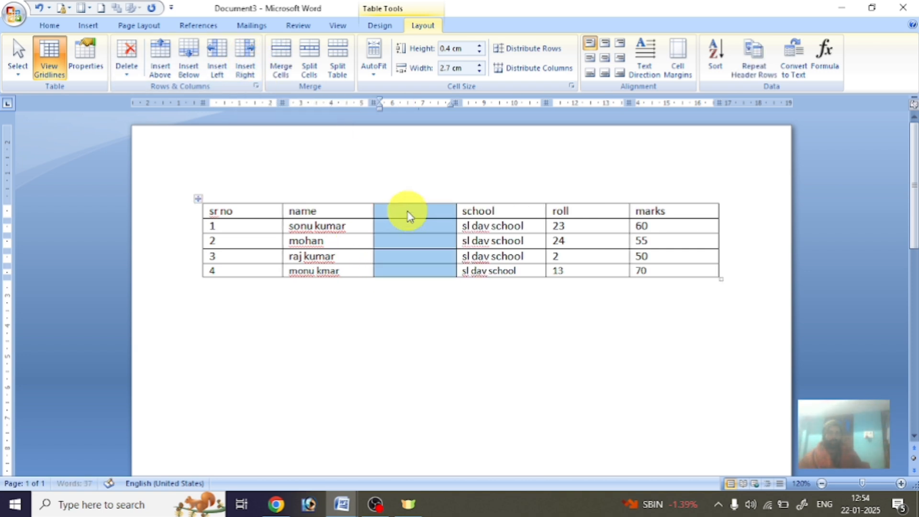
click(407, 214)
text(s/0)
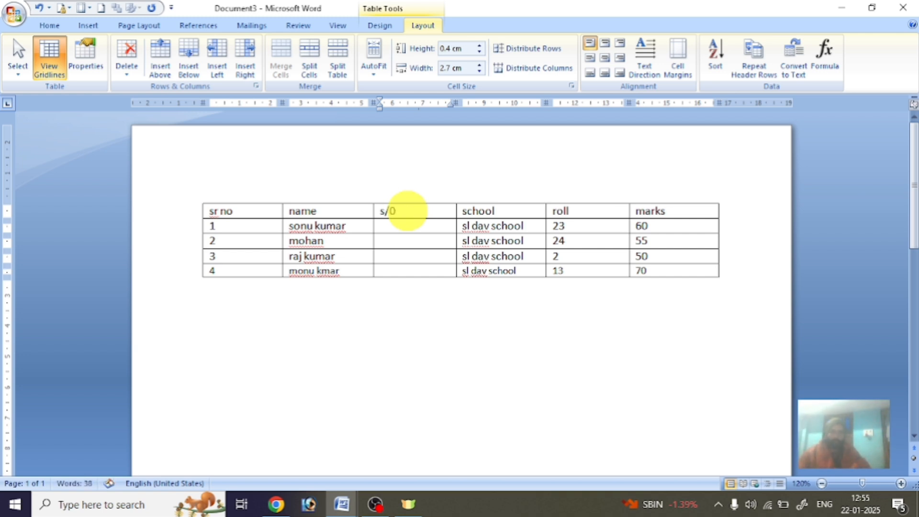
click(401, 223)
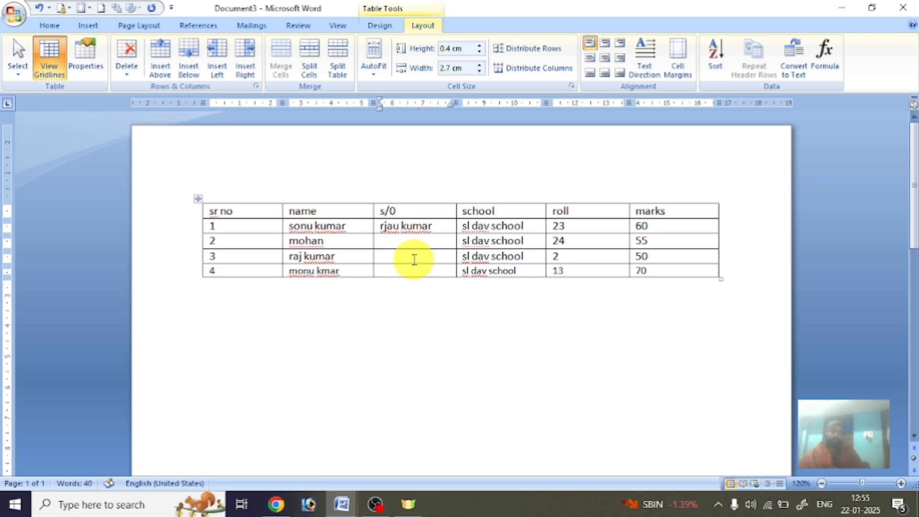
click(127, 60)
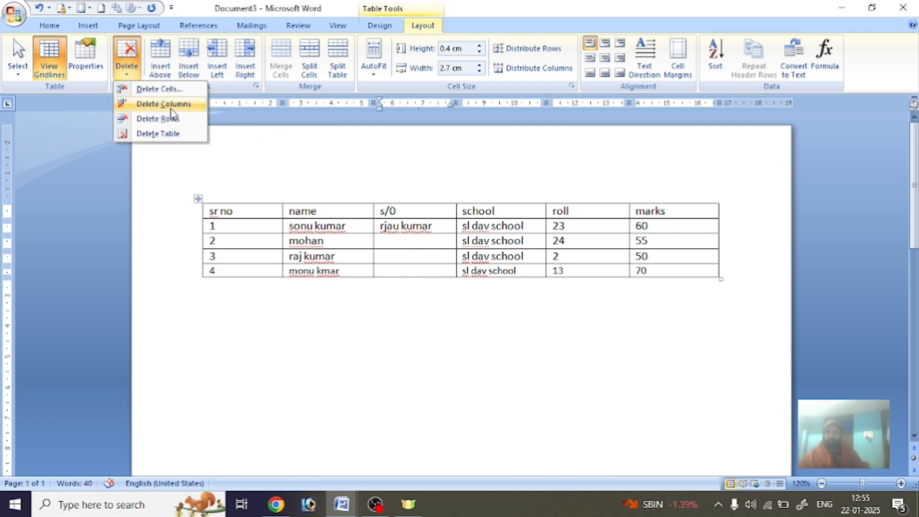
click(171, 108)
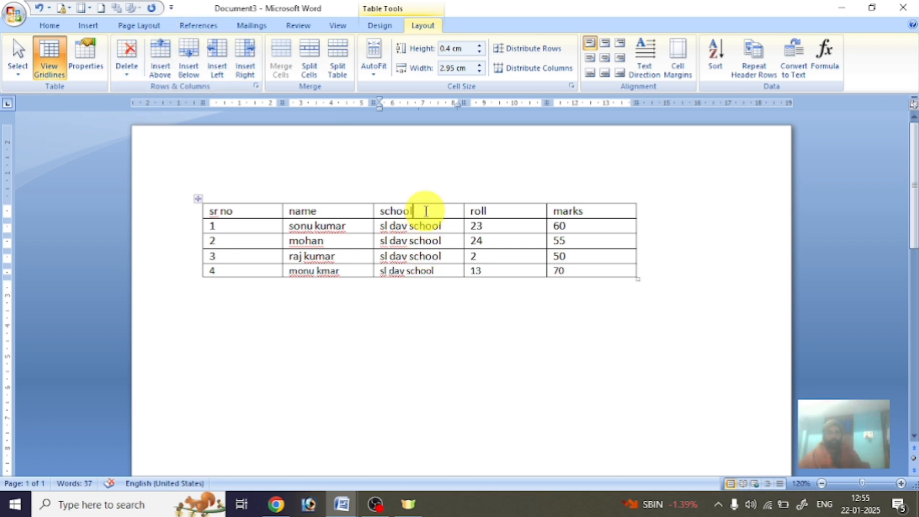
Add a blank row above the header, then delete it again.
click(156, 56)
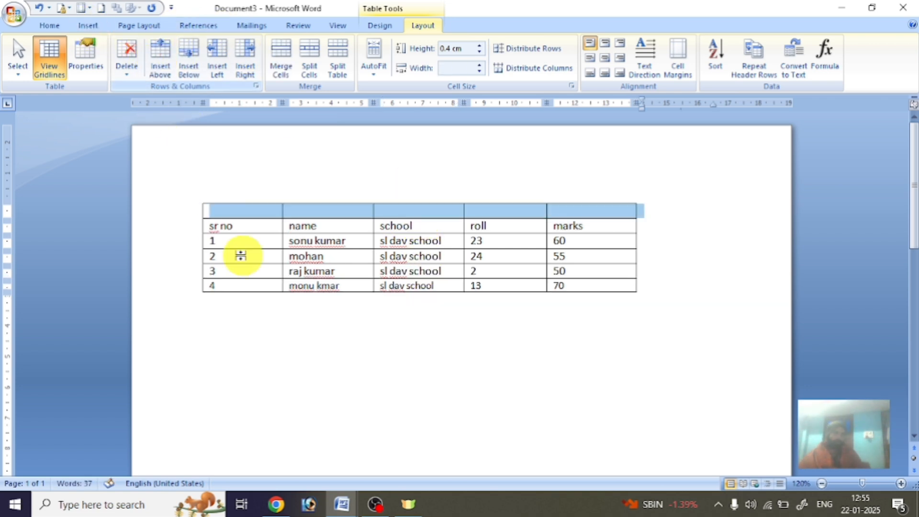
click(388, 211)
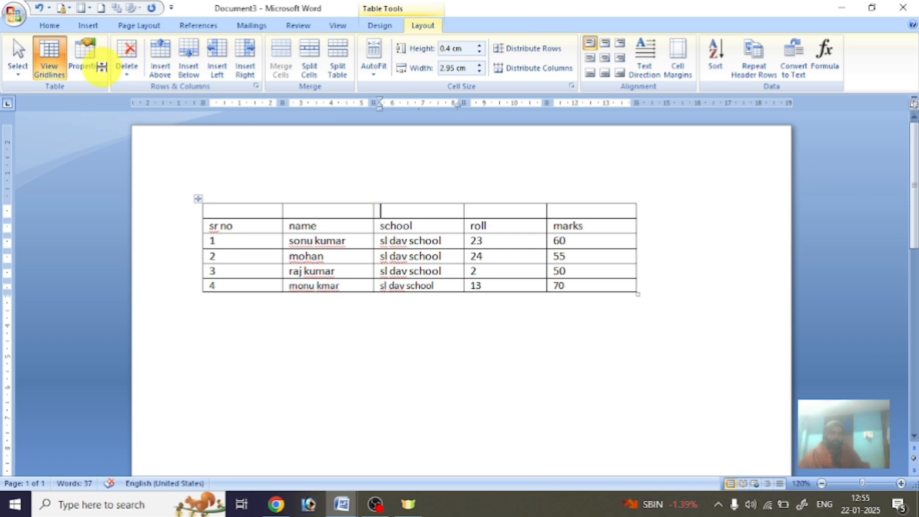
click(123, 71)
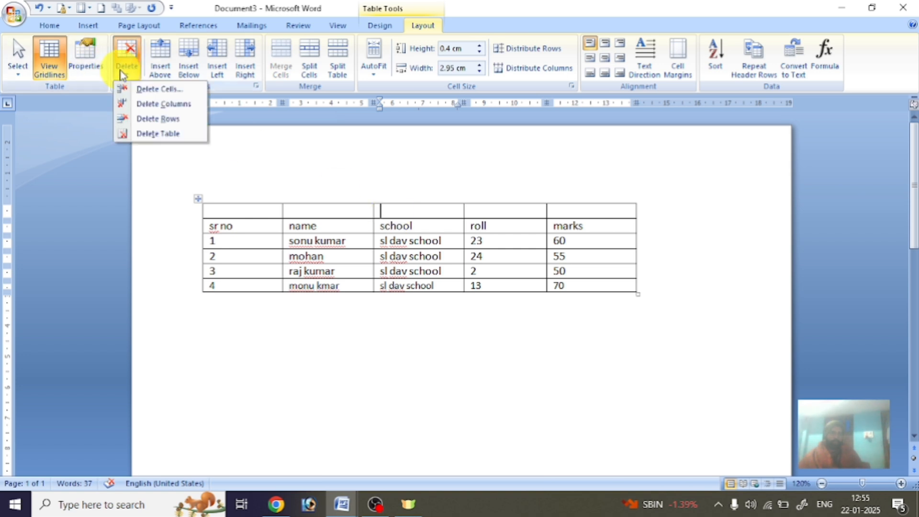
click(174, 122)
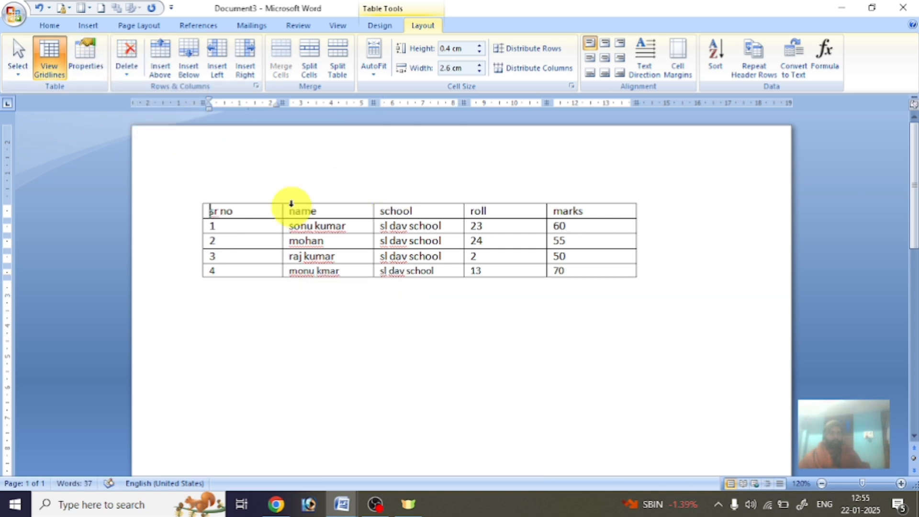
Add blank rows below the last student, then delete all three blank rows.
click(339, 271)
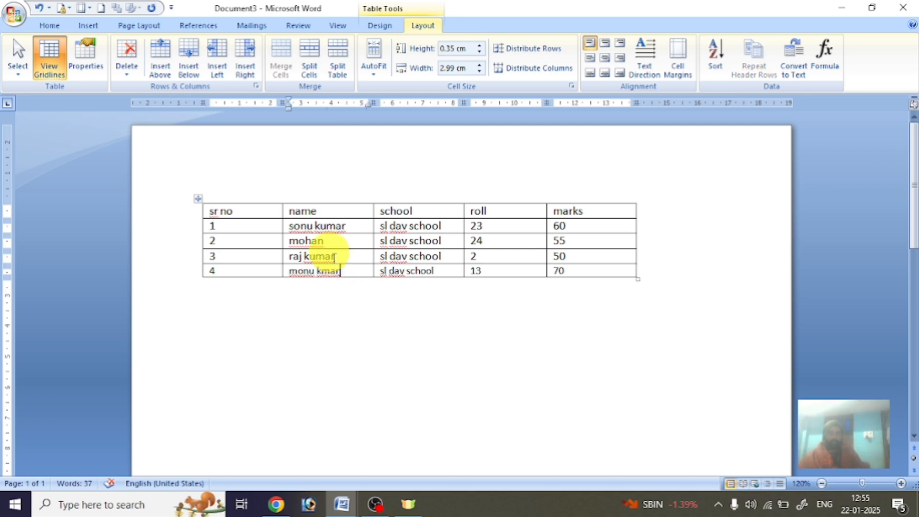
click(200, 55)
click(200, 56)
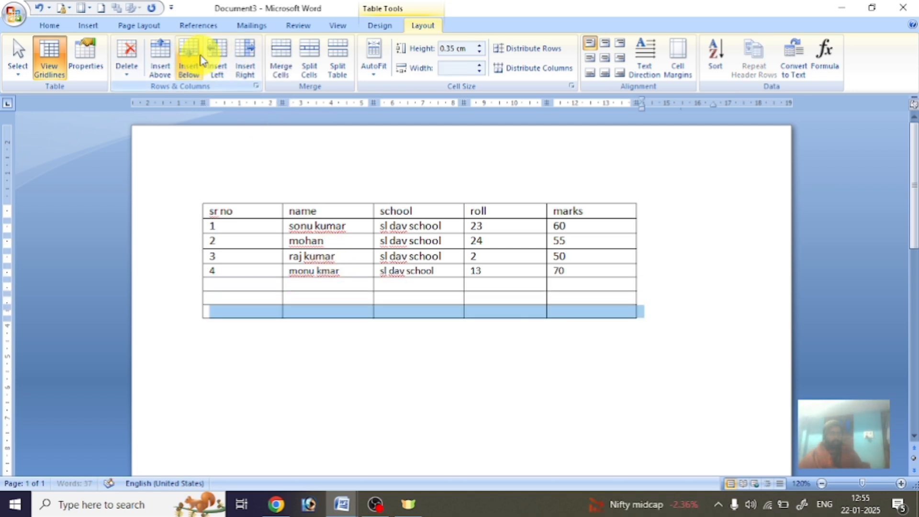
drag(256, 285, 290, 309)
click(126, 61)
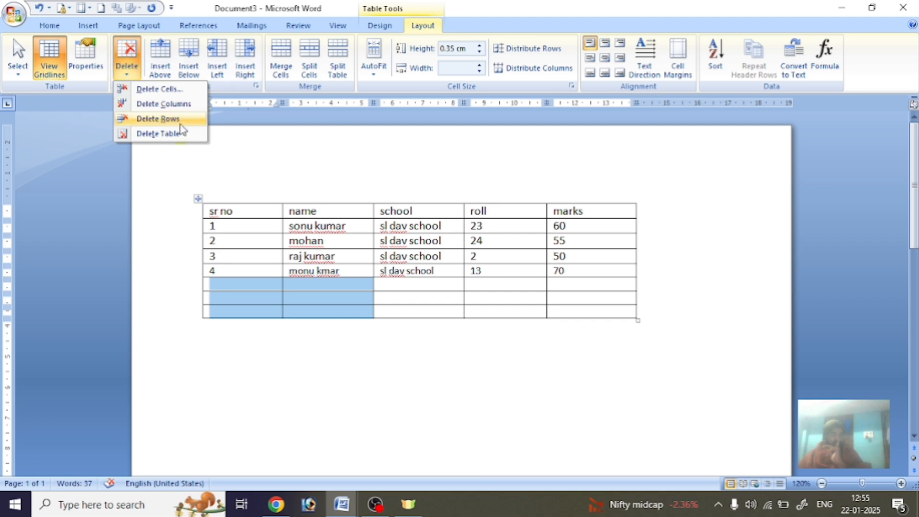
click(174, 125)
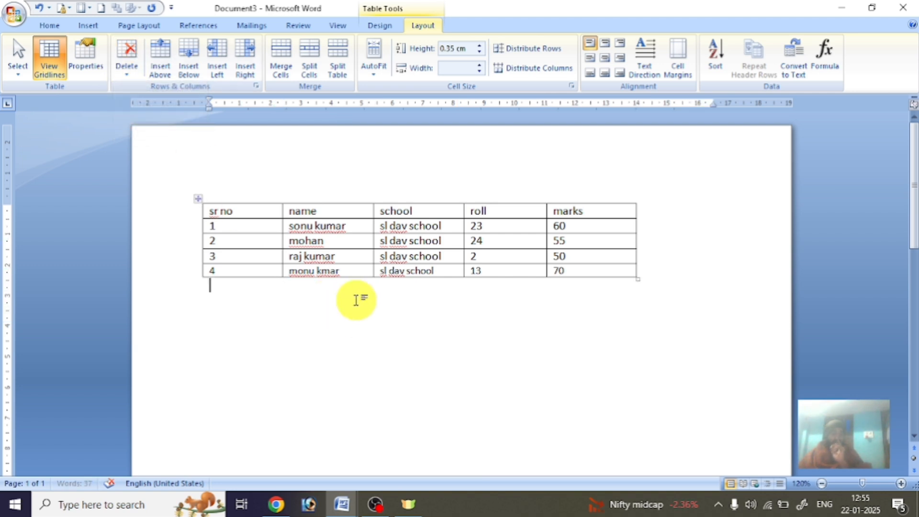
click(338, 257)
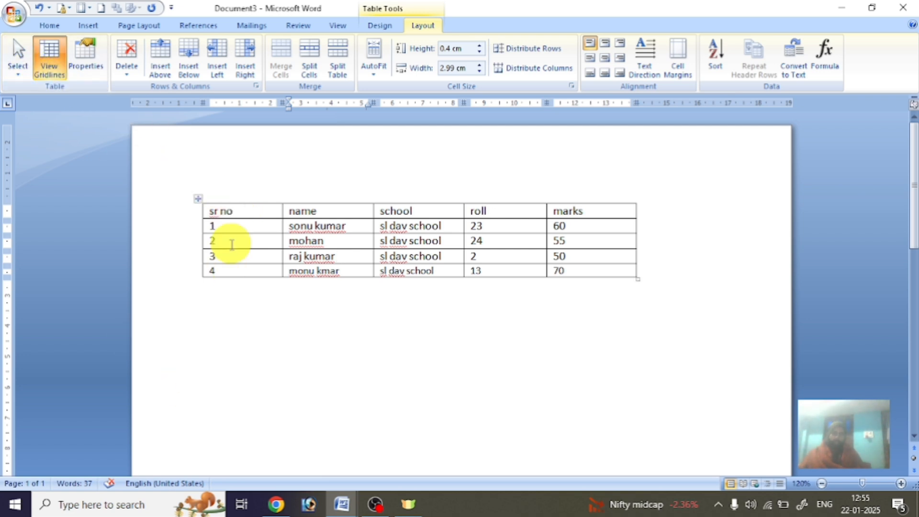
Practise selecting the student-2 row, the name and school columns, and the student-4 row.
click(190, 245)
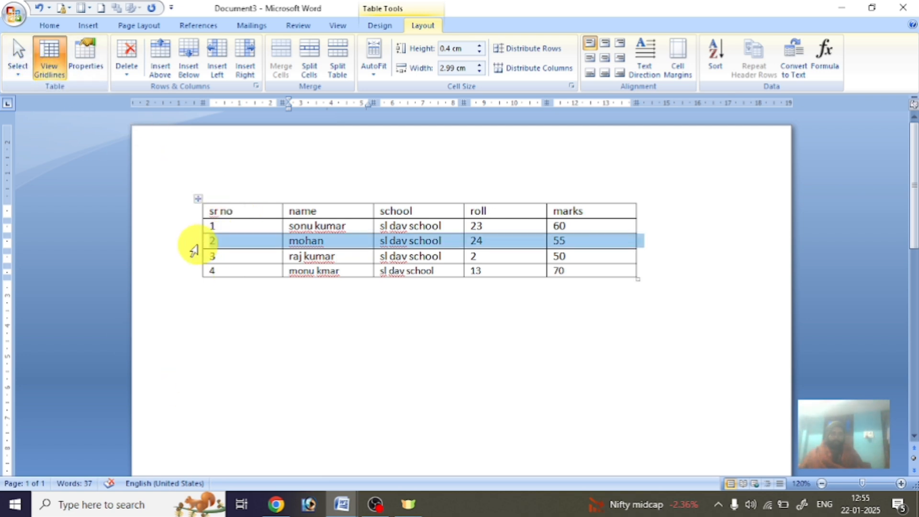
click(296, 191)
click(443, 186)
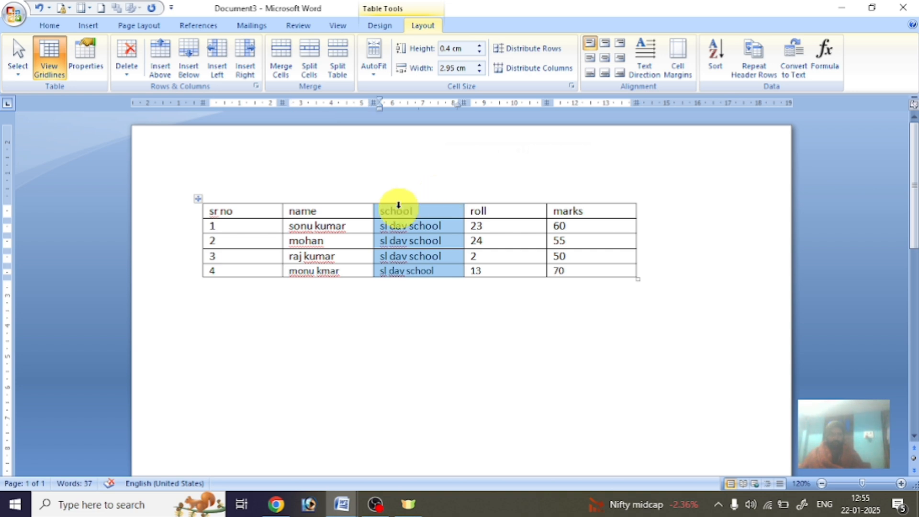
click(243, 269)
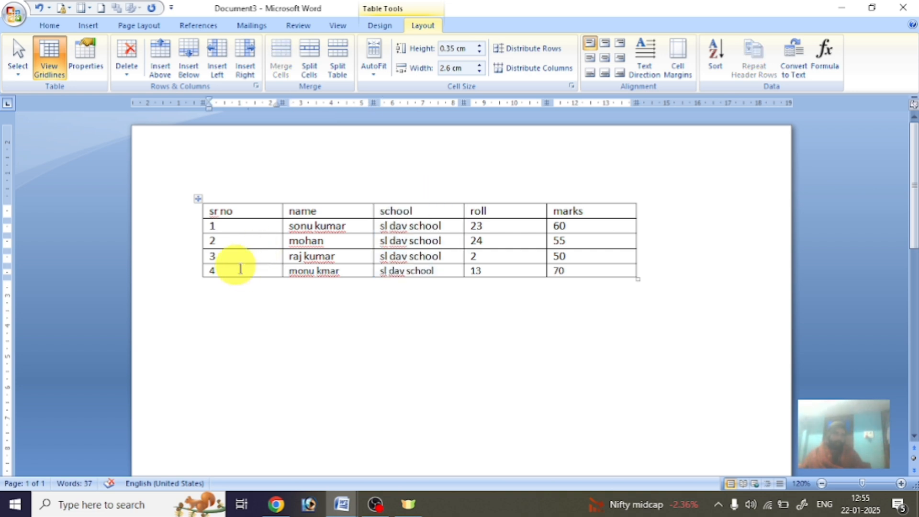
click(23, 77)
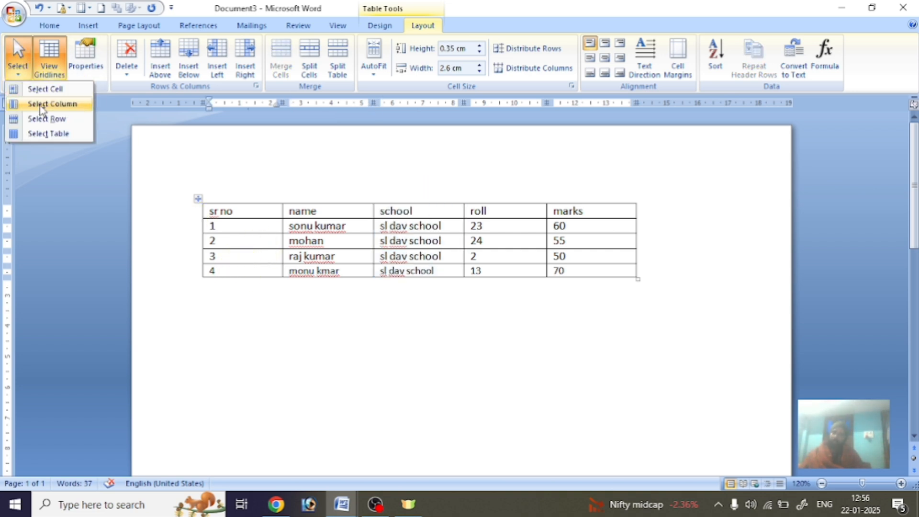
click(63, 123)
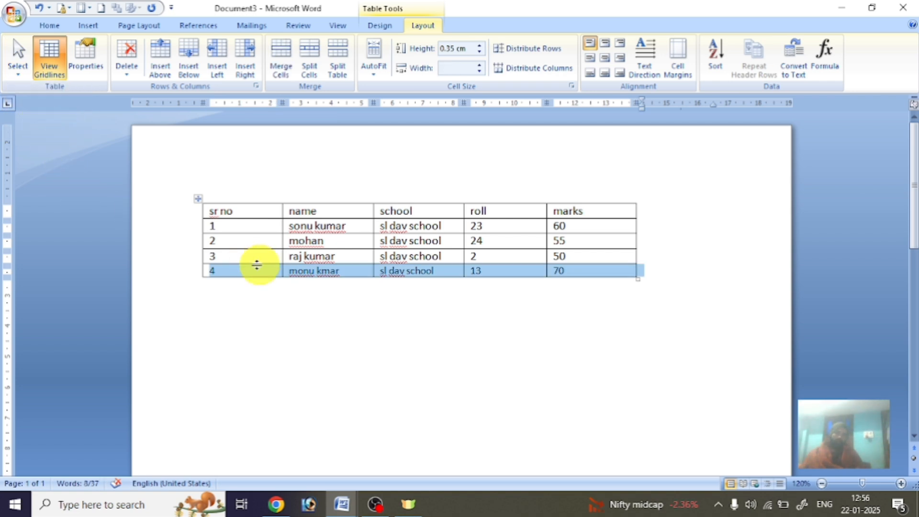
click(279, 237)
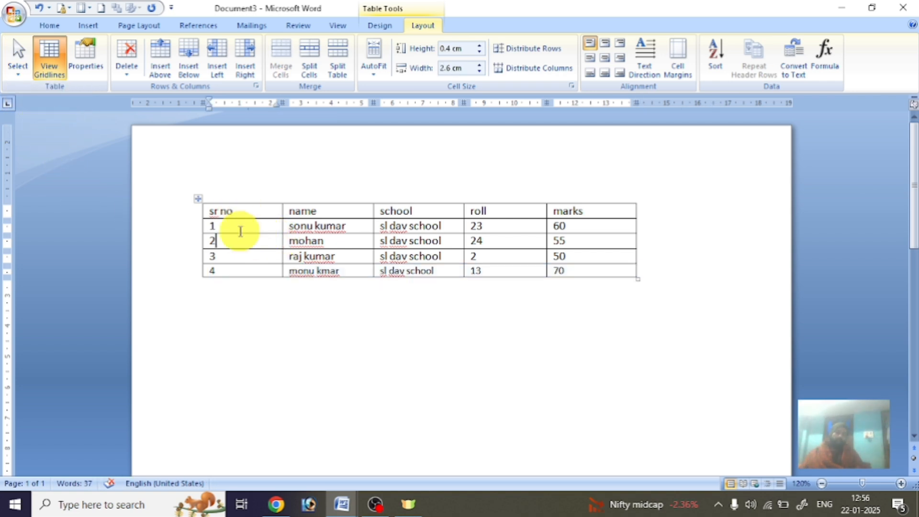
Select the sr no column by clicking it and again with Select Column.
click(238, 194)
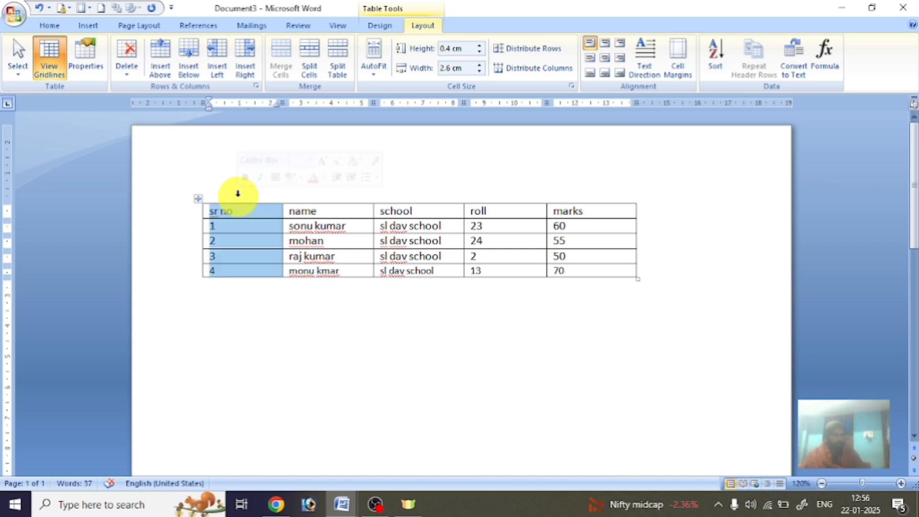
click(241, 242)
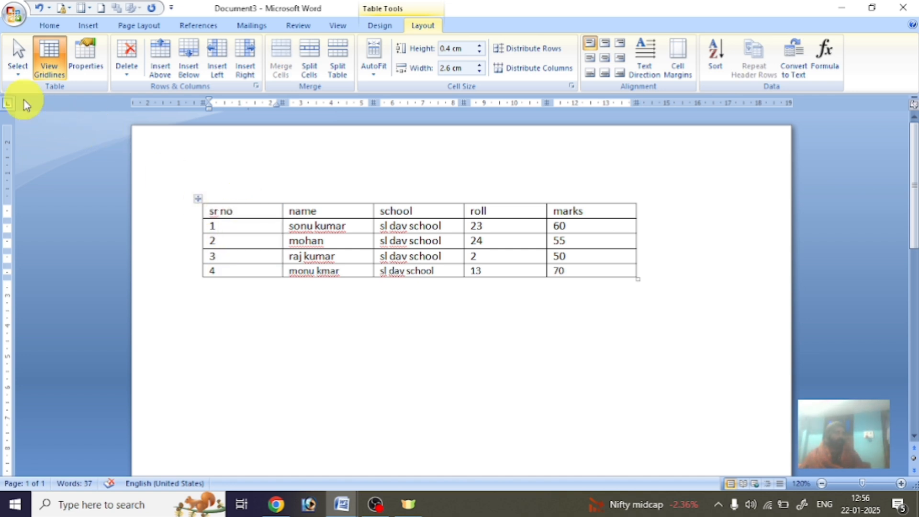
click(19, 73)
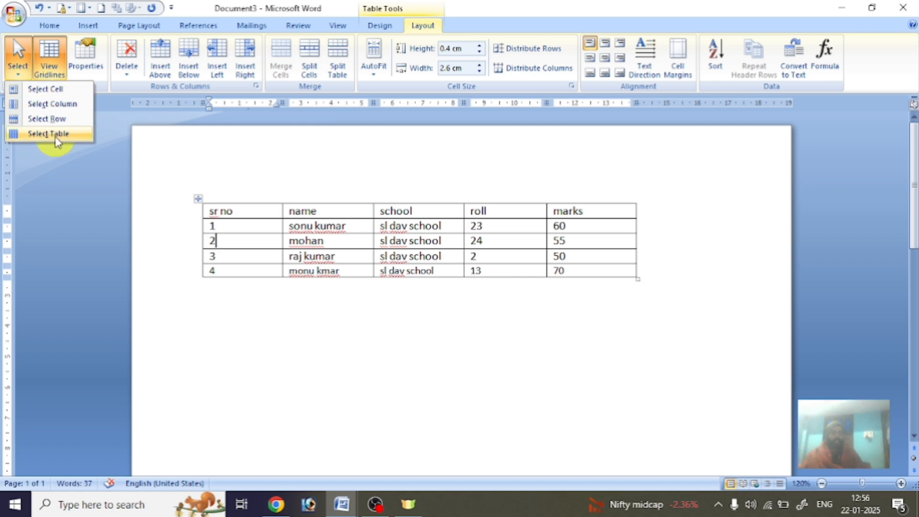
click(64, 104)
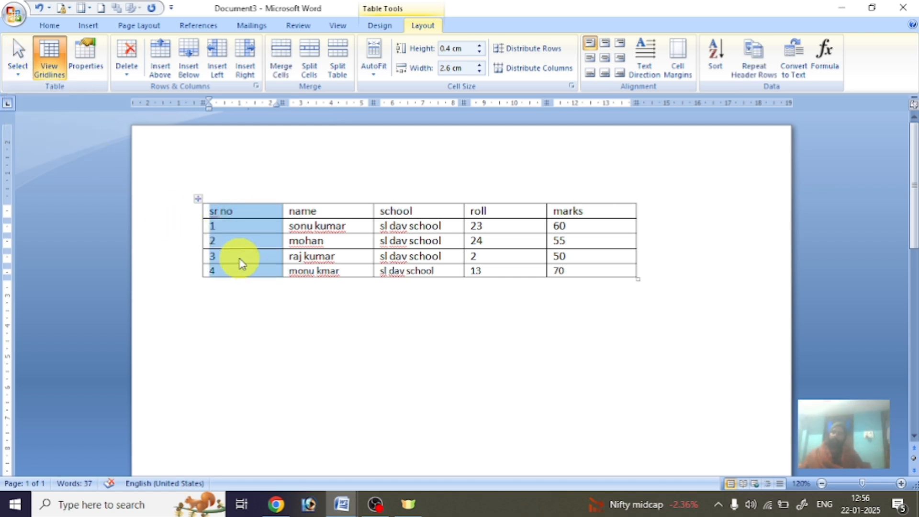
click(241, 242)
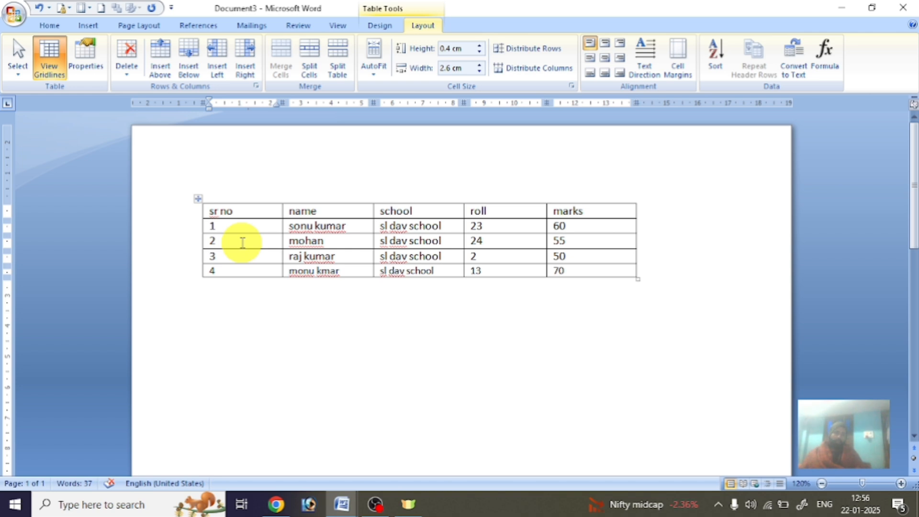
Select the whole table with the move handle and with Select Table.
click(198, 198)
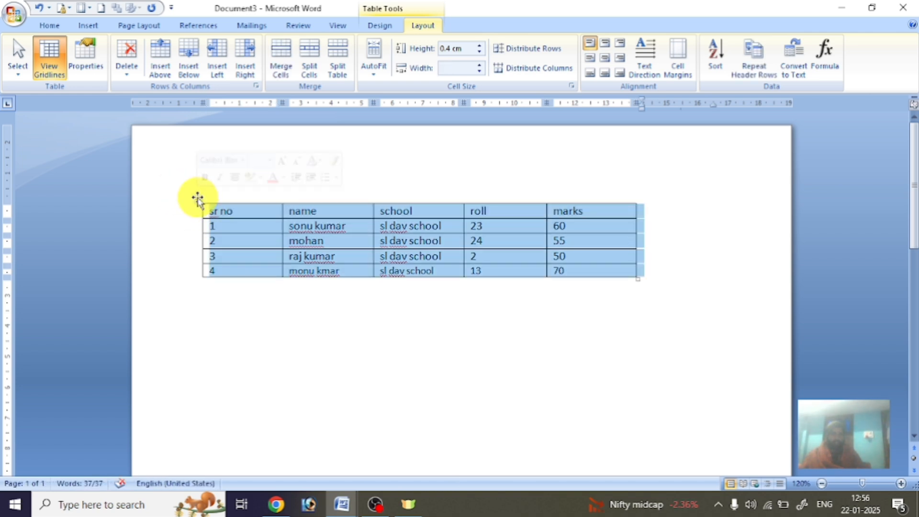
click(242, 227)
click(16, 79)
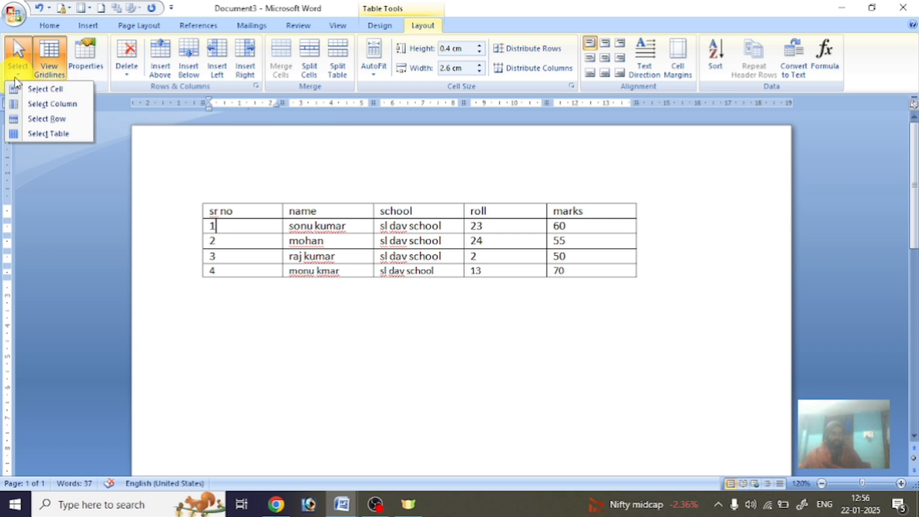
click(48, 134)
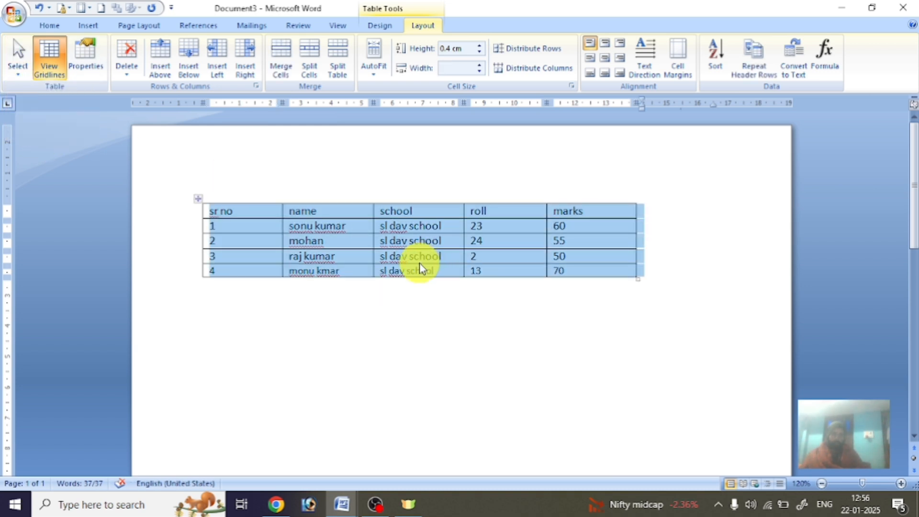
click(19, 73)
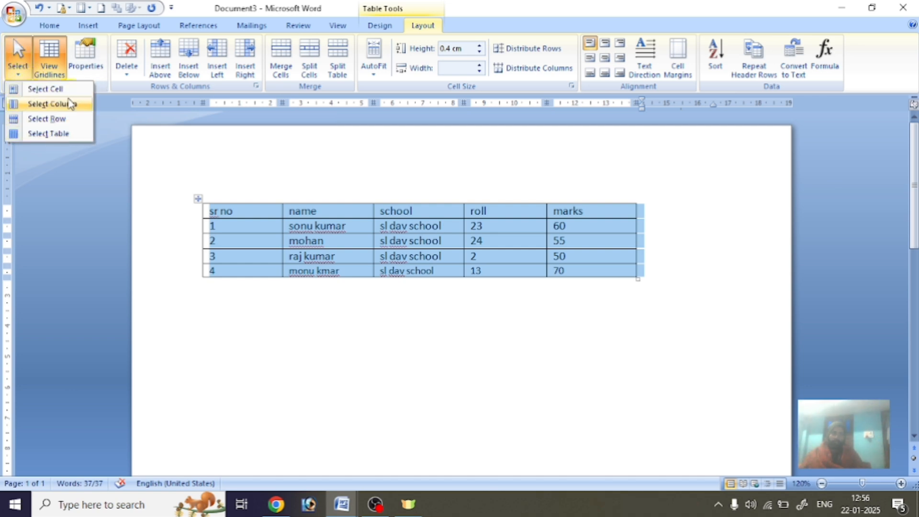
click(322, 244)
click(322, 247)
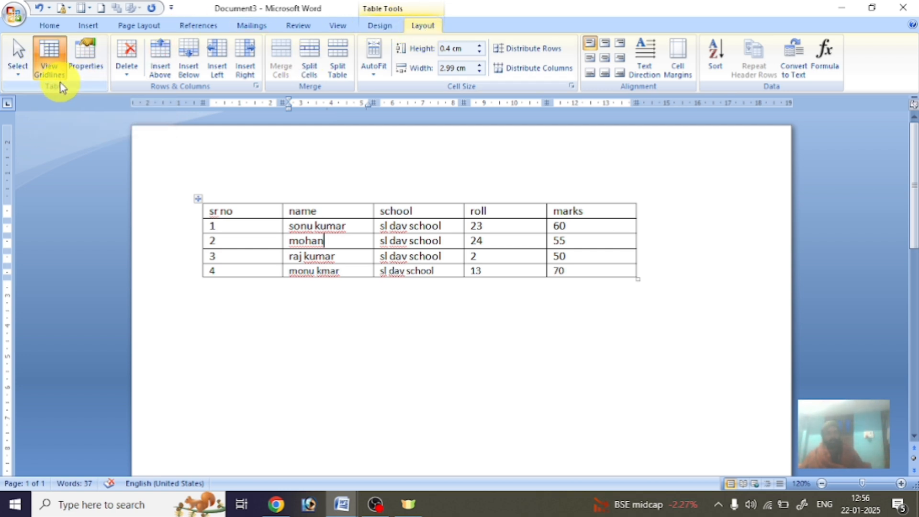
click(188, 210)
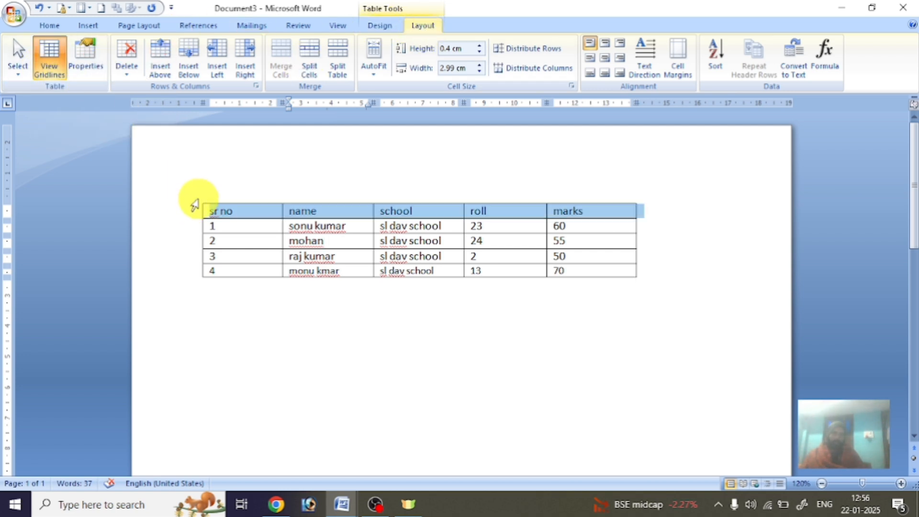
click(204, 197)
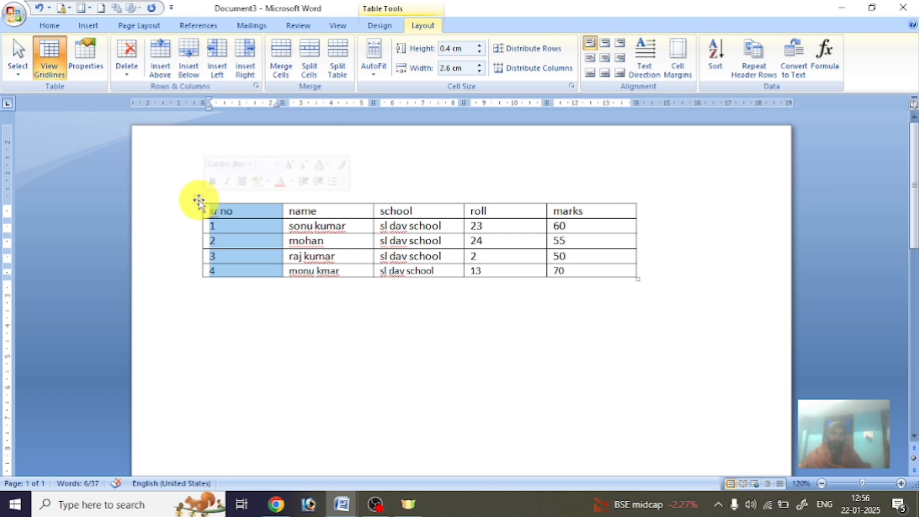
click(198, 198)
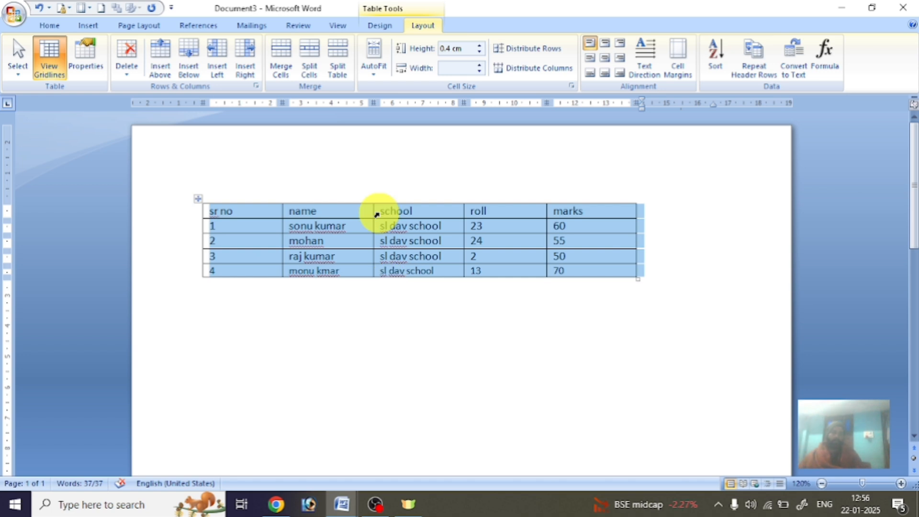
Apply a thick red border style to the table through Table Properties.
click(91, 56)
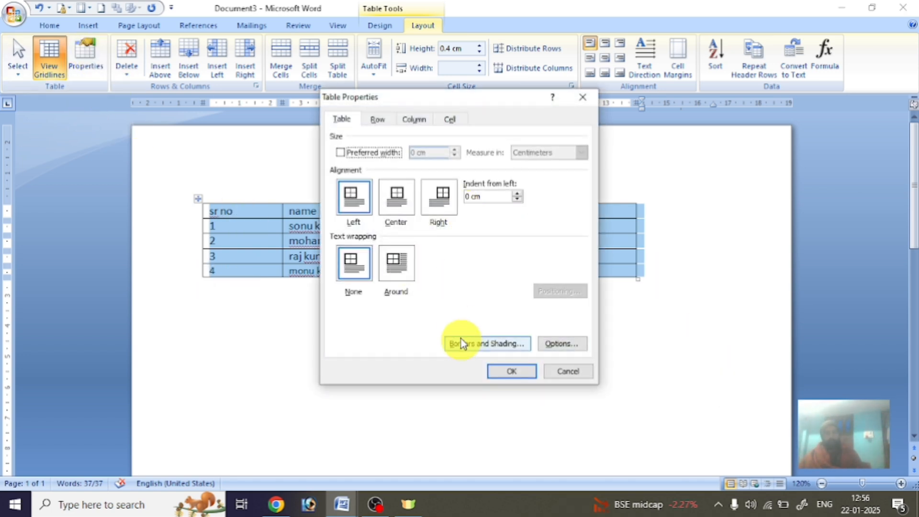
click(475, 349)
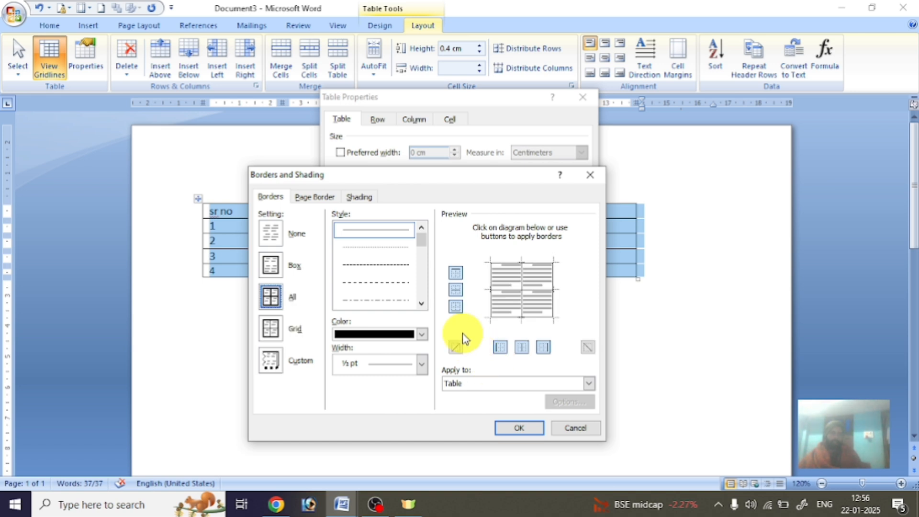
scroll(420, 281, down, 2)
click(397, 253)
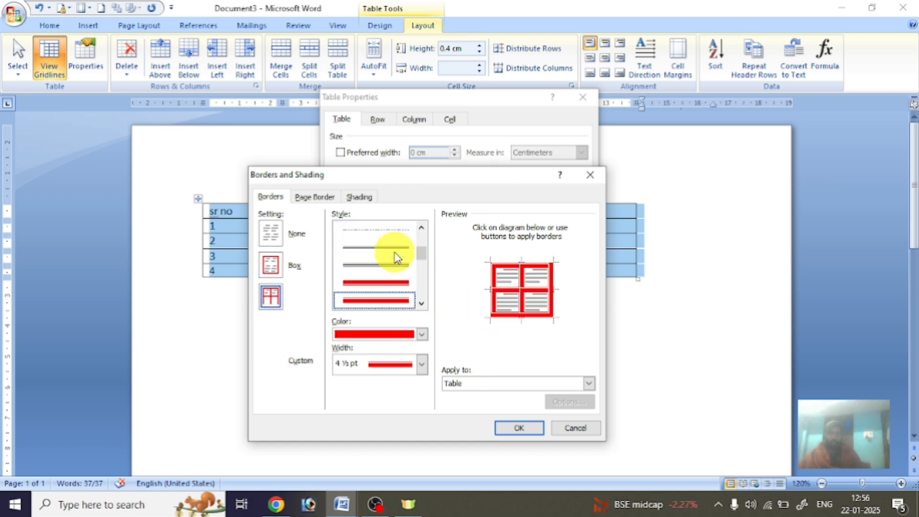
click(521, 429)
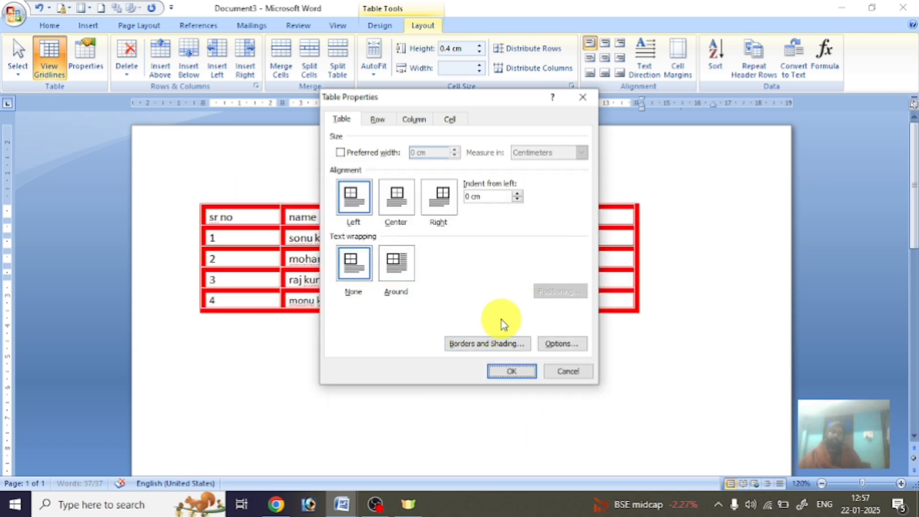
click(510, 372)
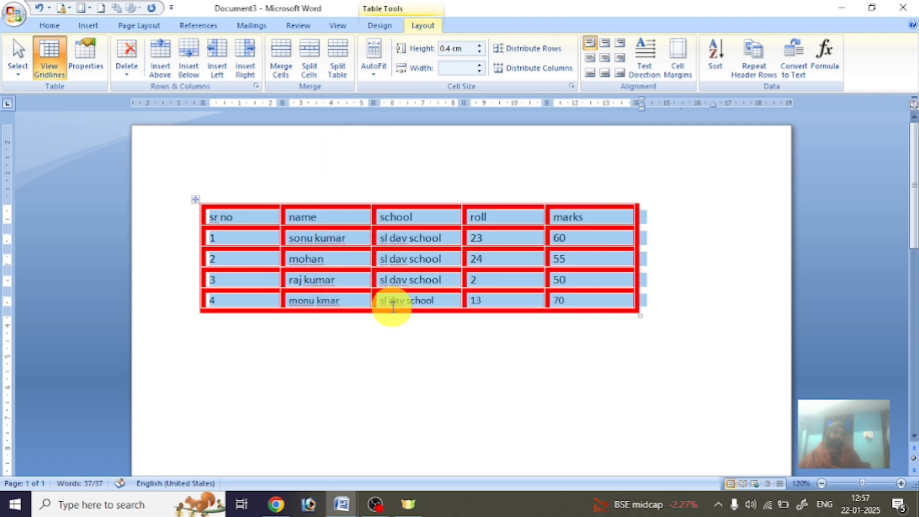
Change the table borders to thin solid black ½ pt lines and confirm.
click(76, 55)
click(493, 347)
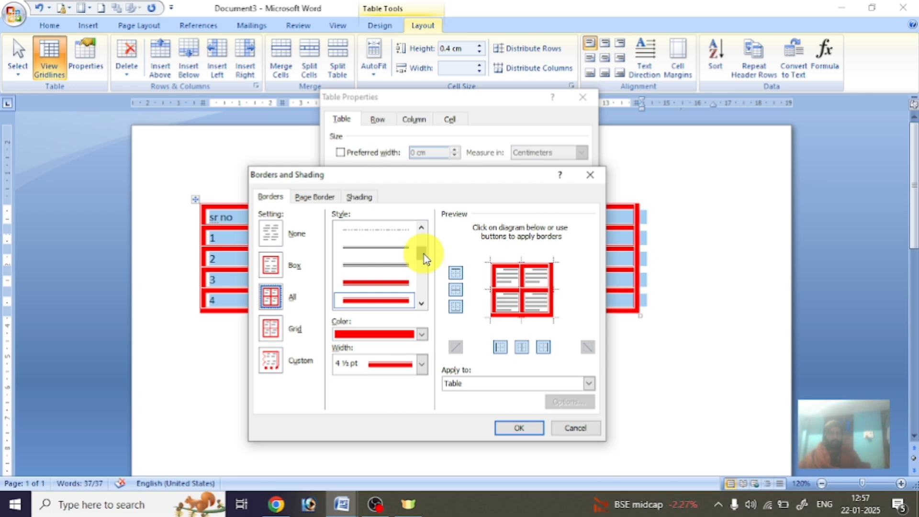
drag(424, 254, 421, 226)
click(400, 230)
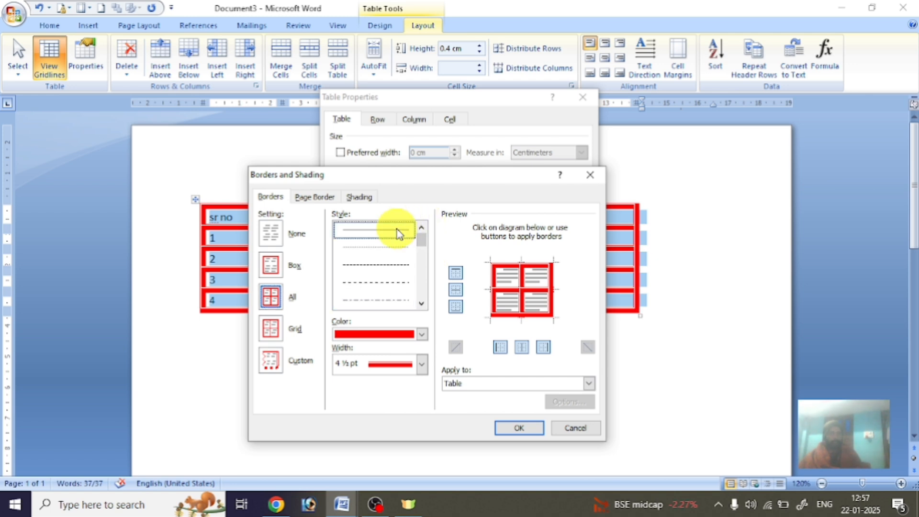
click(522, 429)
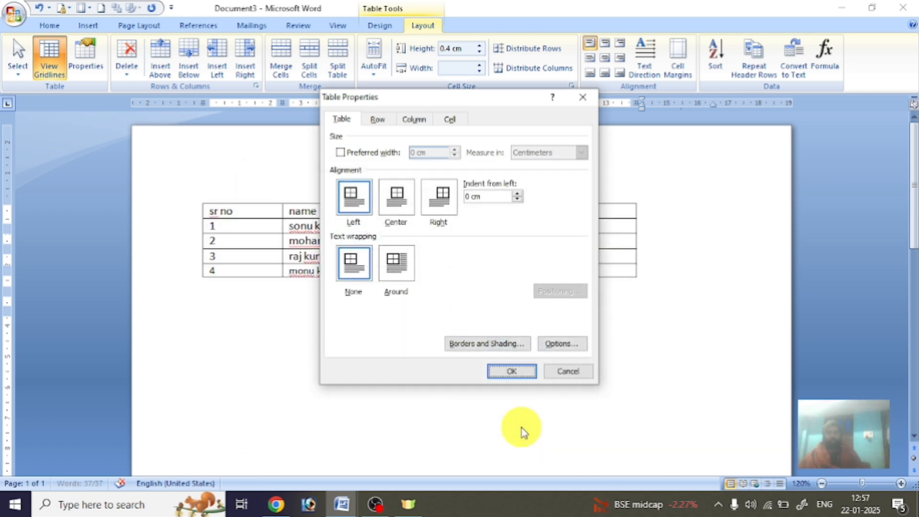
click(510, 372)
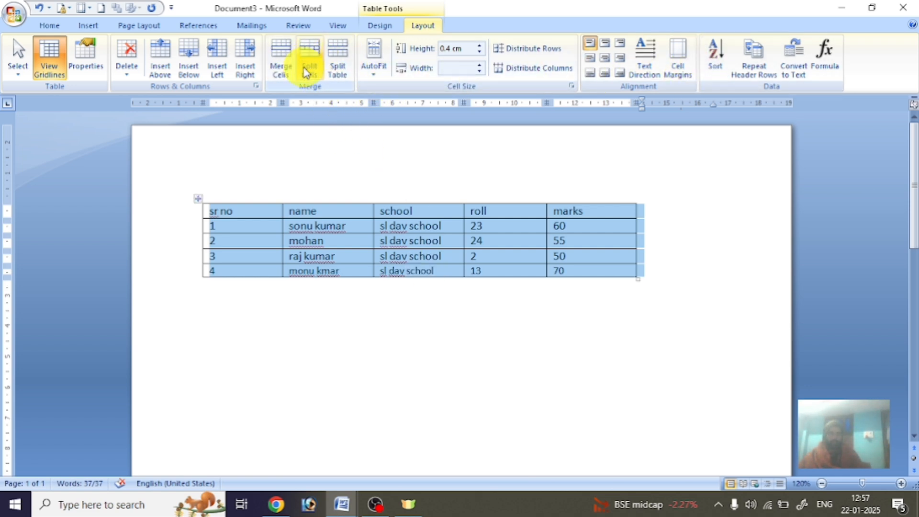
Drag the sr no/name and name/school borders left so the school column widens.
click(373, 76)
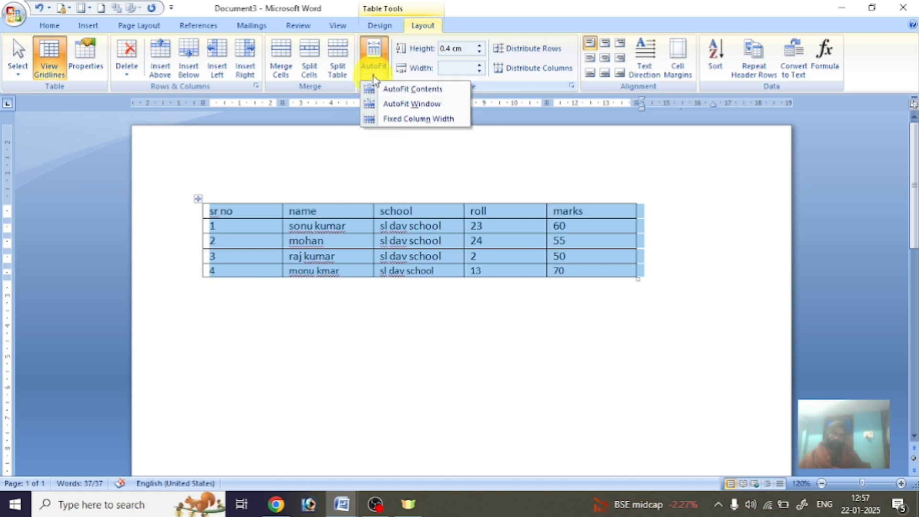
click(244, 244)
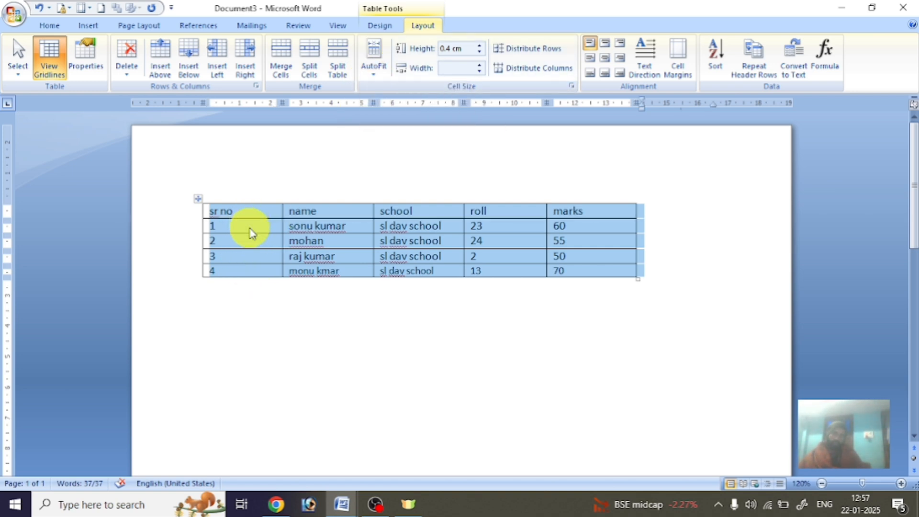
click(252, 234)
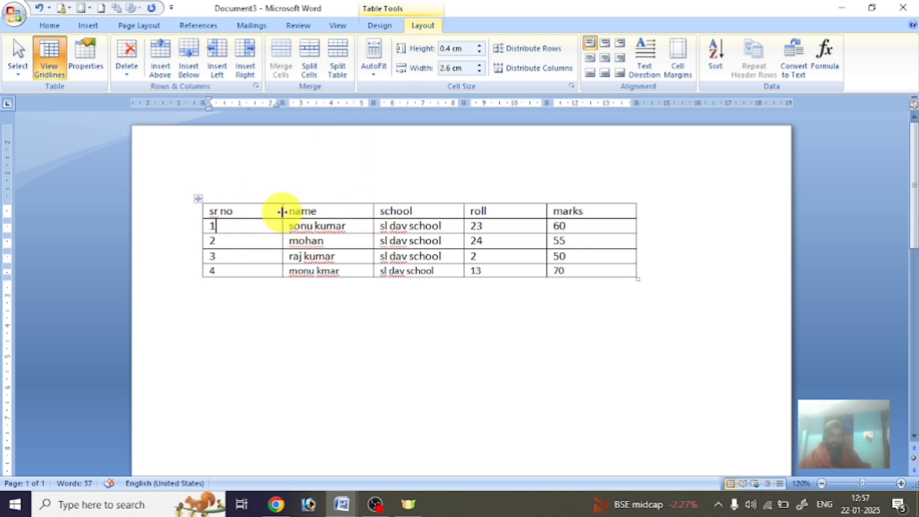
drag(280, 211, 239, 211)
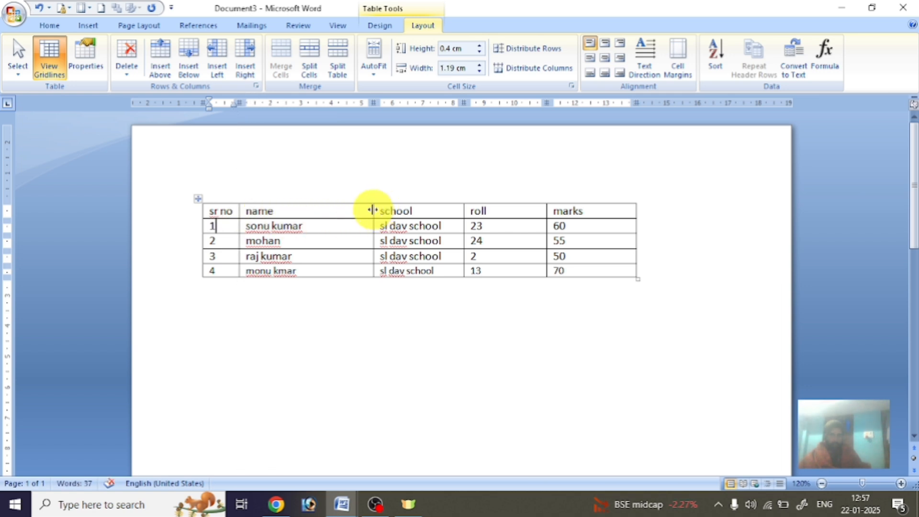
drag(372, 210, 324, 210)
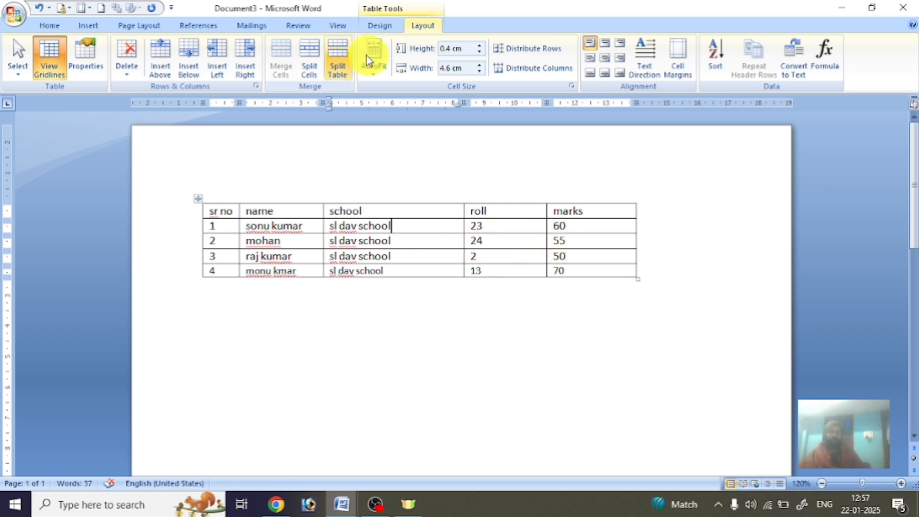
Apply AutoFit Contents, AutoFit Window, then Fixed Column Width, and shrink the table proportionally.
click(372, 74)
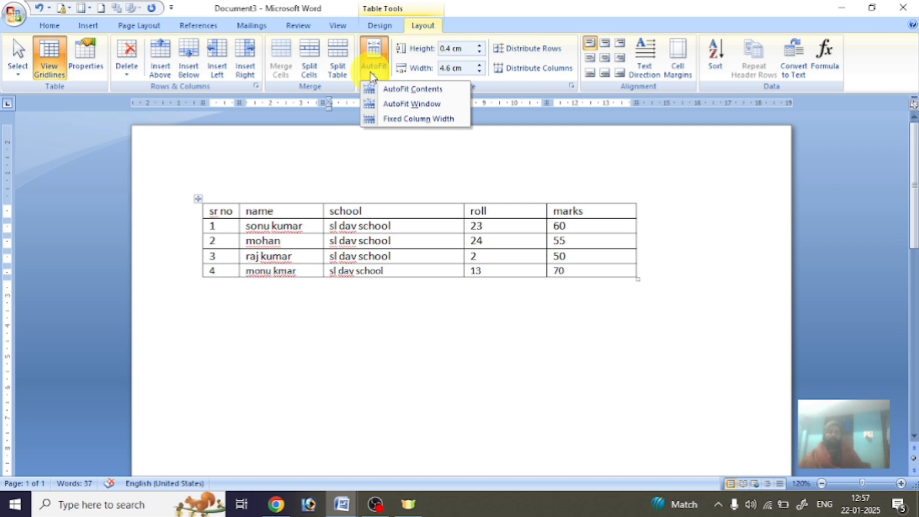
click(420, 95)
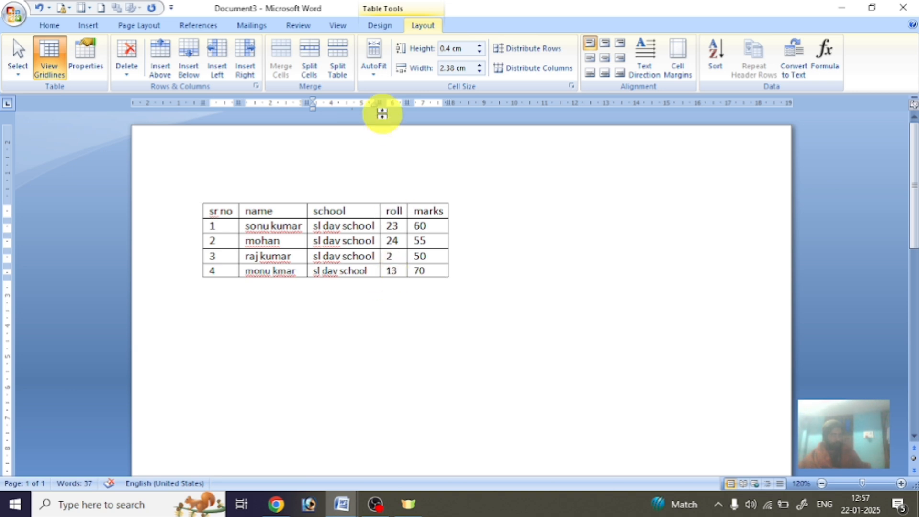
click(374, 70)
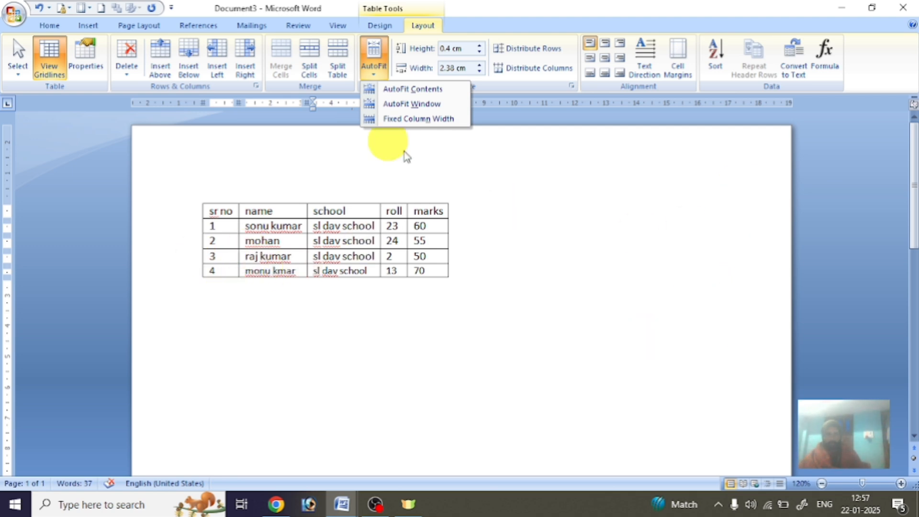
click(411, 104)
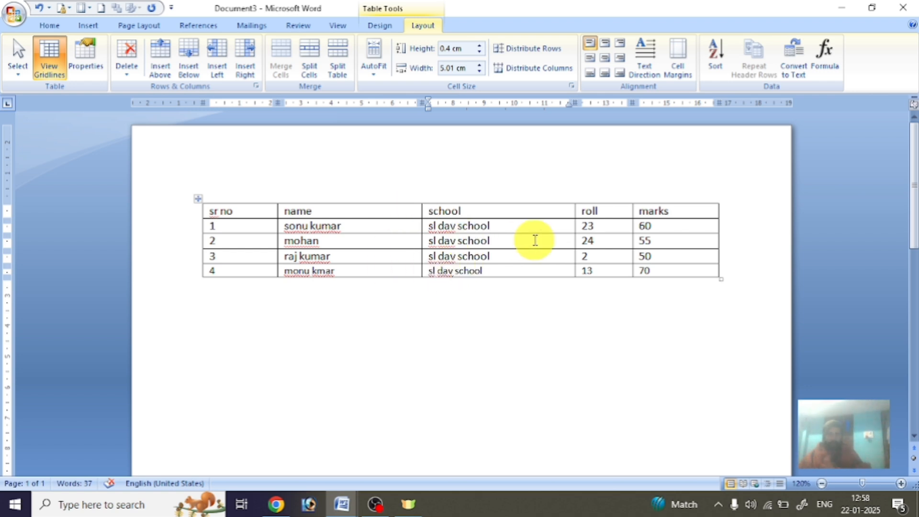
click(382, 72)
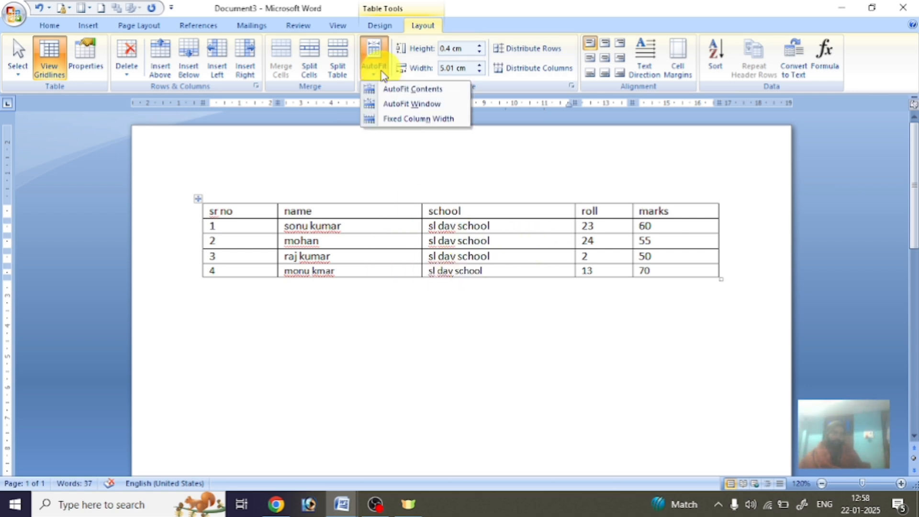
click(416, 120)
click(369, 245)
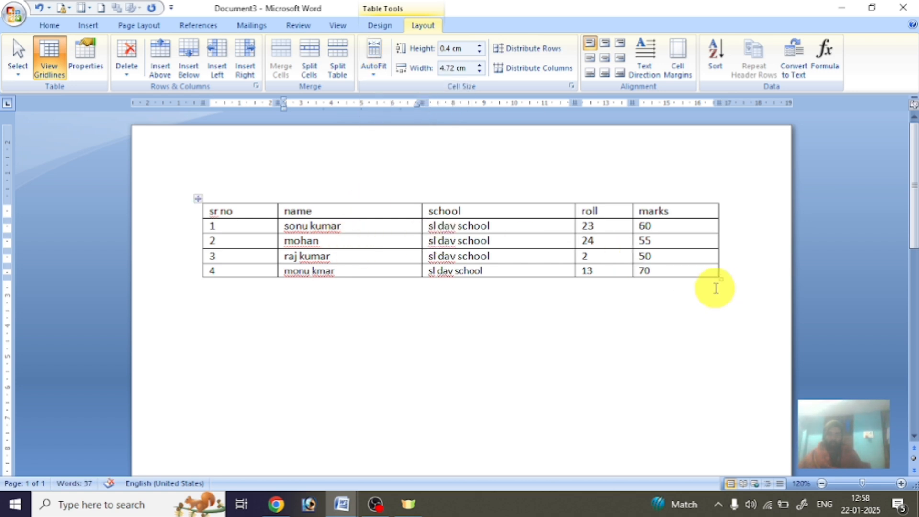
drag(719, 281, 509, 271)
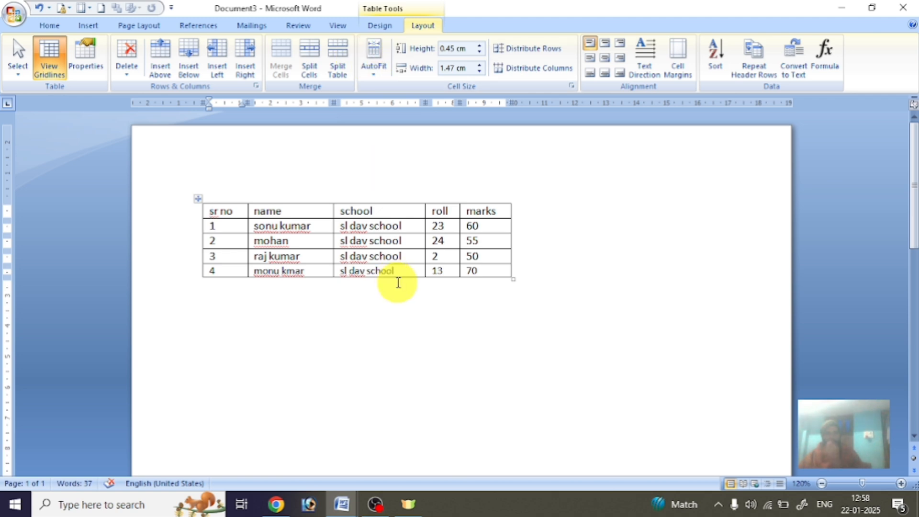
Widen the school column slightly and set the header row height to 0.6 cm.
click(421, 213)
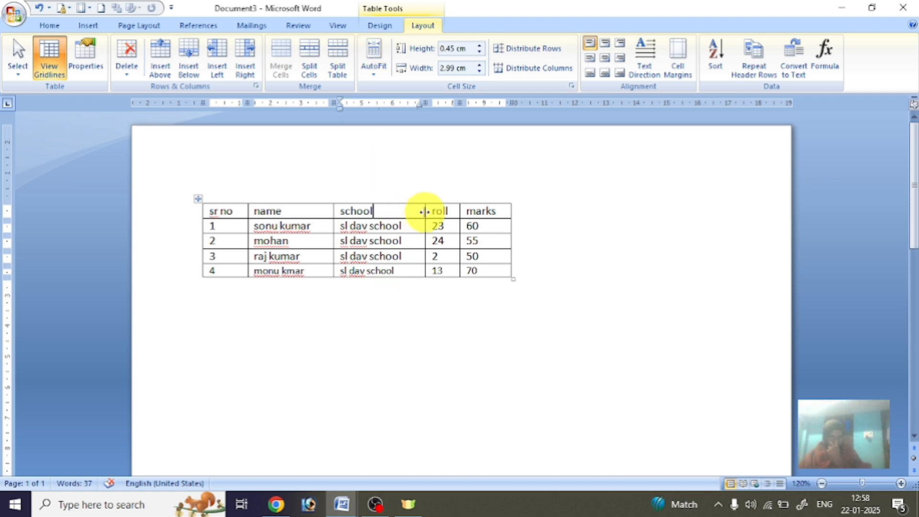
drag(424, 211, 430, 211)
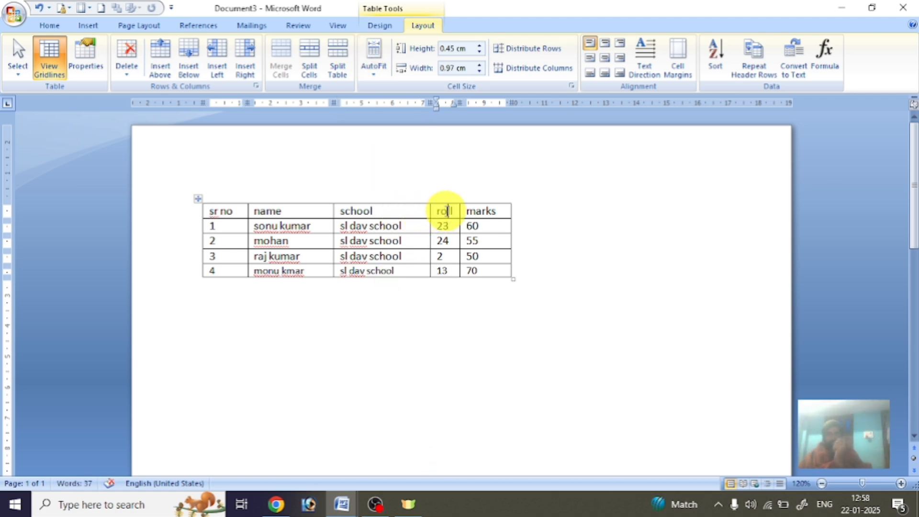
click(480, 46)
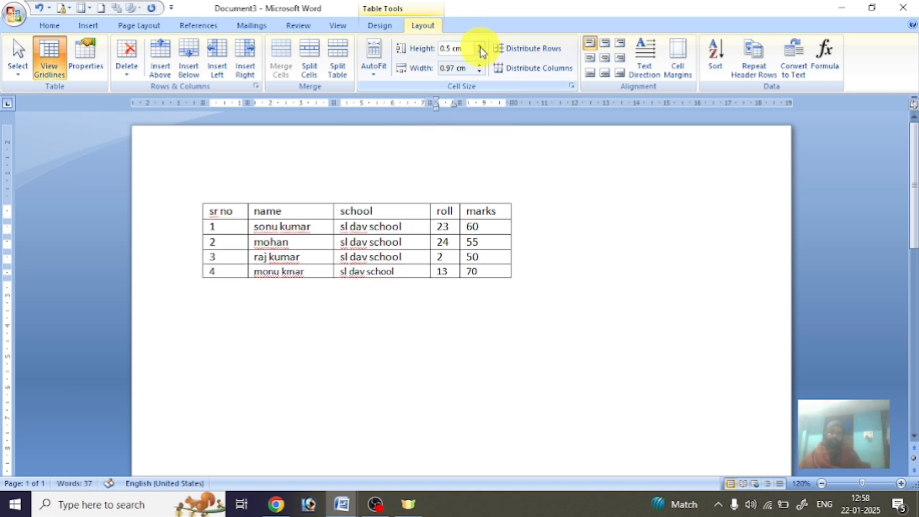
click(480, 46)
click(480, 46)
click(480, 46)
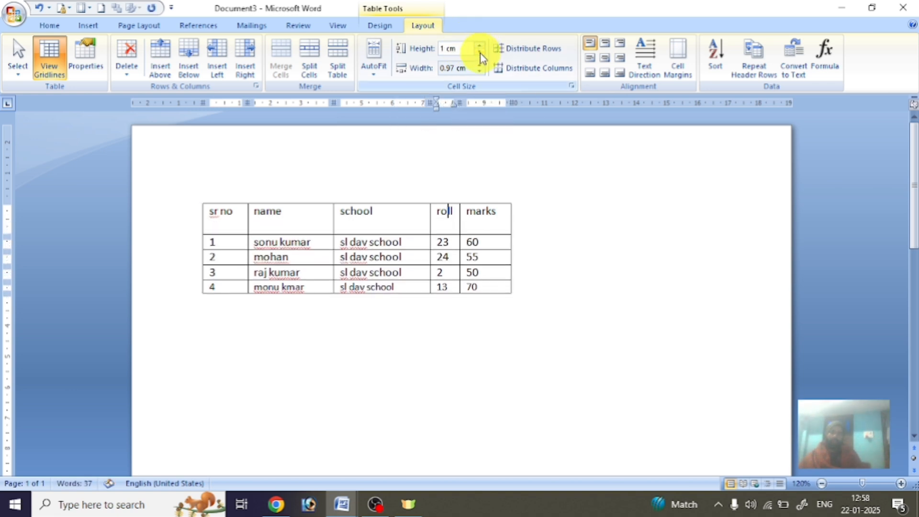
click(480, 52)
click(480, 52)
click(480, 52)
click(479, 51)
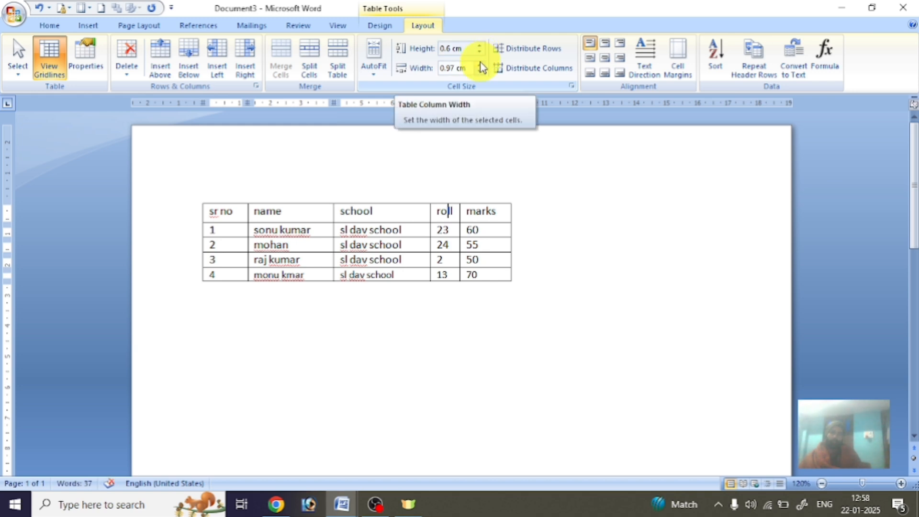
Set the roll column width to 1.5 cm with the Width spinner.
click(481, 65)
click(480, 65)
click(481, 64)
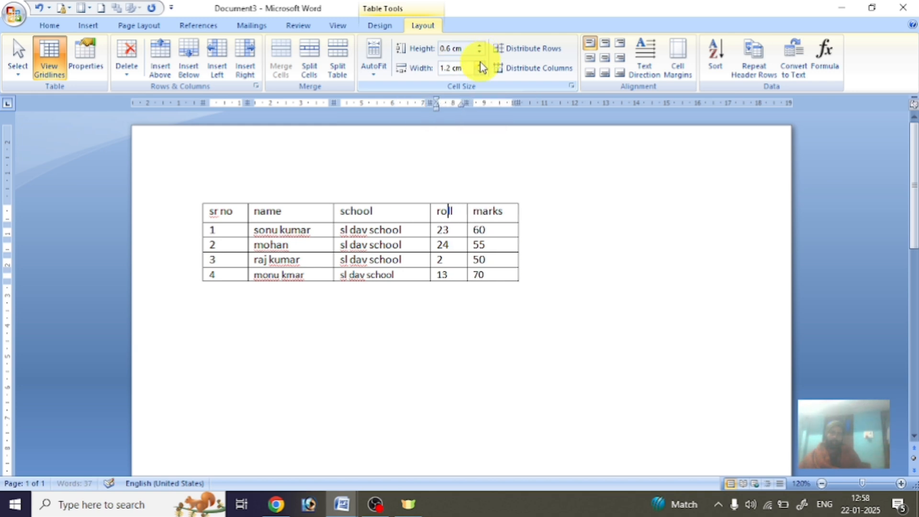
click(481, 65)
click(480, 64)
click(480, 64)
click(480, 65)
click(480, 65)
click(480, 64)
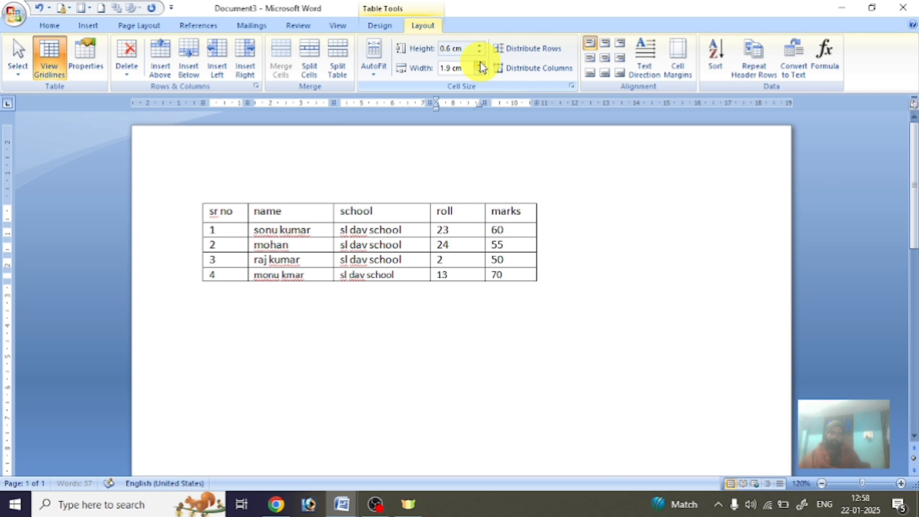
click(480, 65)
click(480, 71)
click(480, 71)
click(480, 71)
click(480, 72)
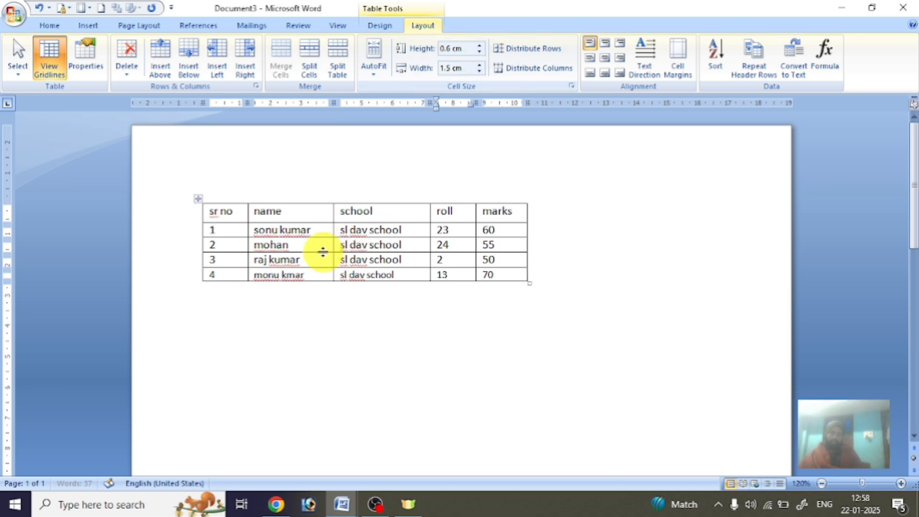
Set the school column width to 3.2 cm.
drag(357, 237, 357, 238)
click(363, 245)
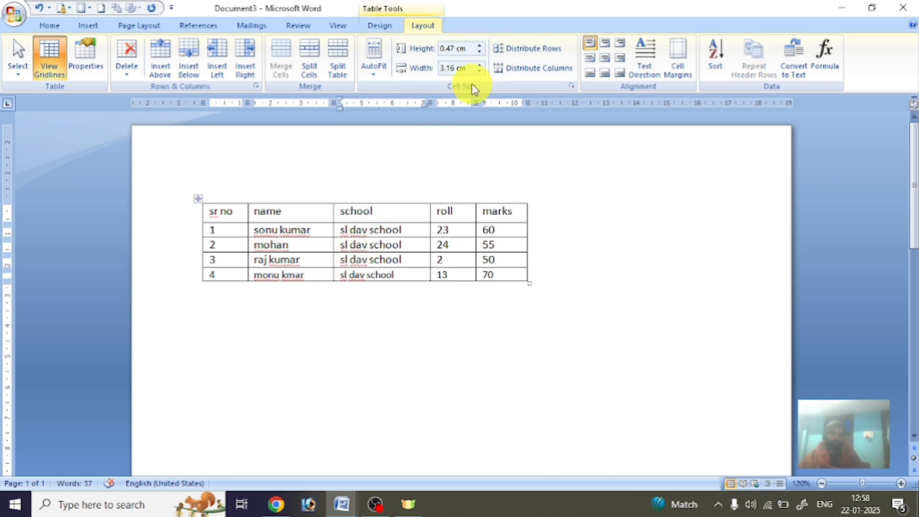
click(480, 65)
click(481, 66)
click(480, 65)
click(481, 66)
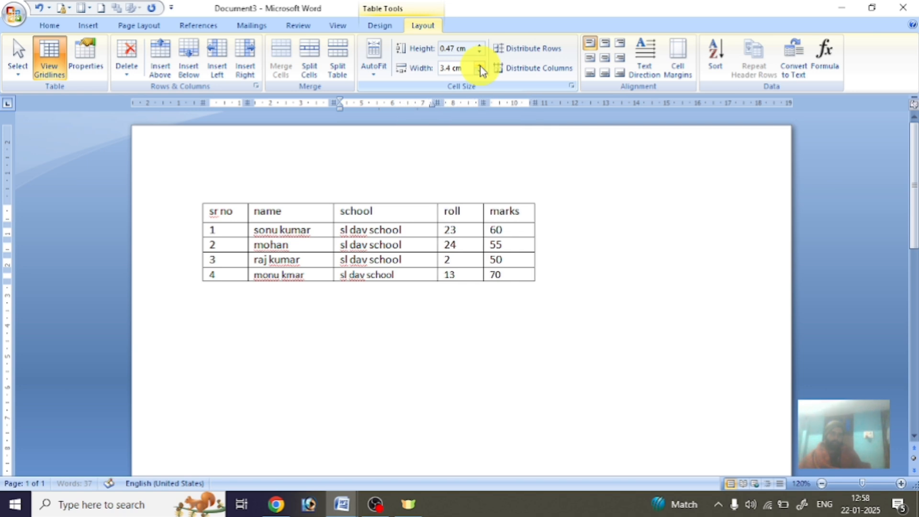
click(481, 66)
click(481, 65)
click(481, 71)
click(480, 71)
click(480, 71)
click(480, 71)
click(480, 71)
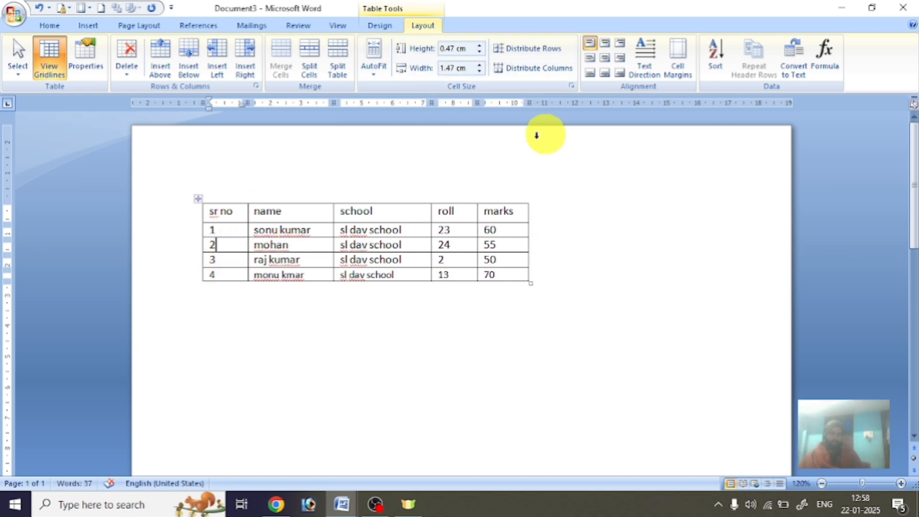
Set the sr no column width to 1.4 cm.
click(481, 64)
click(481, 64)
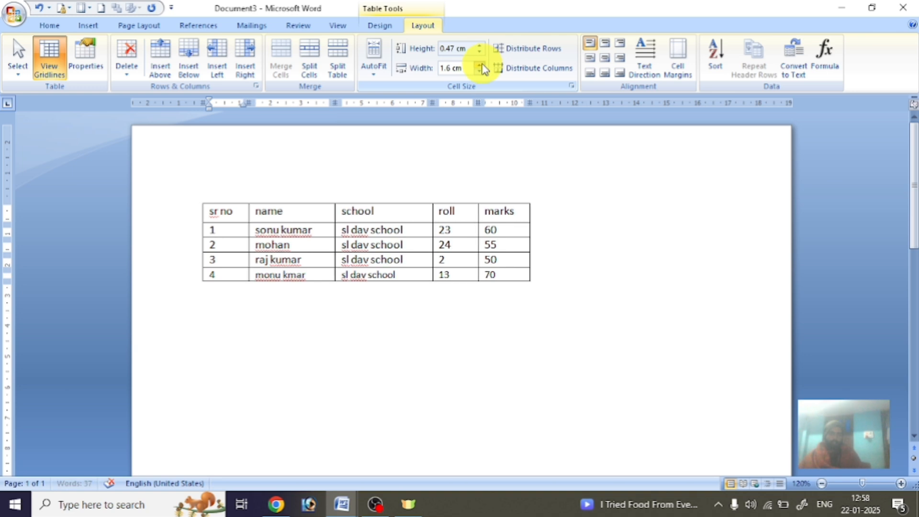
click(481, 64)
click(481, 64)
click(481, 71)
click(481, 71)
click(481, 71)
click(481, 71)
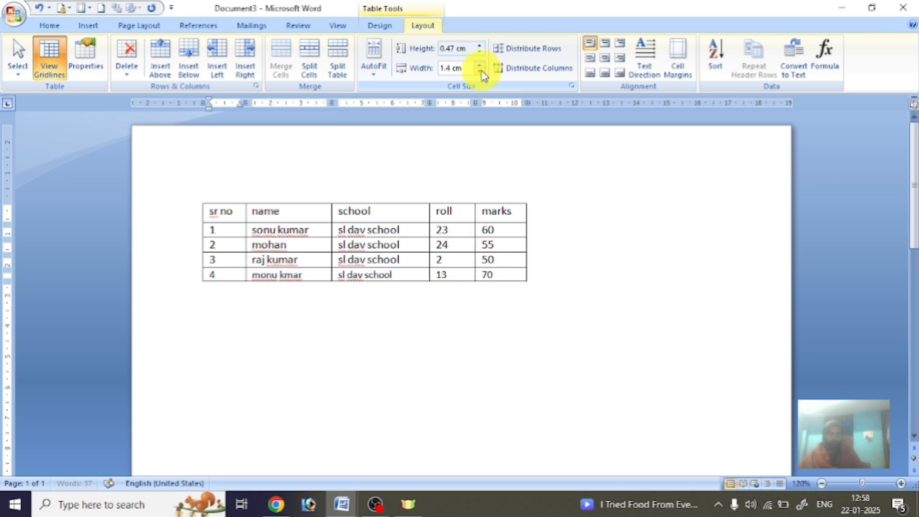
Set the mohan row height to 0.5 cm.
click(481, 45)
click(481, 46)
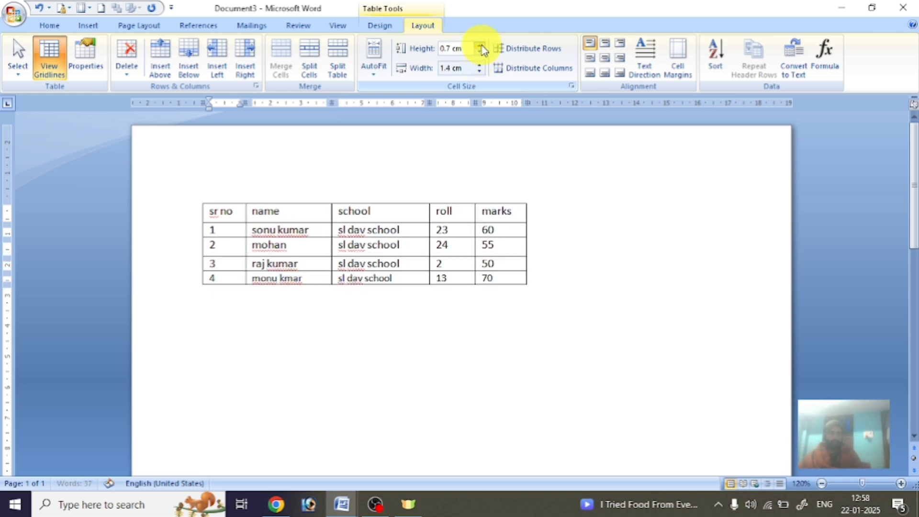
click(481, 46)
click(481, 45)
click(481, 46)
click(481, 45)
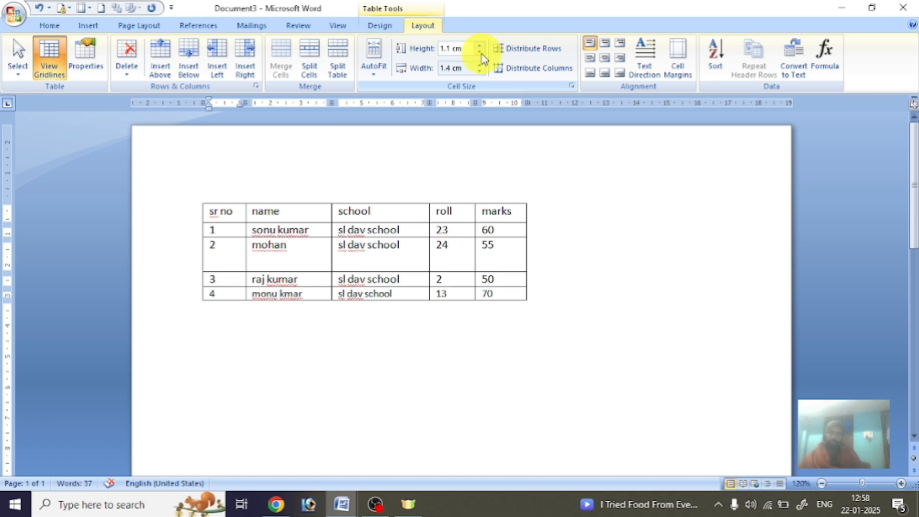
click(481, 52)
click(480, 53)
click(481, 52)
click(481, 53)
click(481, 53)
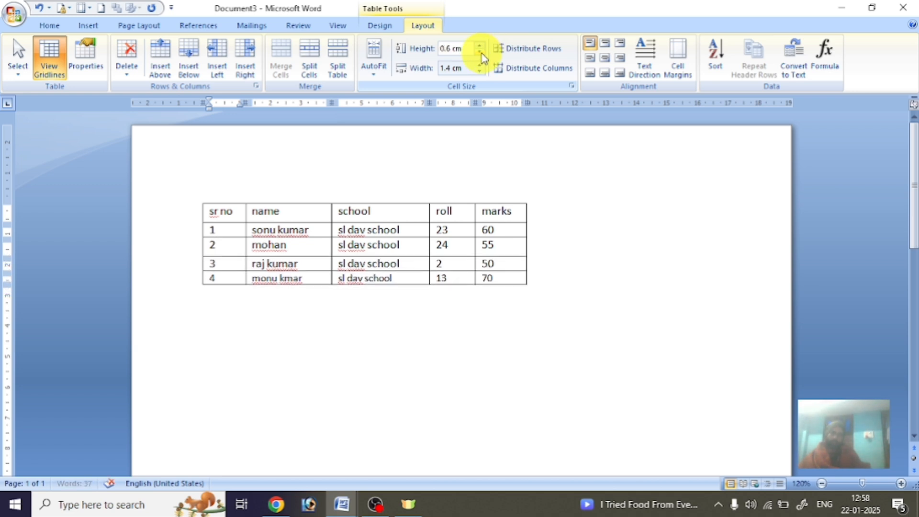
click(481, 53)
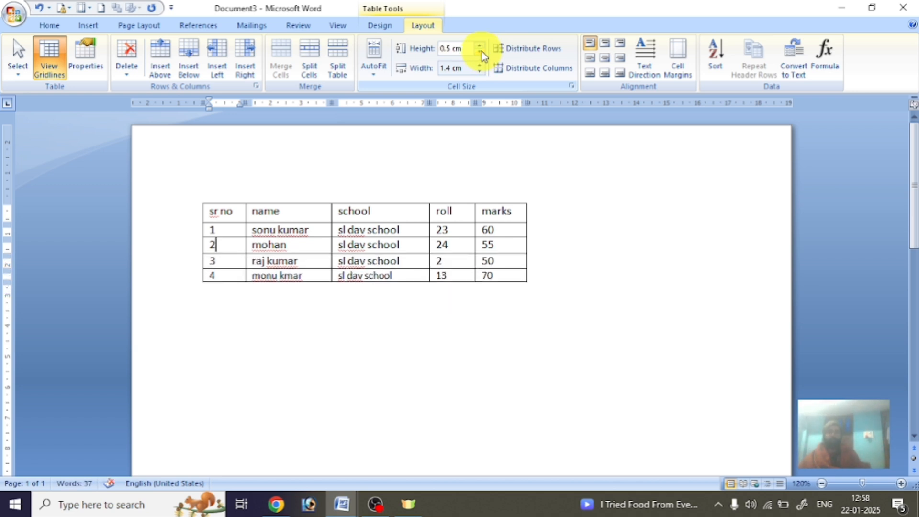
click(411, 246)
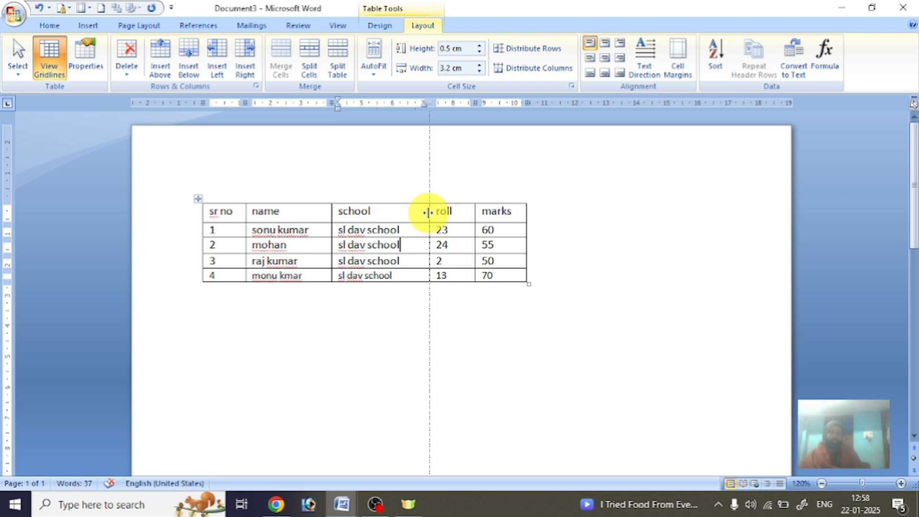
Drag the school/roll border right and widen the marks column to 5.02 cm.
drag(428, 212, 461, 211)
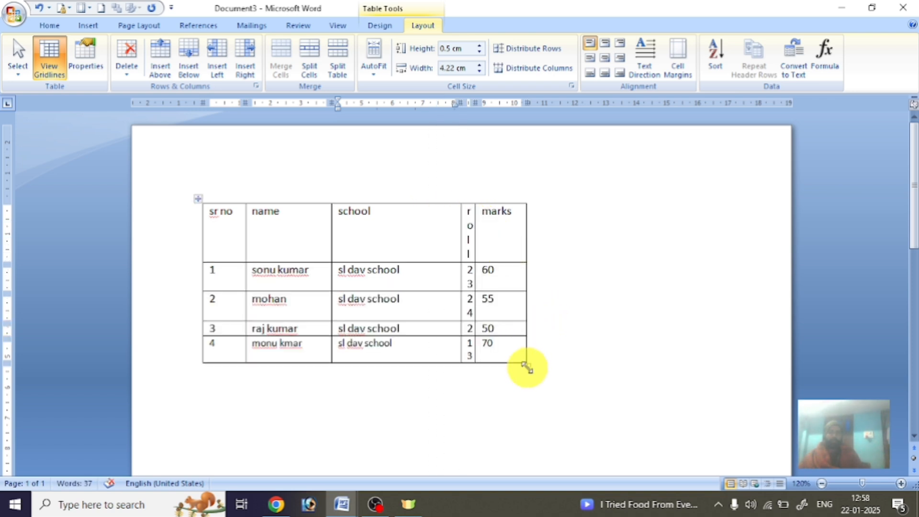
click(525, 270)
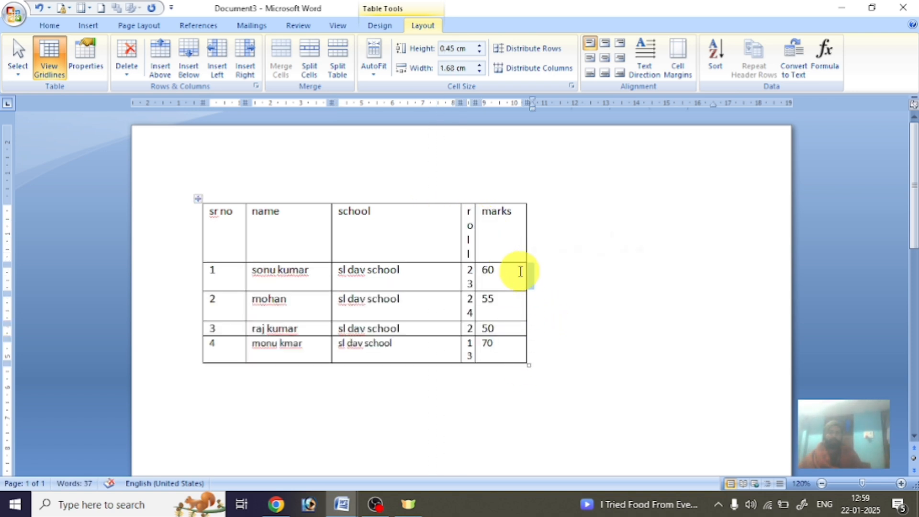
click(520, 271)
drag(525, 271, 626, 268)
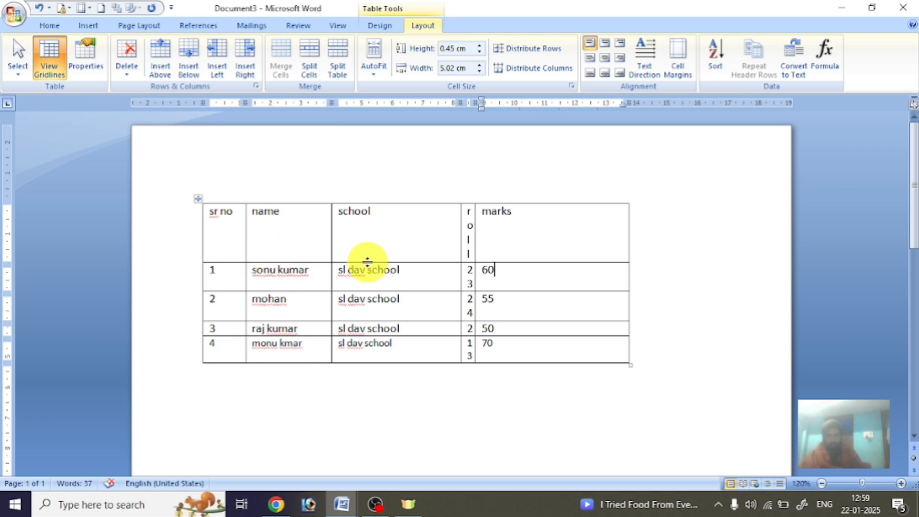
Distribute rows and columns evenly (2.79 cm columns) and drag the table lower.
click(528, 59)
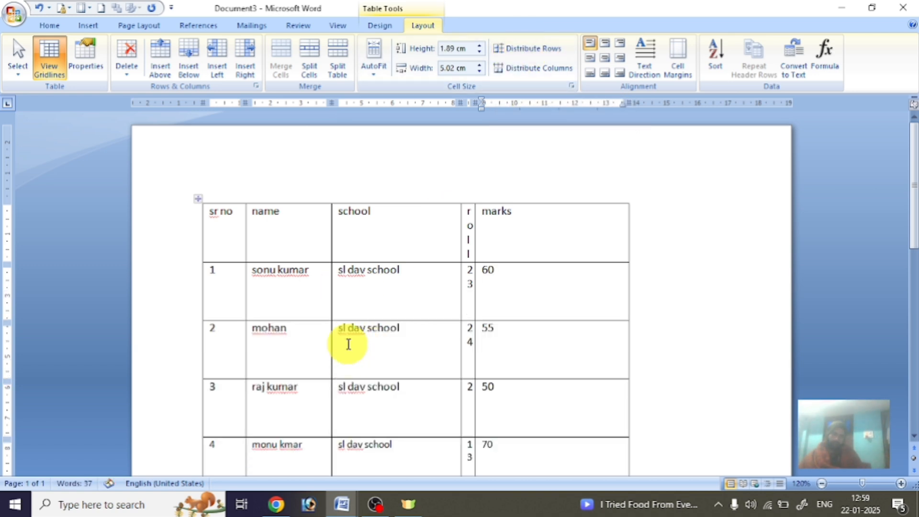
scroll(348, 342, down, 2)
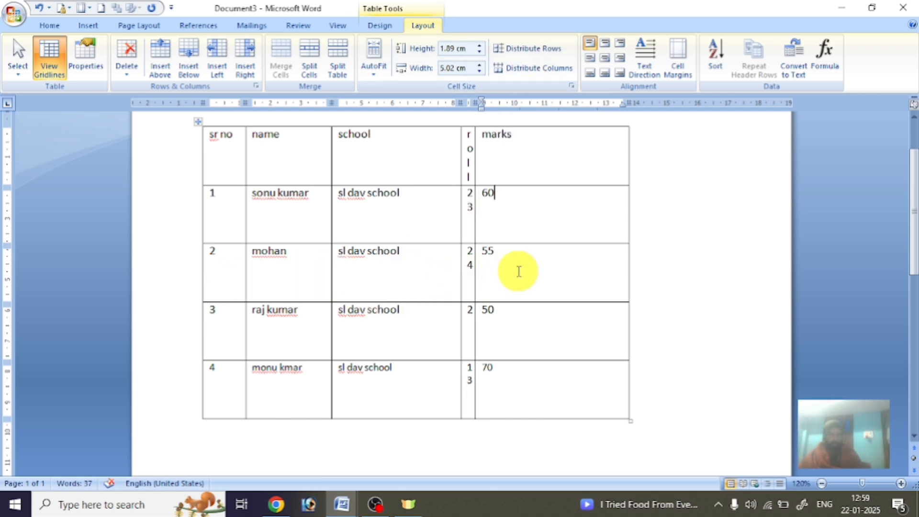
click(529, 70)
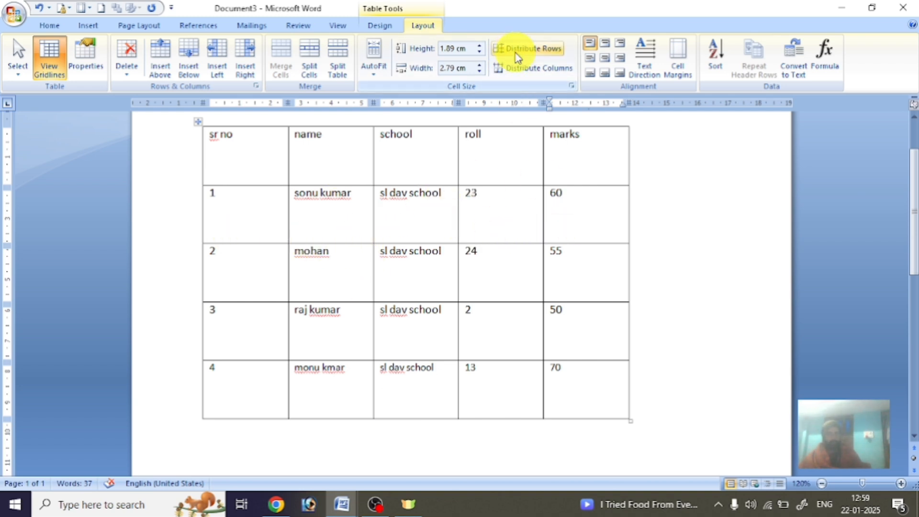
drag(197, 122, 198, 159)
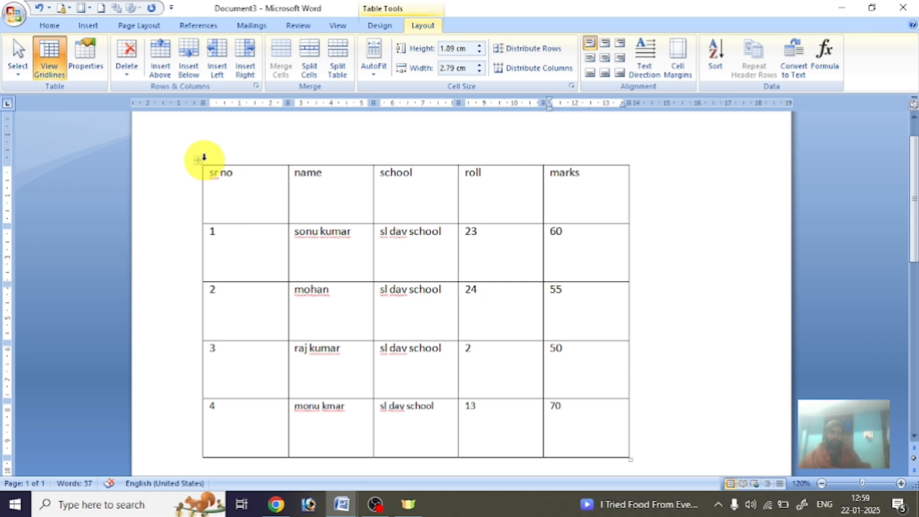
Select the whole table, try the alignment buttons, and finish with Align Center.
click(201, 160)
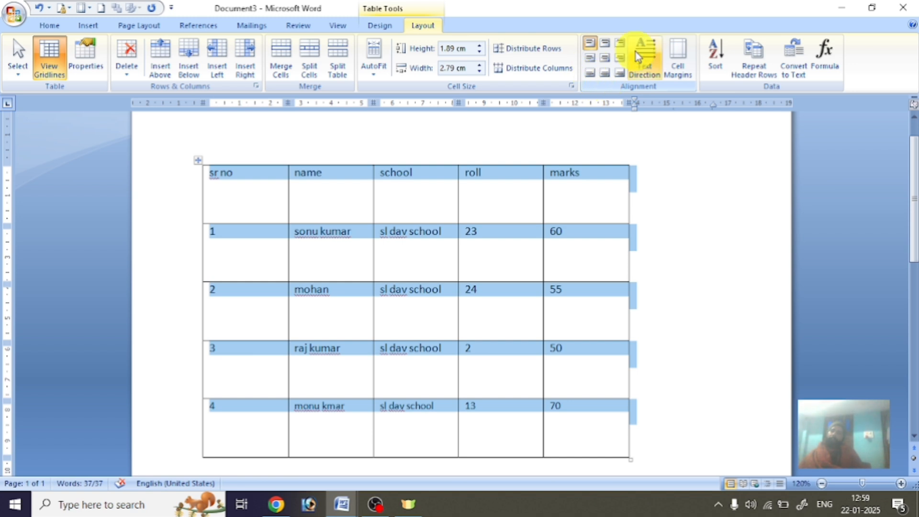
click(605, 43)
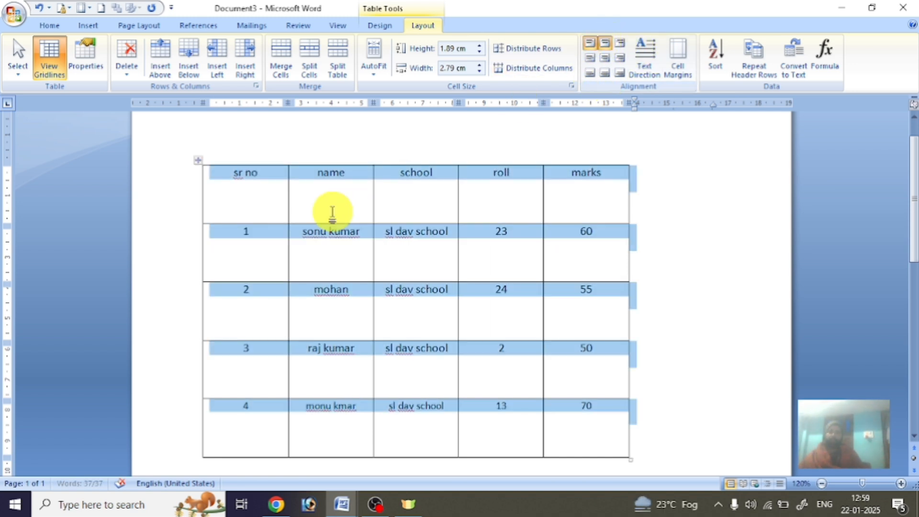
click(622, 45)
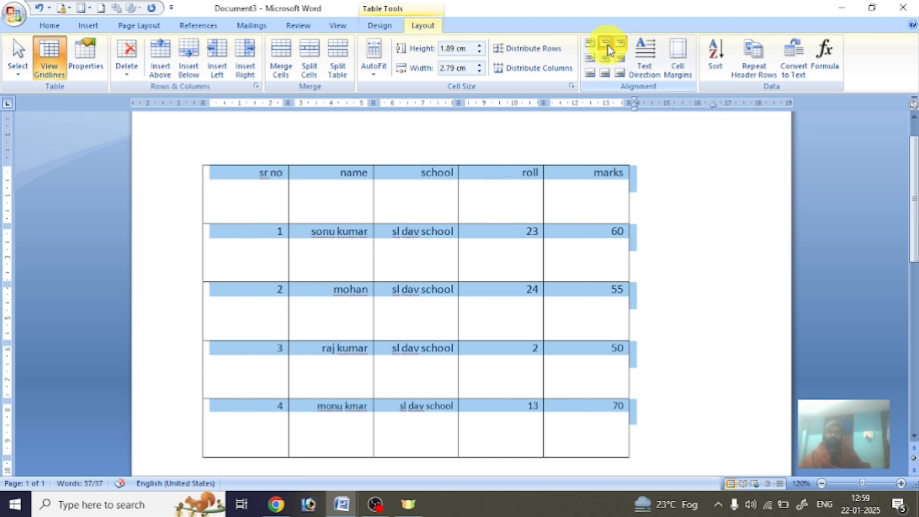
click(605, 43)
click(590, 43)
click(590, 58)
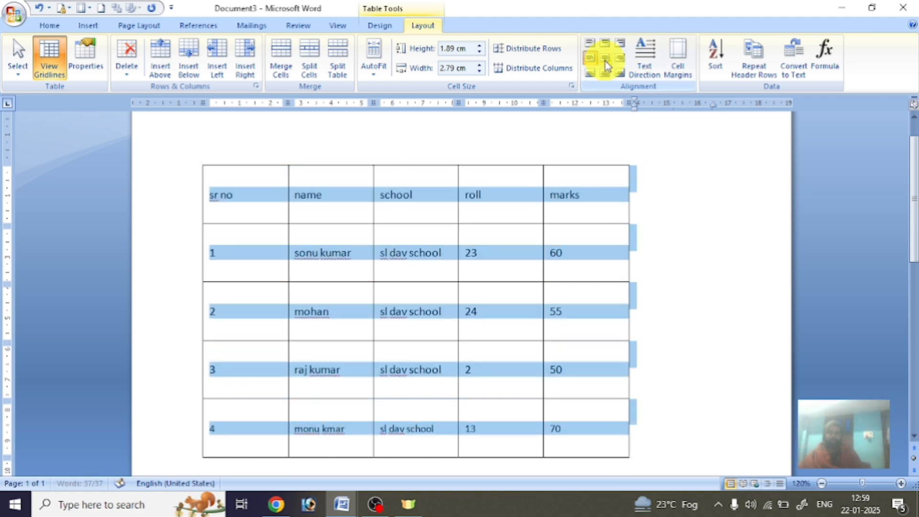
click(605, 59)
click(619, 64)
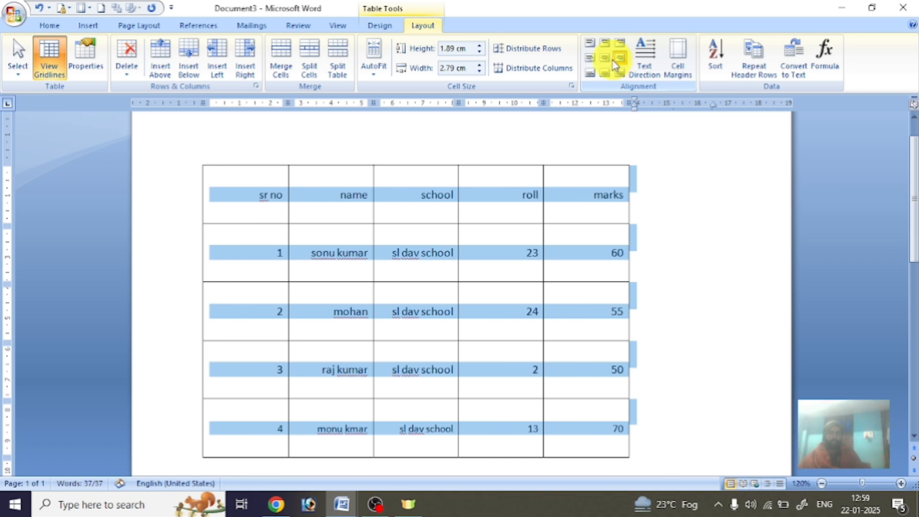
click(604, 58)
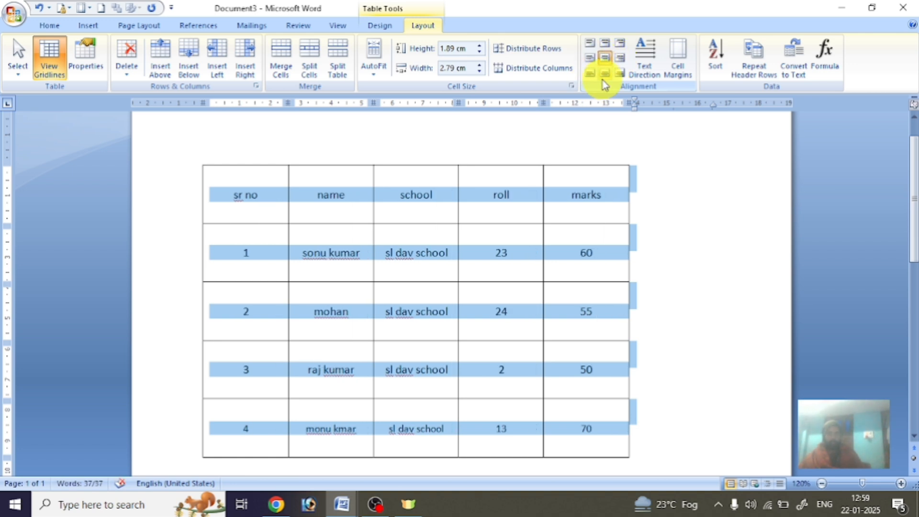
click(603, 75)
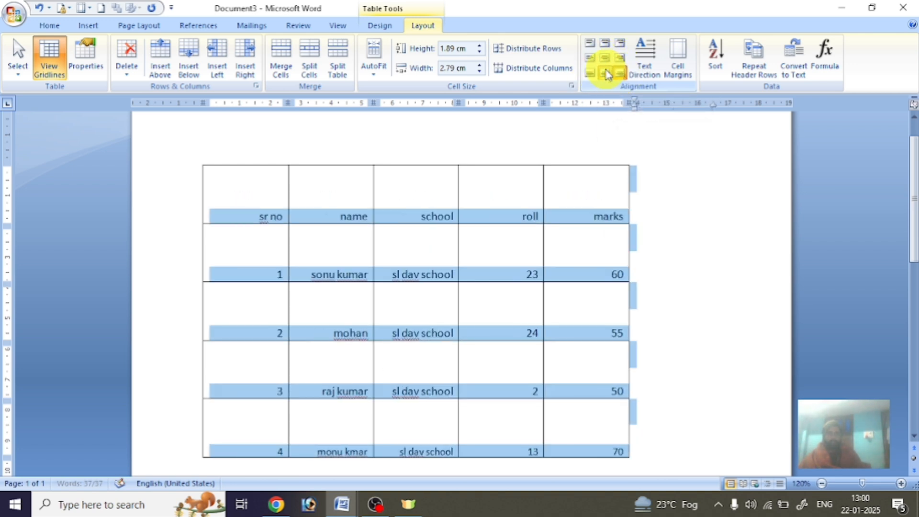
click(589, 72)
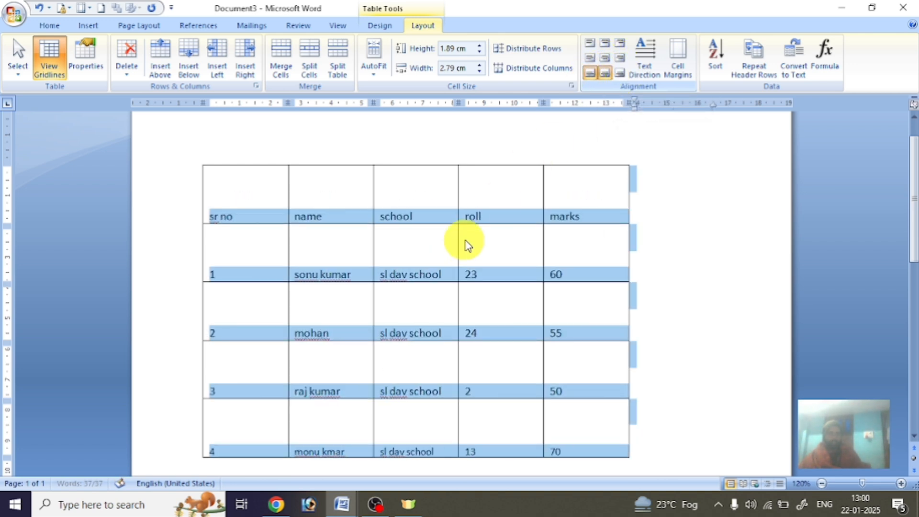
click(605, 58)
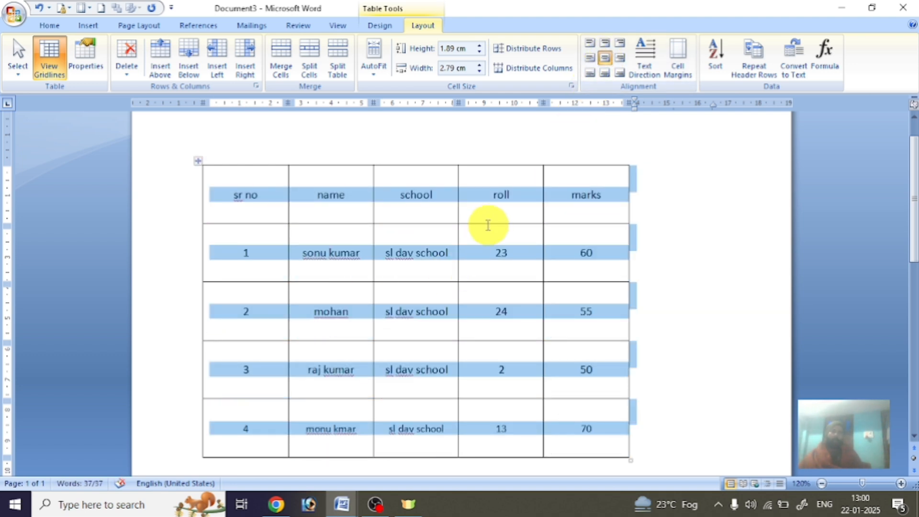
click(579, 196)
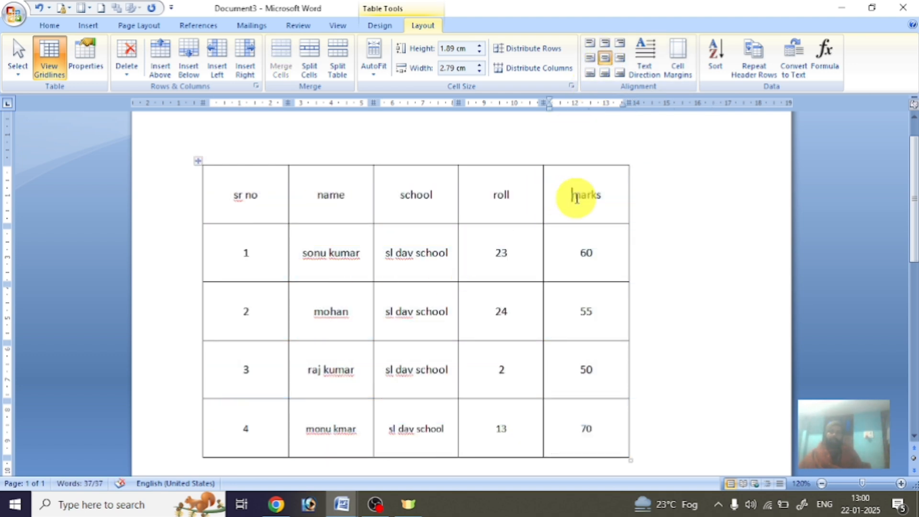
Narrow the marks column to about 1 cm, trying vertical text on marks and the whole table.
click(653, 51)
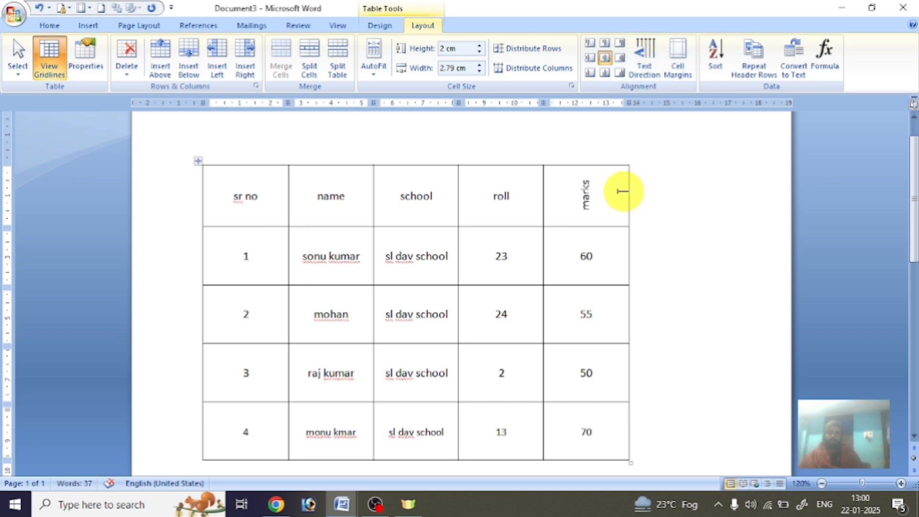
drag(627, 190, 575, 192)
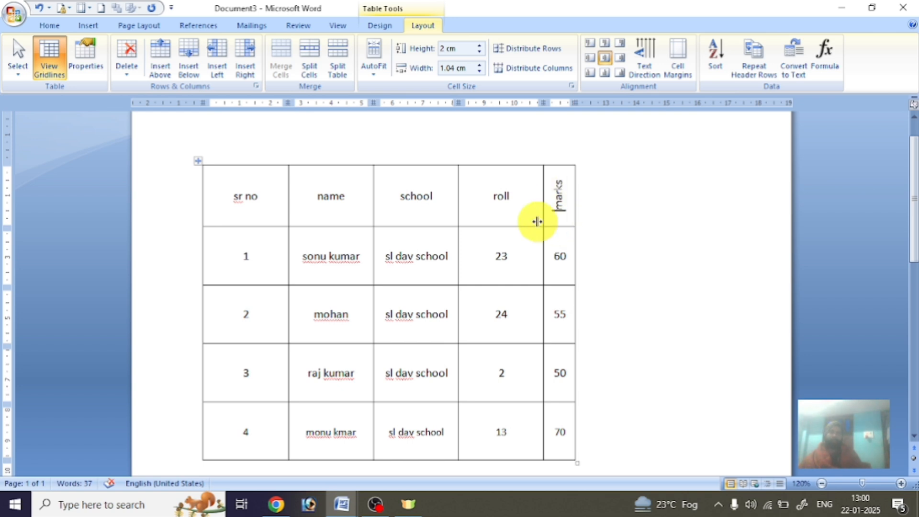
click(645, 60)
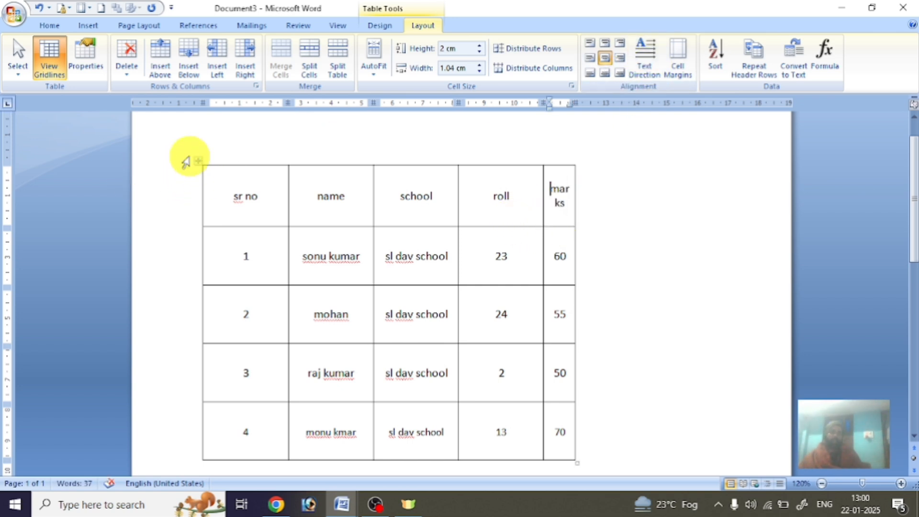
click(197, 159)
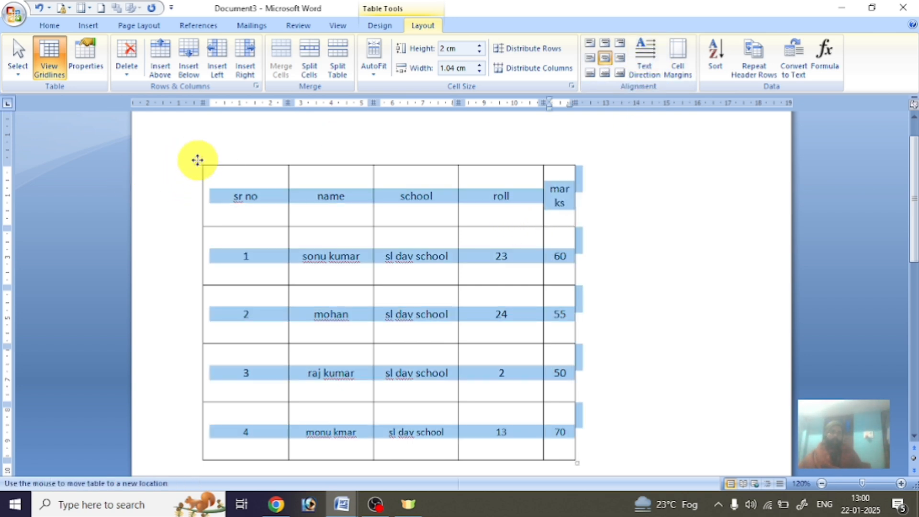
click(644, 55)
click(644, 55)
click(645, 55)
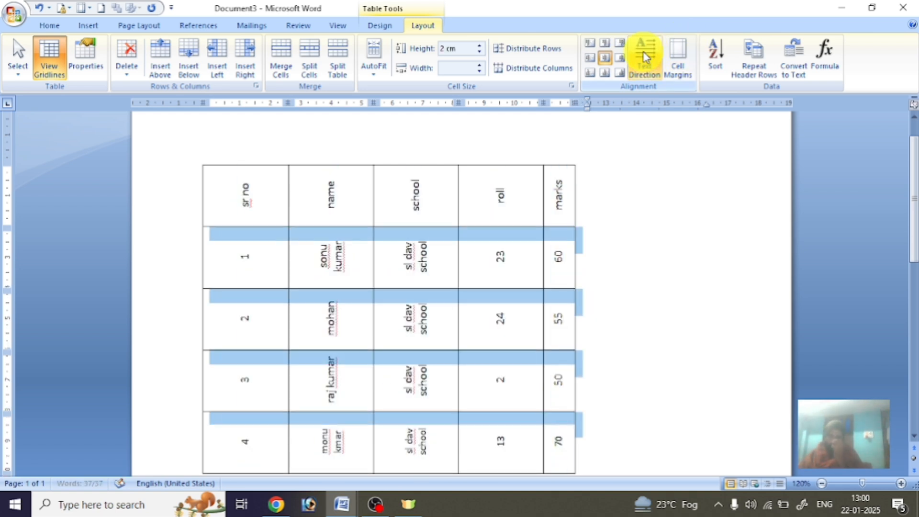
Cycle the school and roll headers through vertical directions back to horizontal.
drag(419, 210, 493, 199)
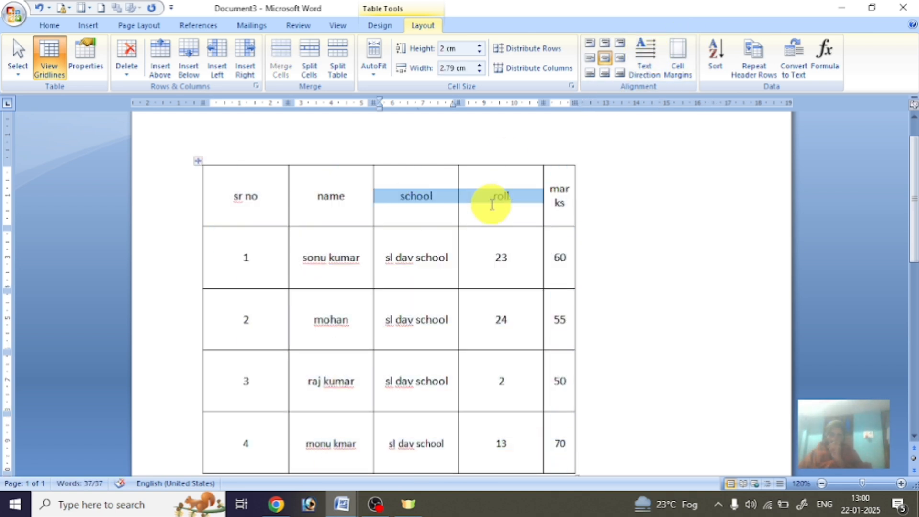
click(645, 63)
click(645, 62)
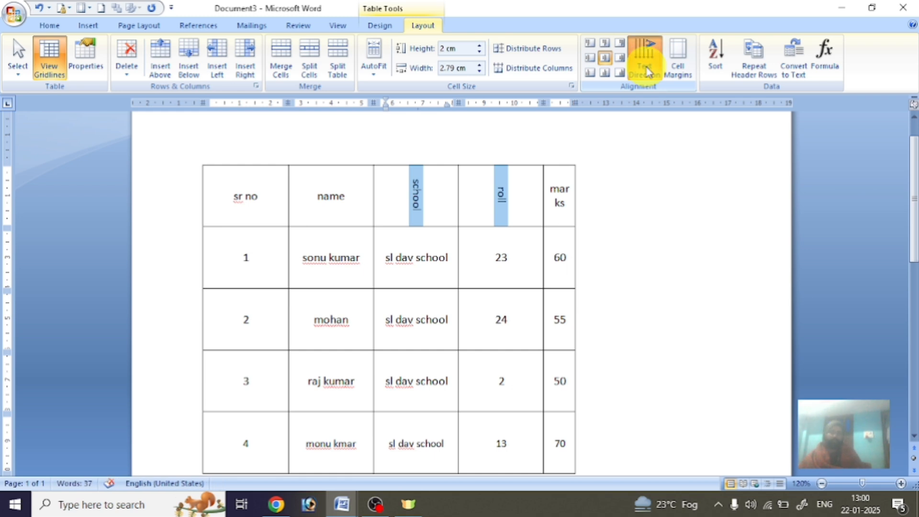
click(646, 67)
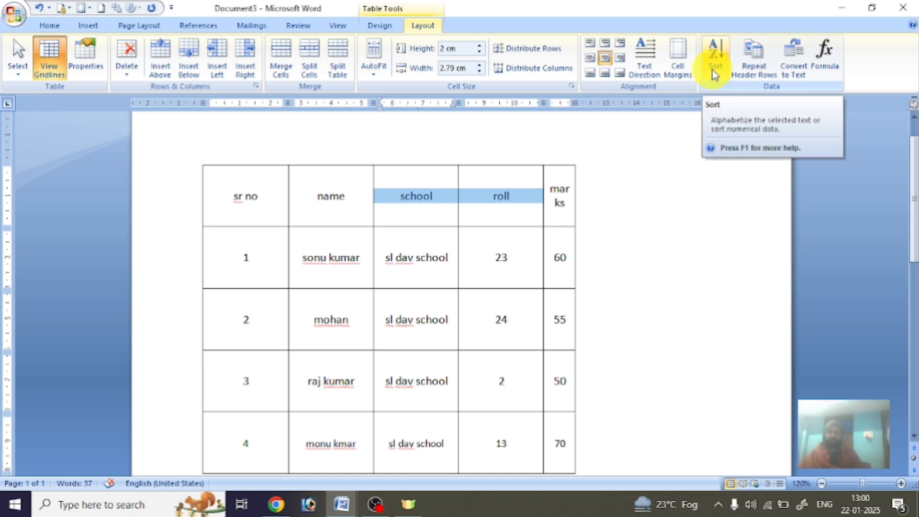
click(201, 162)
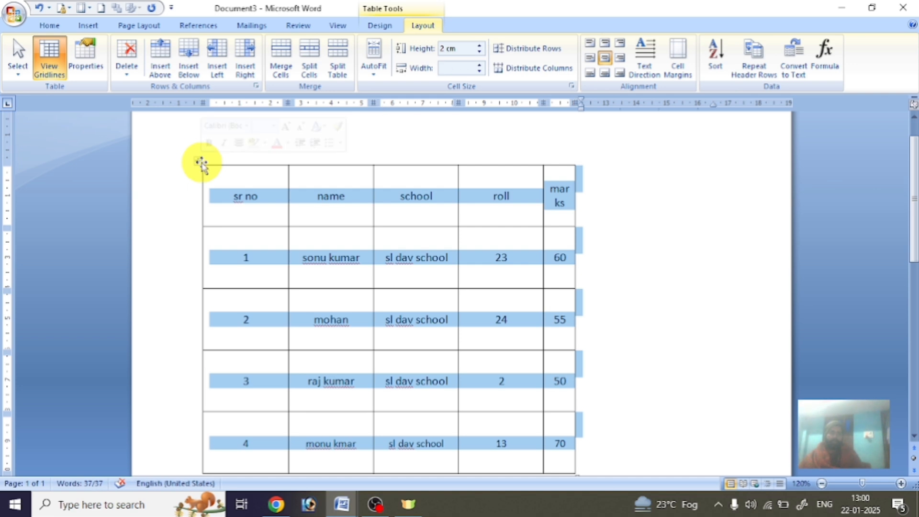